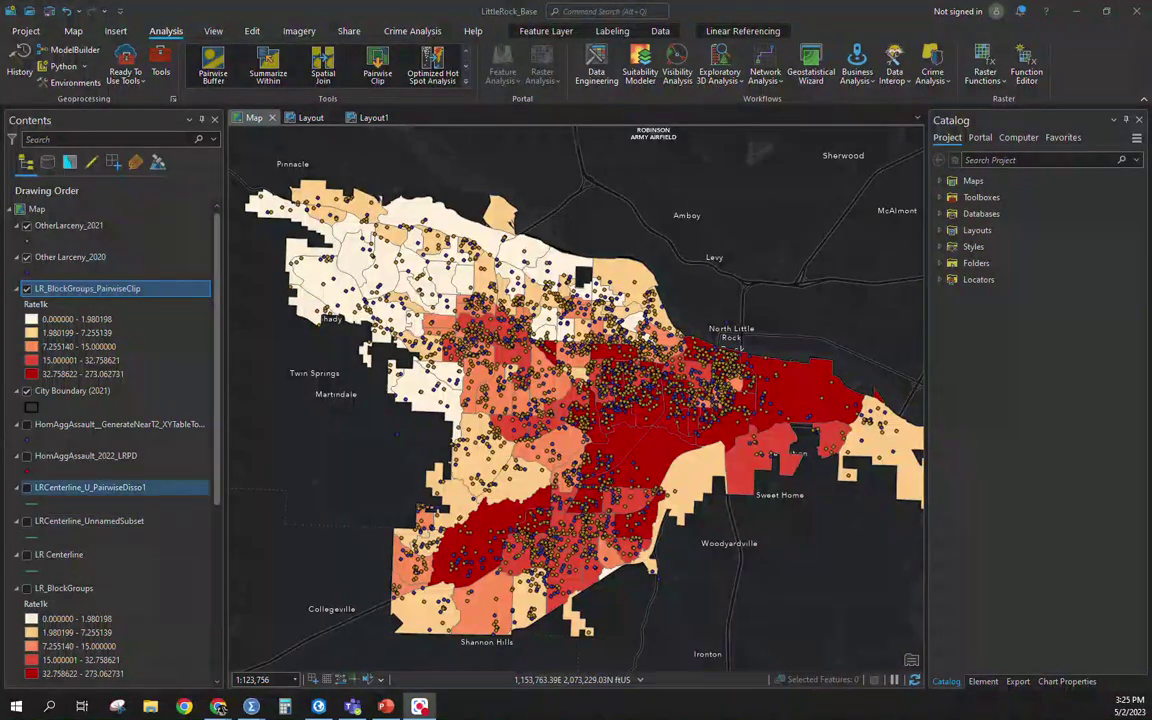
Hide OtherLarceny_2021, then toggle Other Larceny_2020 off and back on so only 2020 points show
left_click(27, 225)
left_click(27, 257)
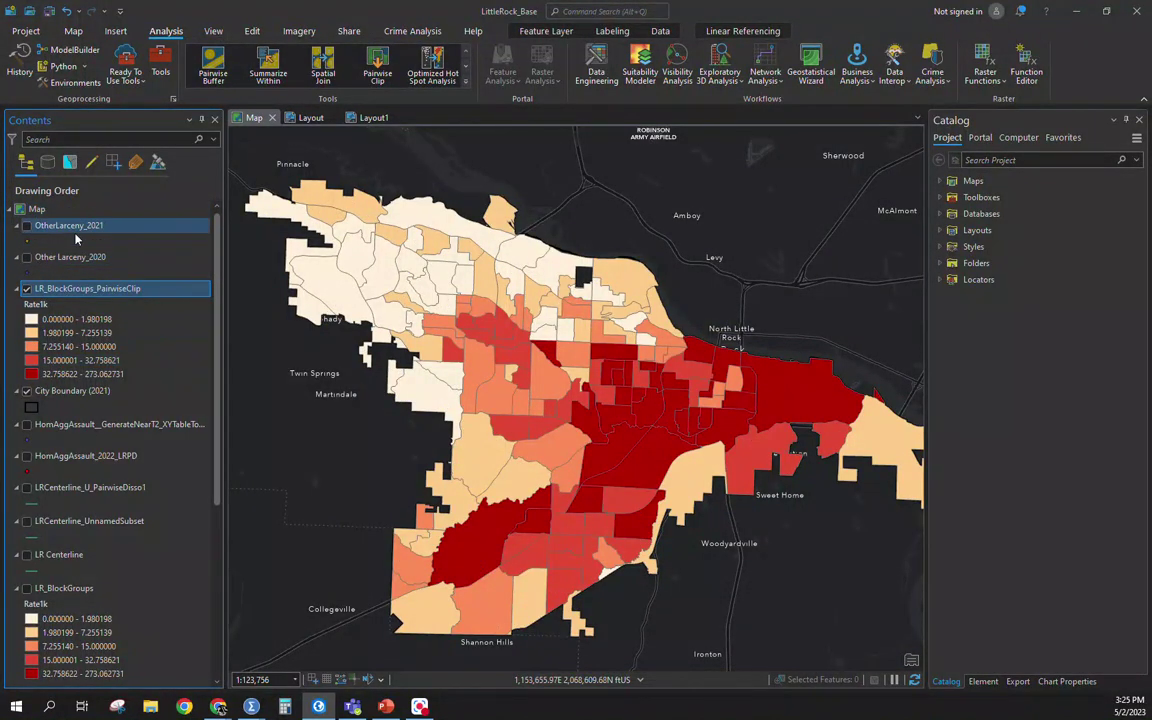
left_click(27, 257)
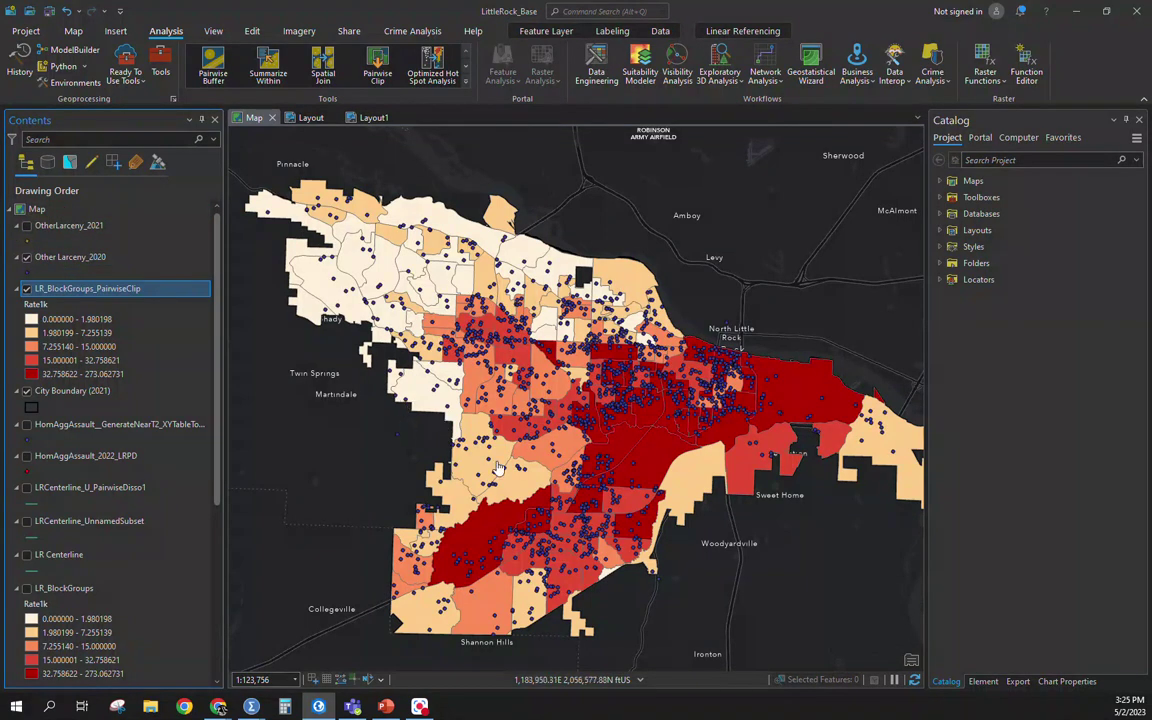
Open the LR_BlockGroups_PairwiseClip attribute table, resize it below the map, and start a new field
right_click(86, 257)
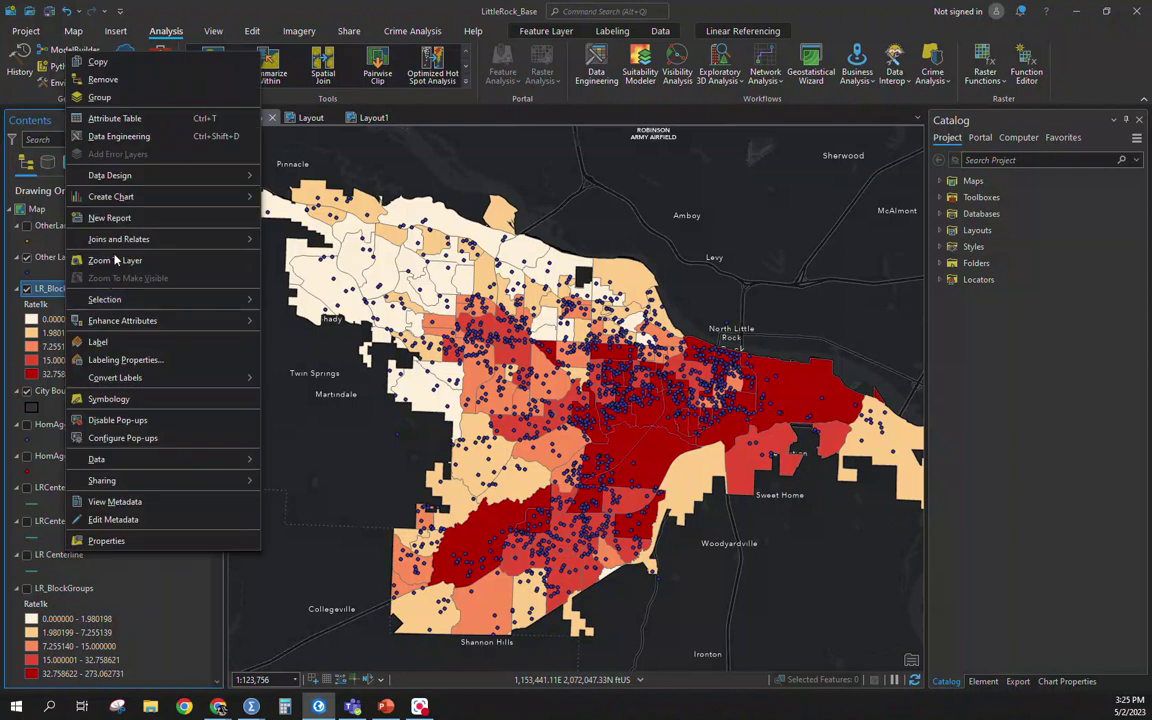
left_click(108, 118)
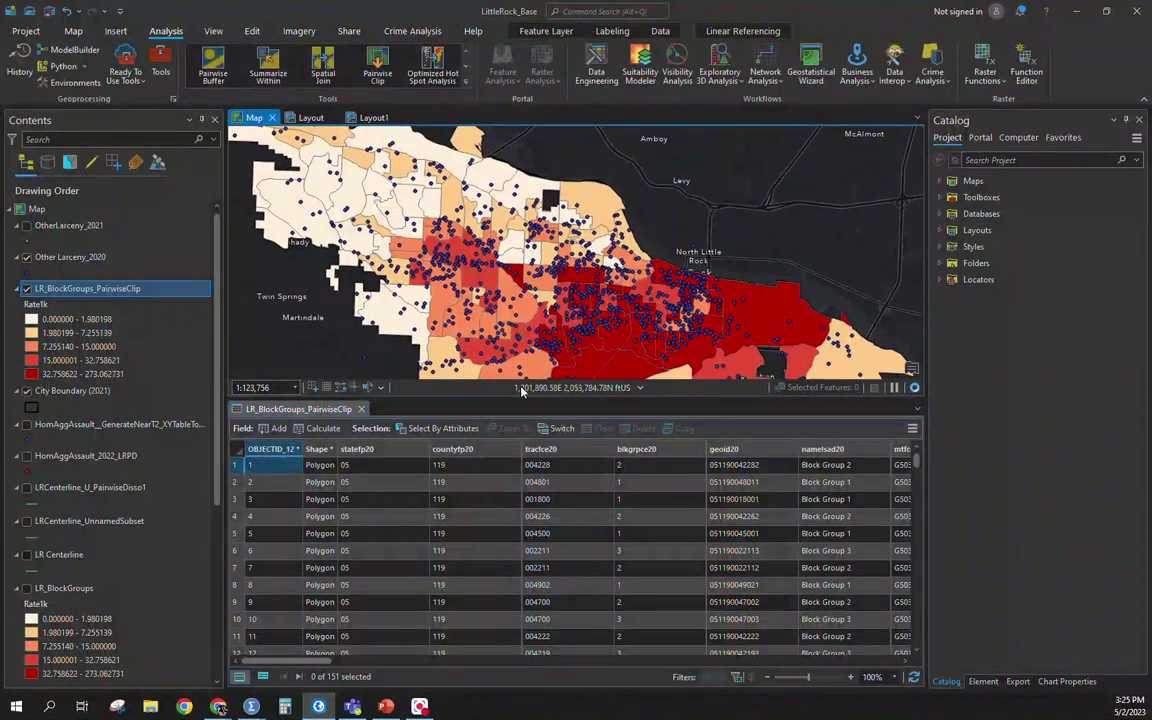
left_click_drag(512, 400, 507, 482)
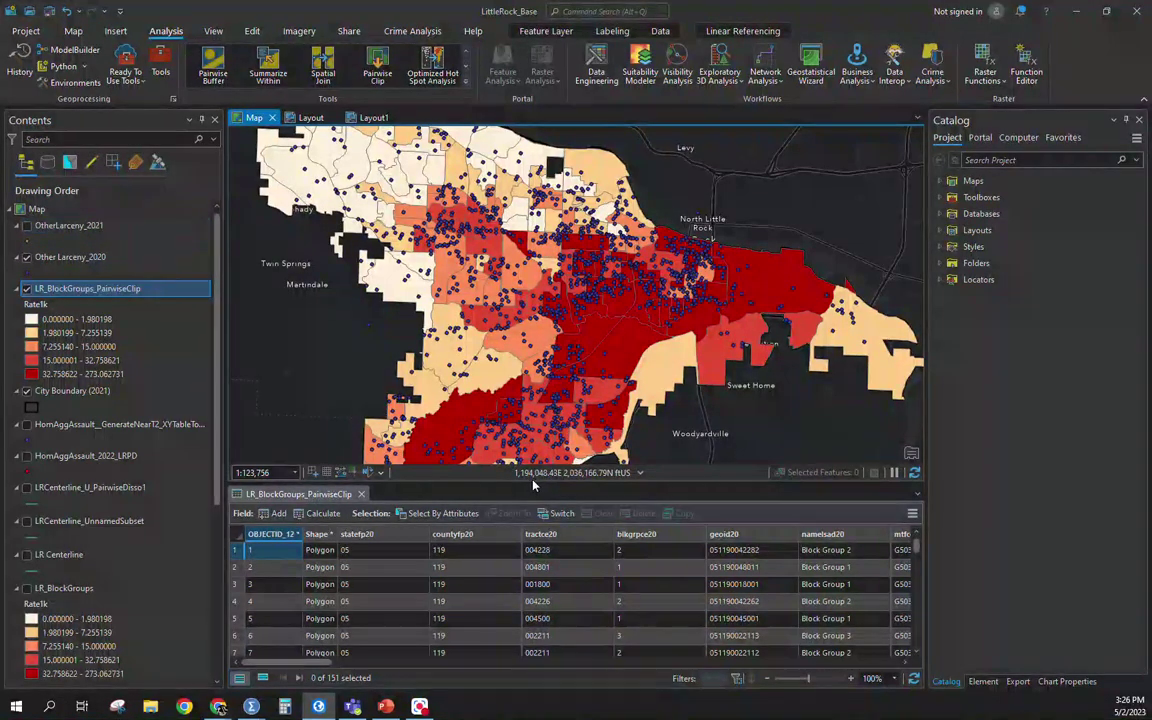
left_click_drag(533, 485, 511, 393)
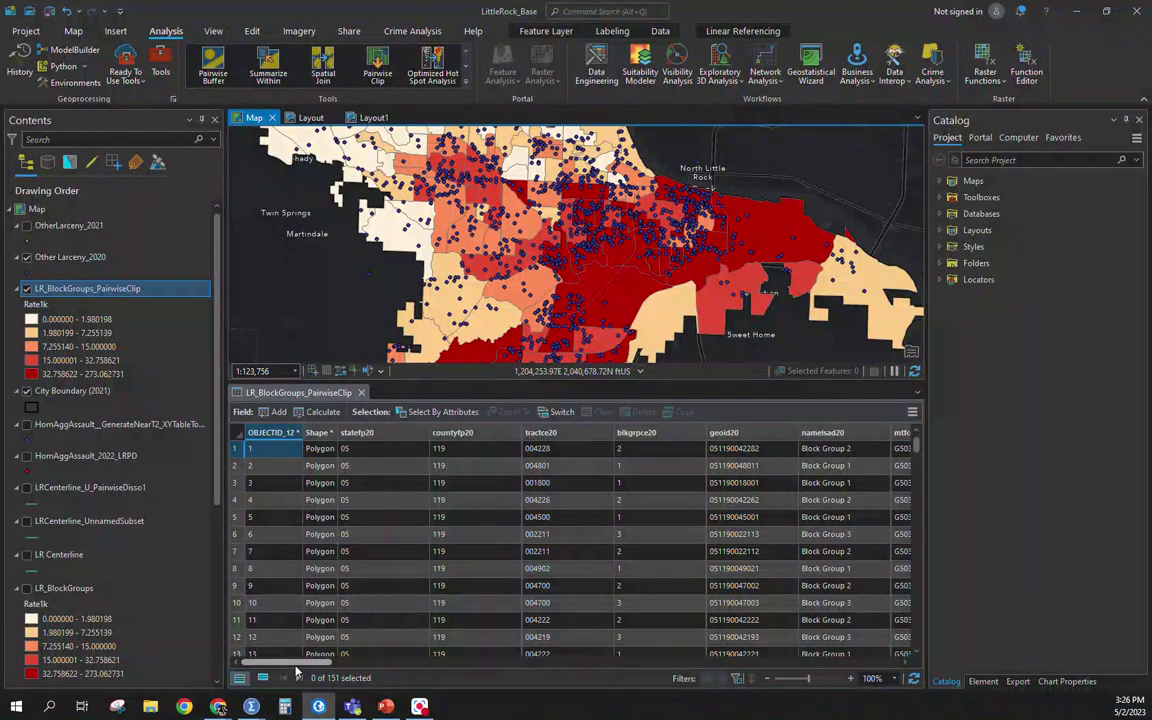
left_click_drag(300, 663, 851, 665)
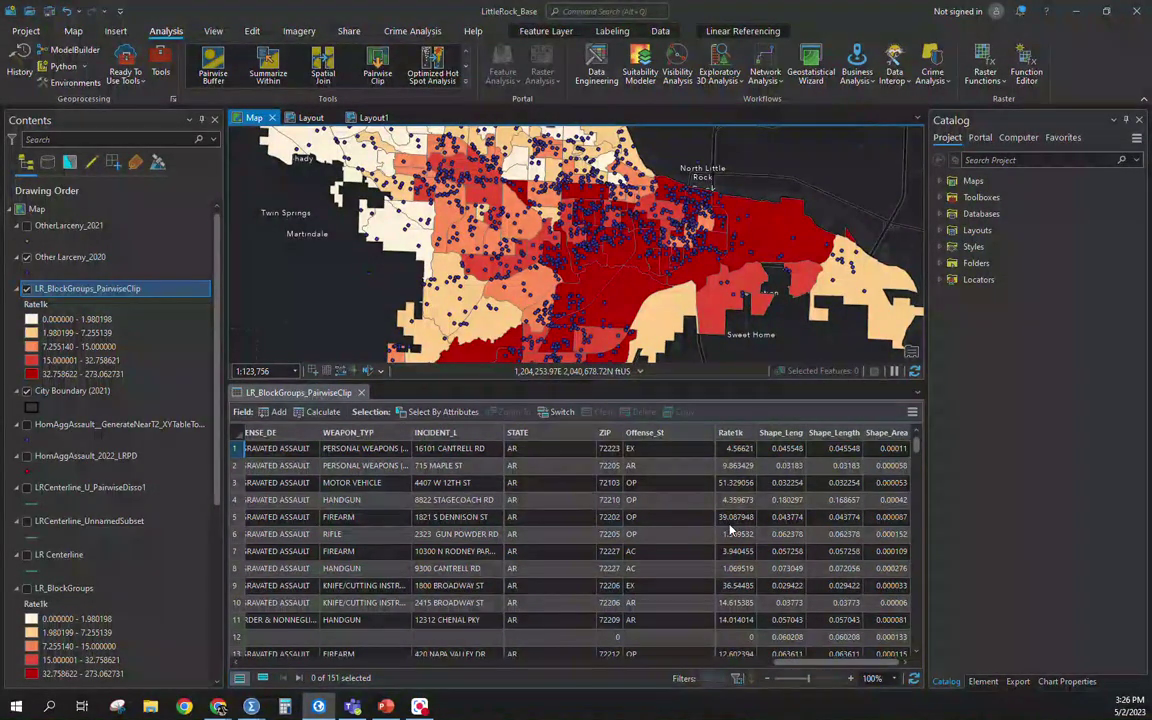
left_click(272, 412)
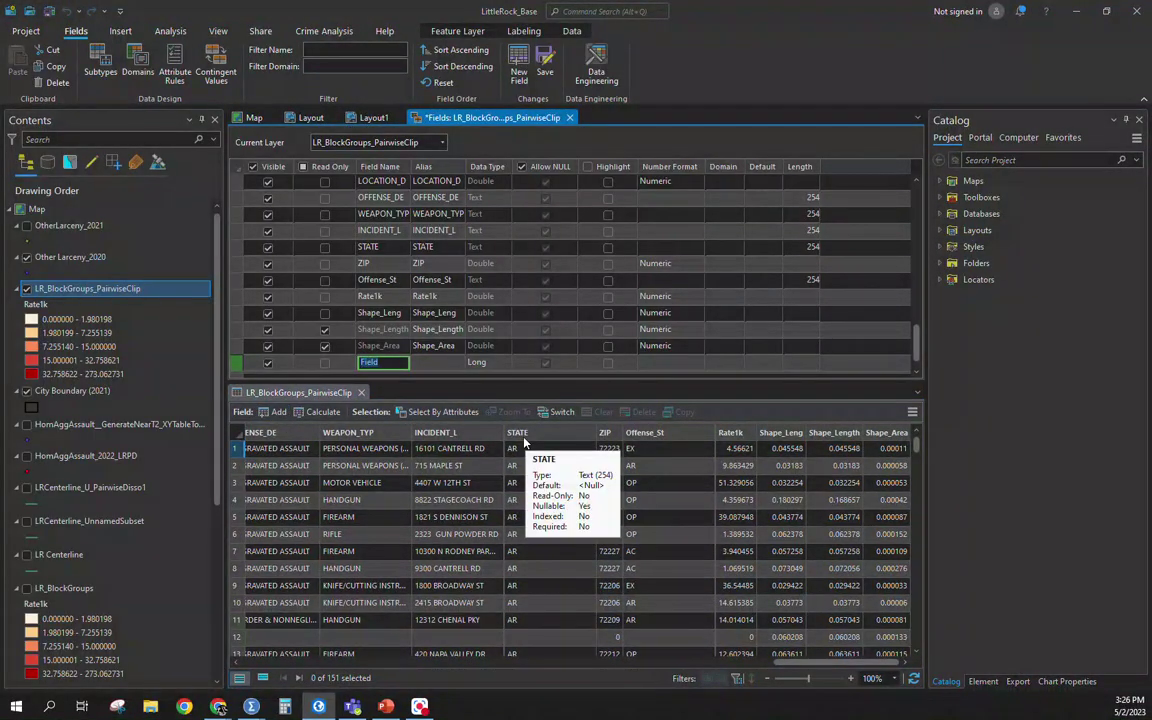
Name the first new field OL_2020 with data type Short
type("OT")
type("_2020")
key("Tab")
key("Tab")
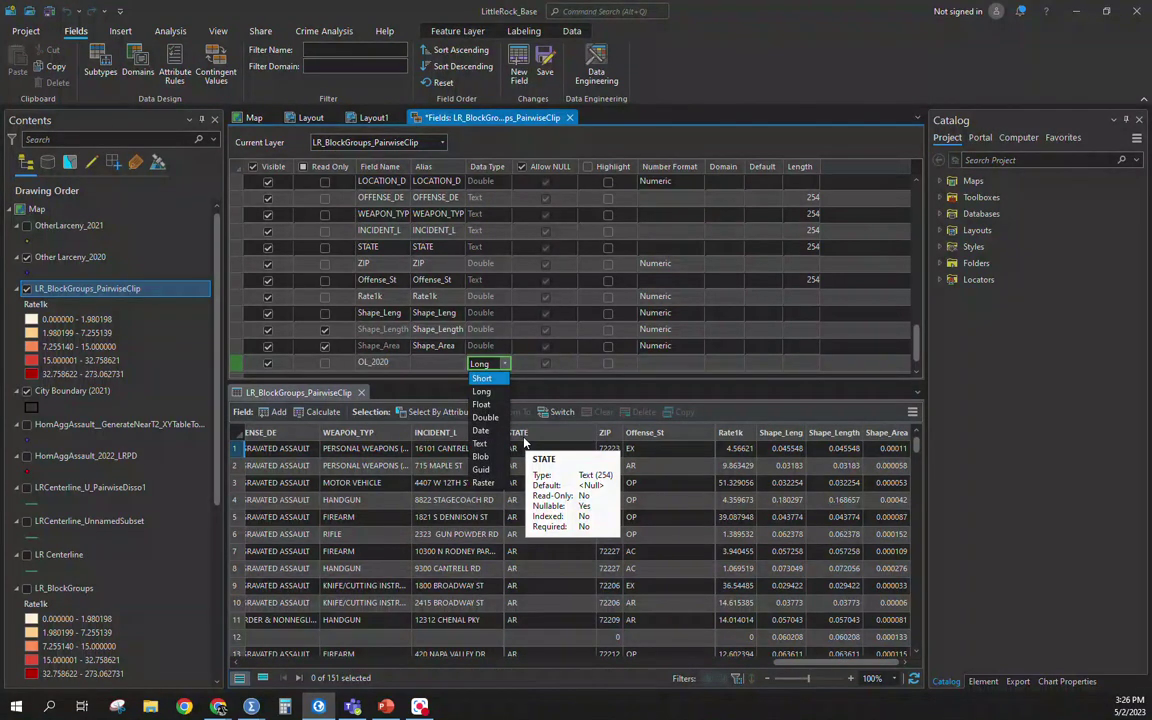
key("Return")
scroll(463, 354, "down", 1)
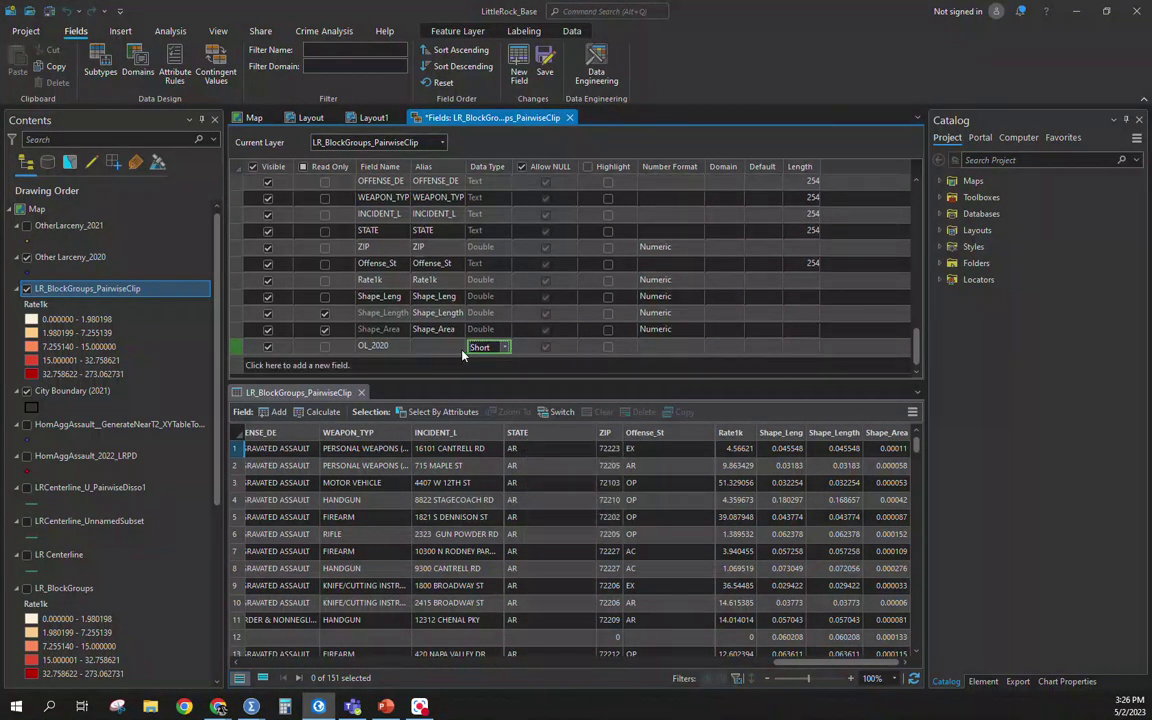
Add a second field, Top10per2020, of type Short
left_click(362, 367)
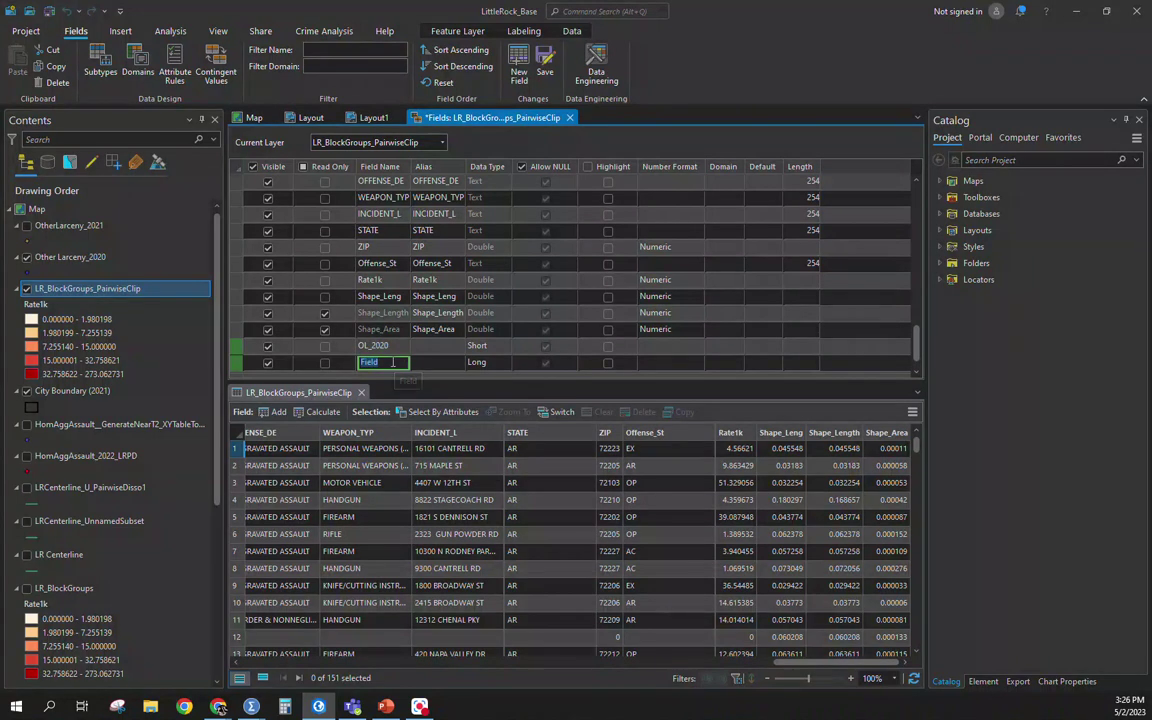
type("Top10per2020r")
key("Tab")
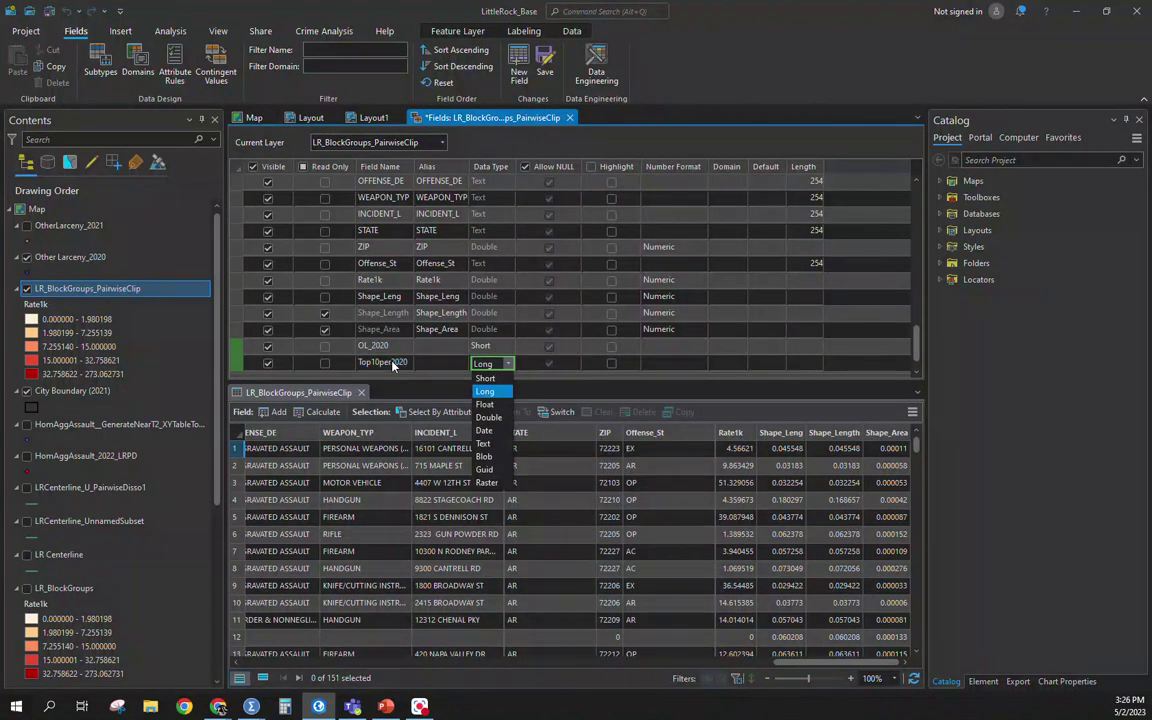
key("Up")
key("Return")
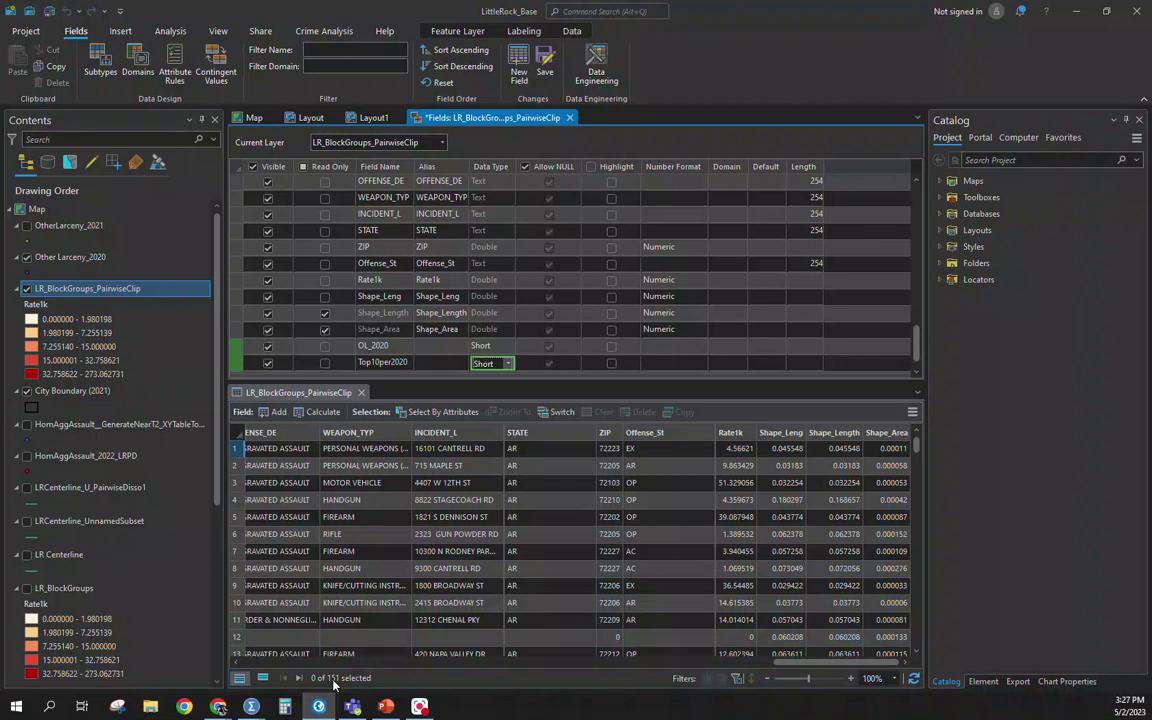
key("Return")
scroll(515, 300, "down", 1)
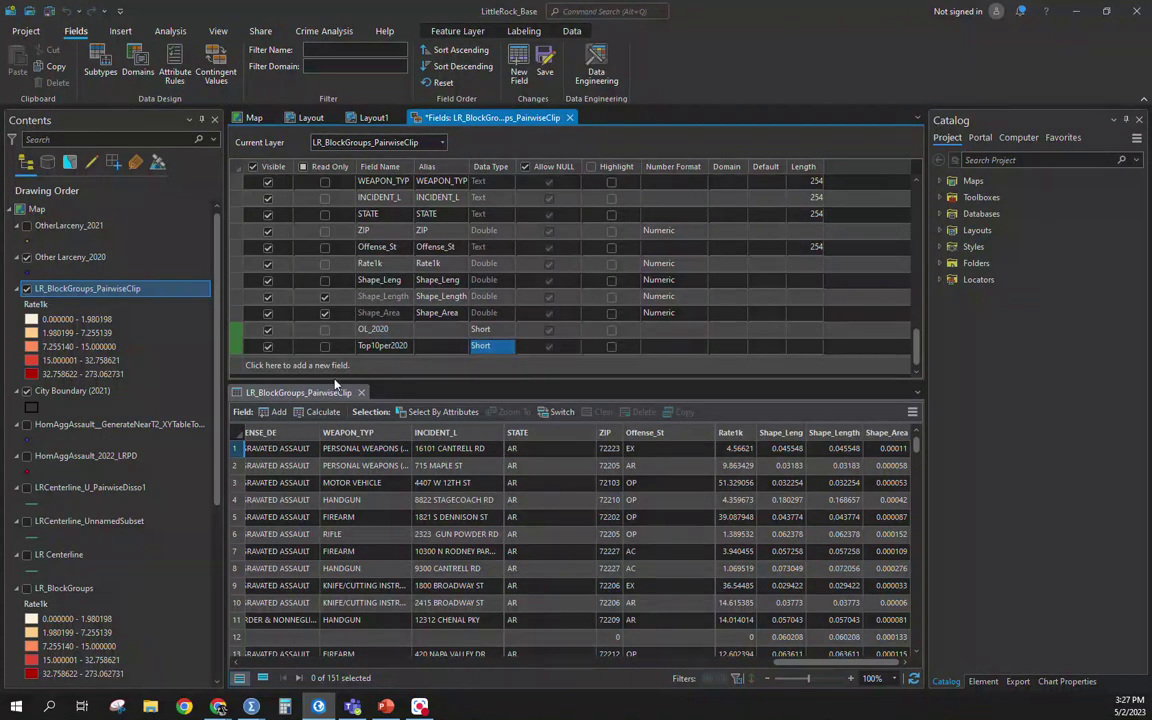
Add a third field, OL_2021, of type Short
left_click(307, 366)
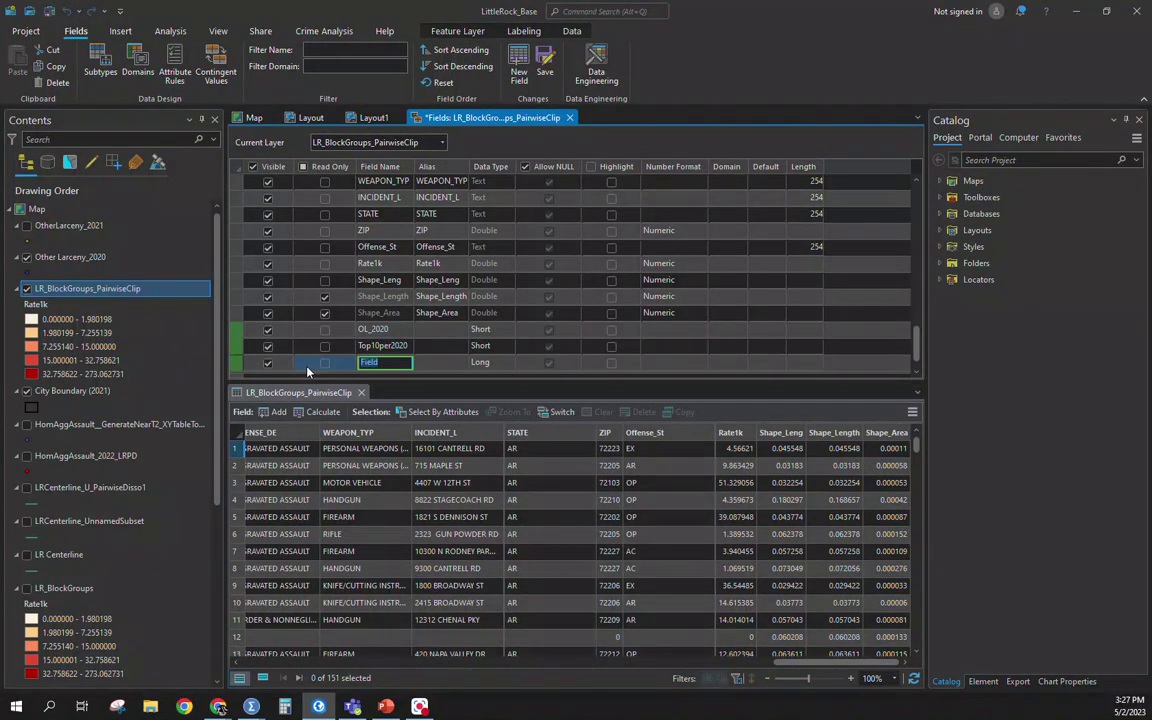
type("OL_2020")
key("BackSpace")
type("1")
key("Tab")
key("Tab")
key("Up")
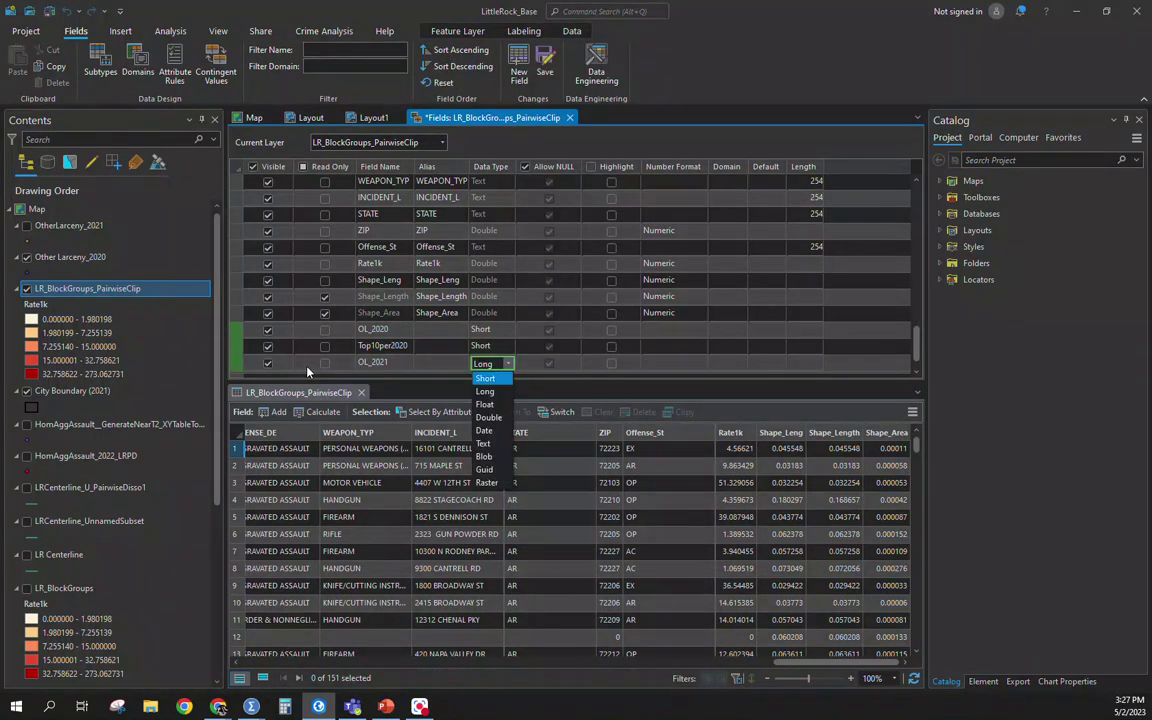
key("Return")
scroll(307, 371, "down", 1)
Add Top10per2021 as a Short field and save all four new fields
left_click(307, 366)
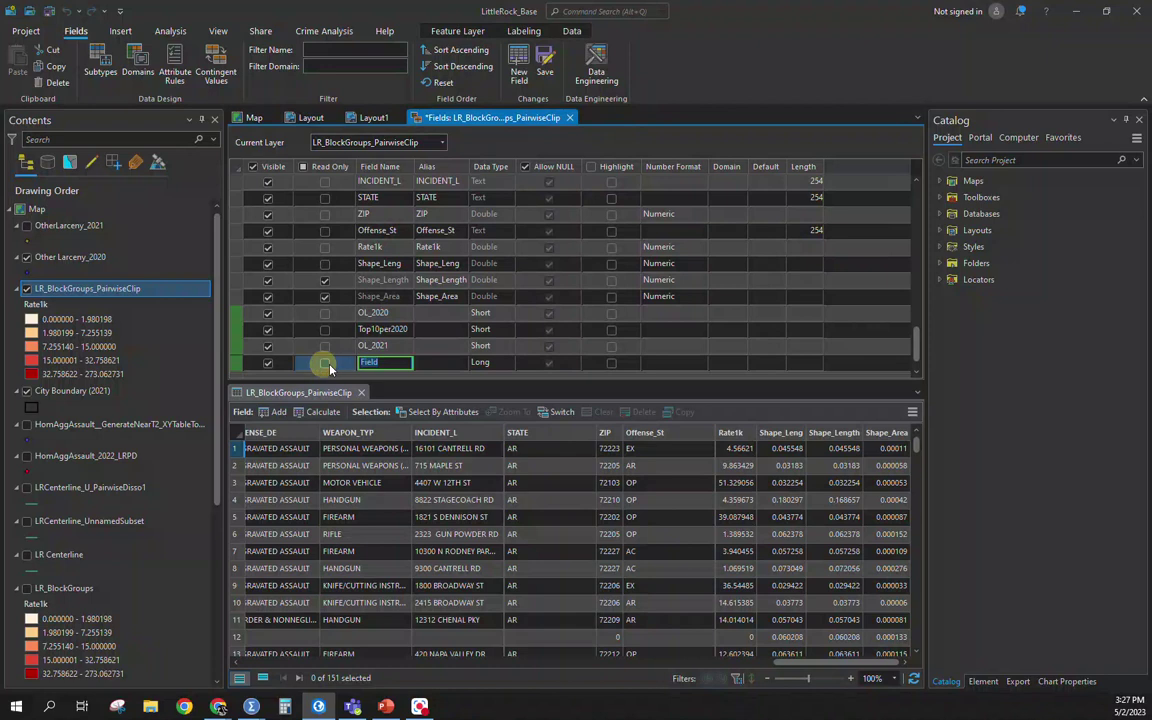
type("Top10")
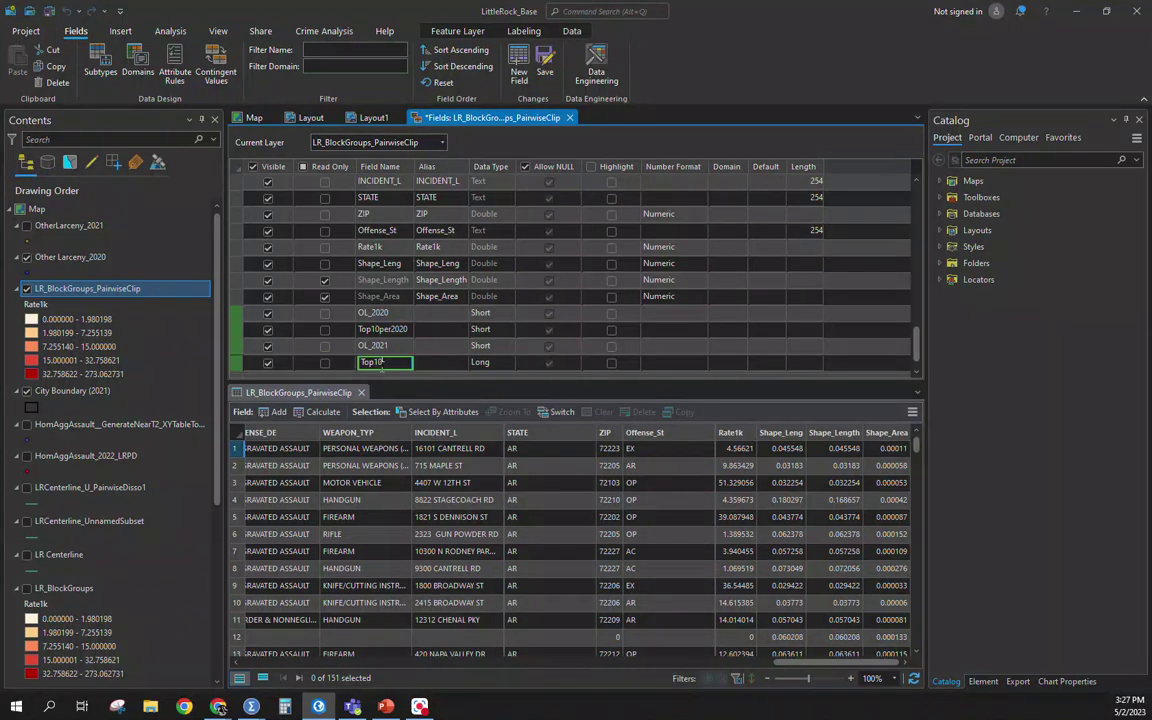
type("per2021")
key("Tab")
key("Tab")
key("alt+Down")
key("Up")
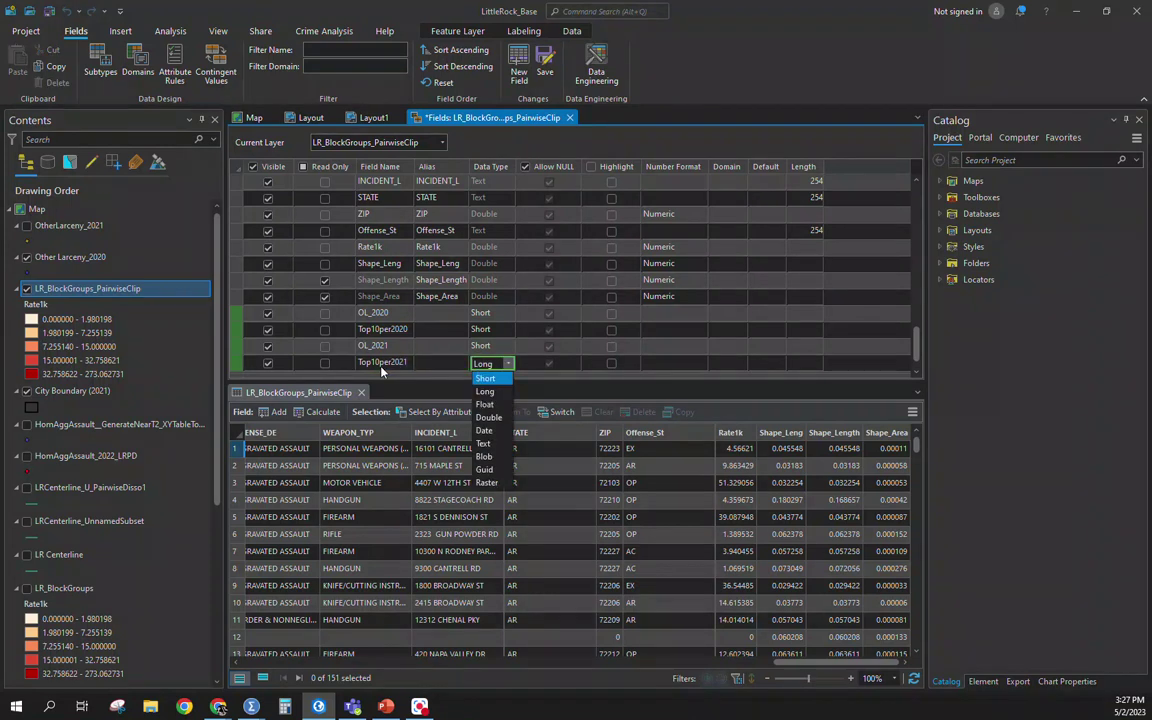
key("Return")
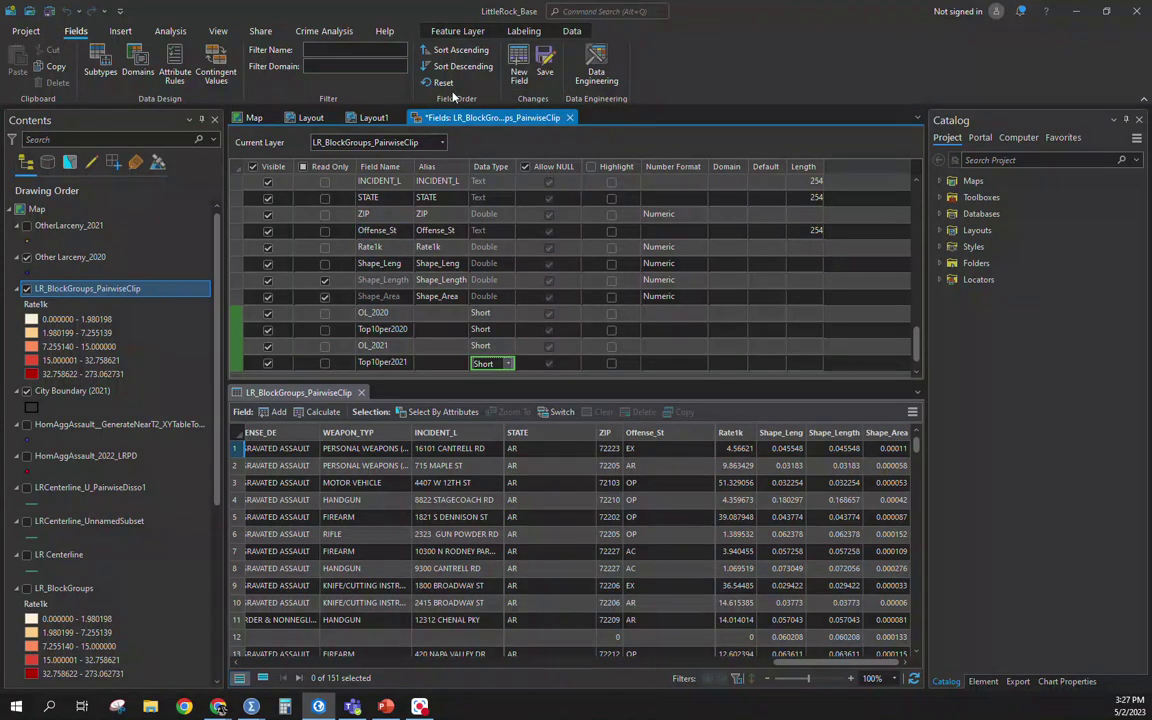
left_click(545, 65)
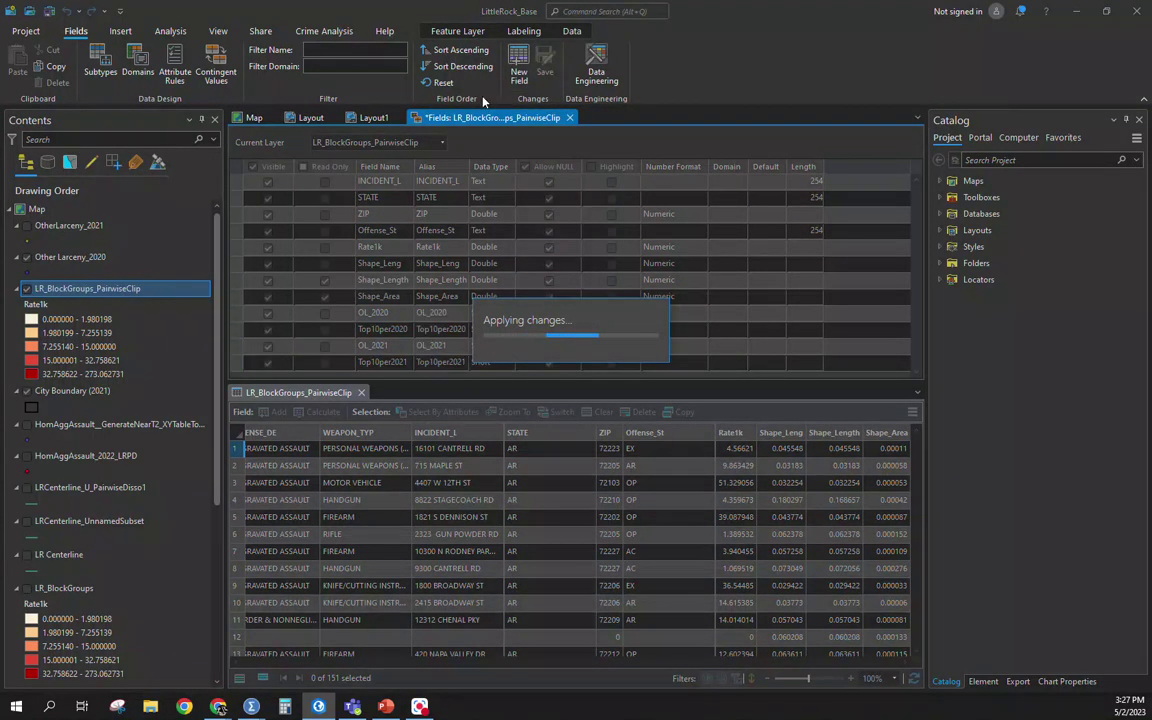
Close the Fields view, scroll the table to the four new Null columns, and reopen the block-group layer options
left_click(566, 118)
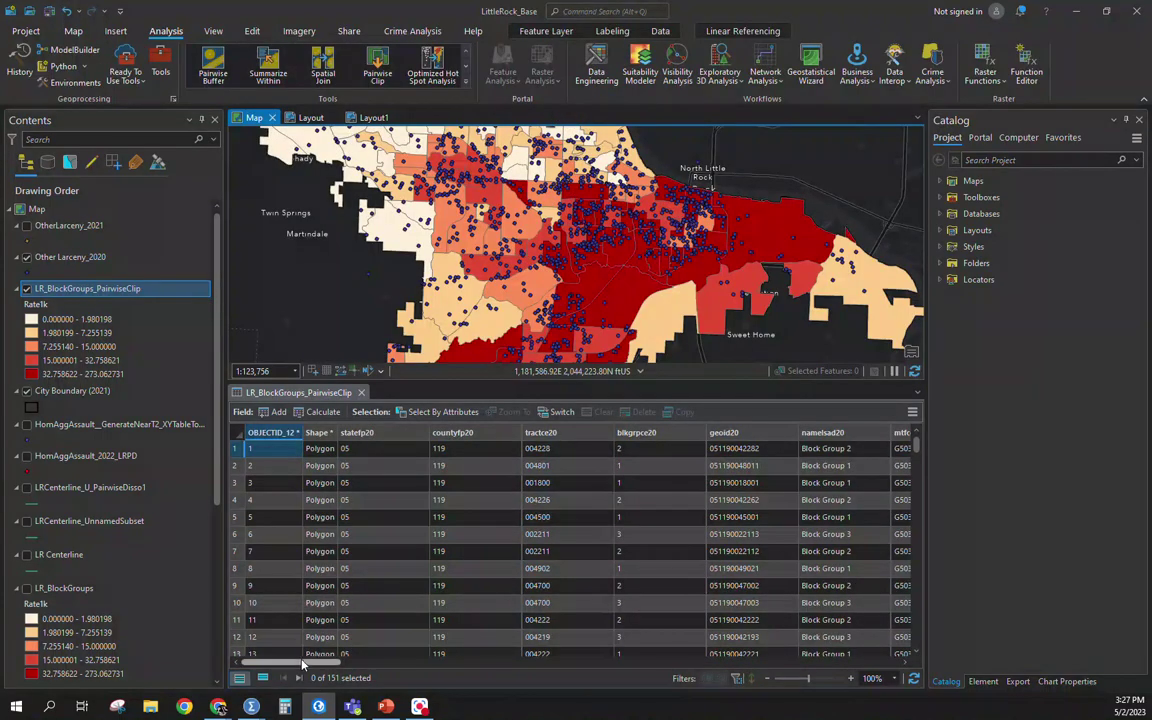
left_click_drag(303, 663, 880, 660)
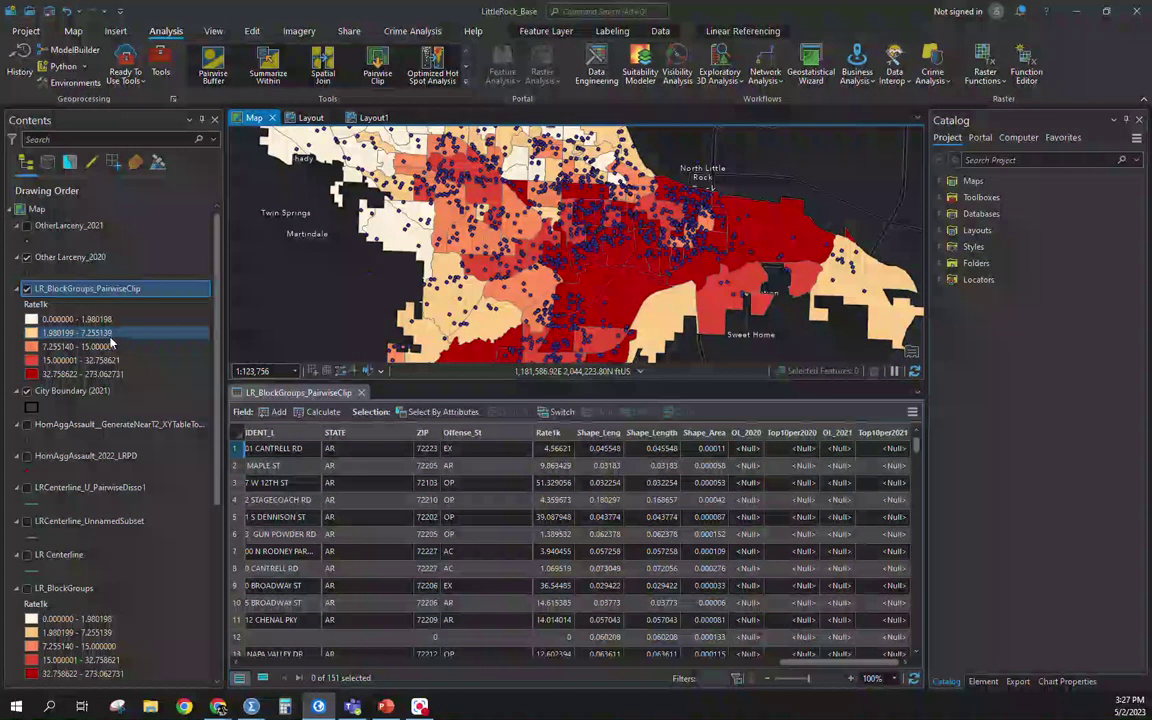
right_click(62, 290)
left_click(68, 292)
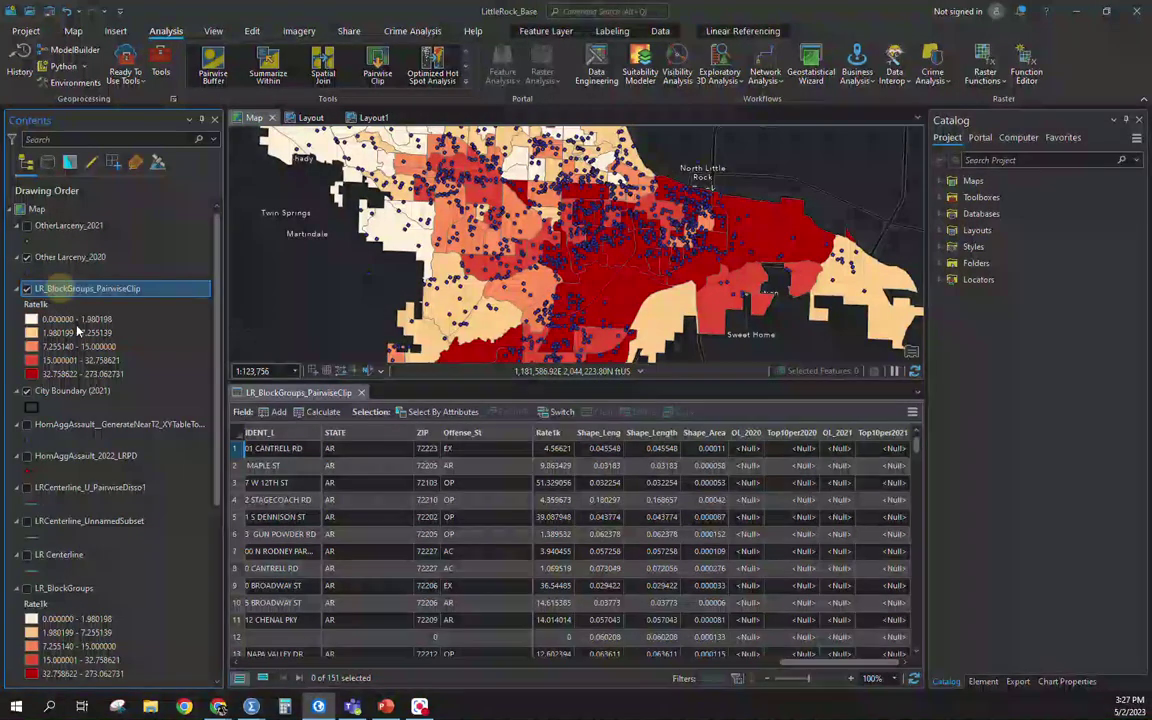
left_click(161, 287)
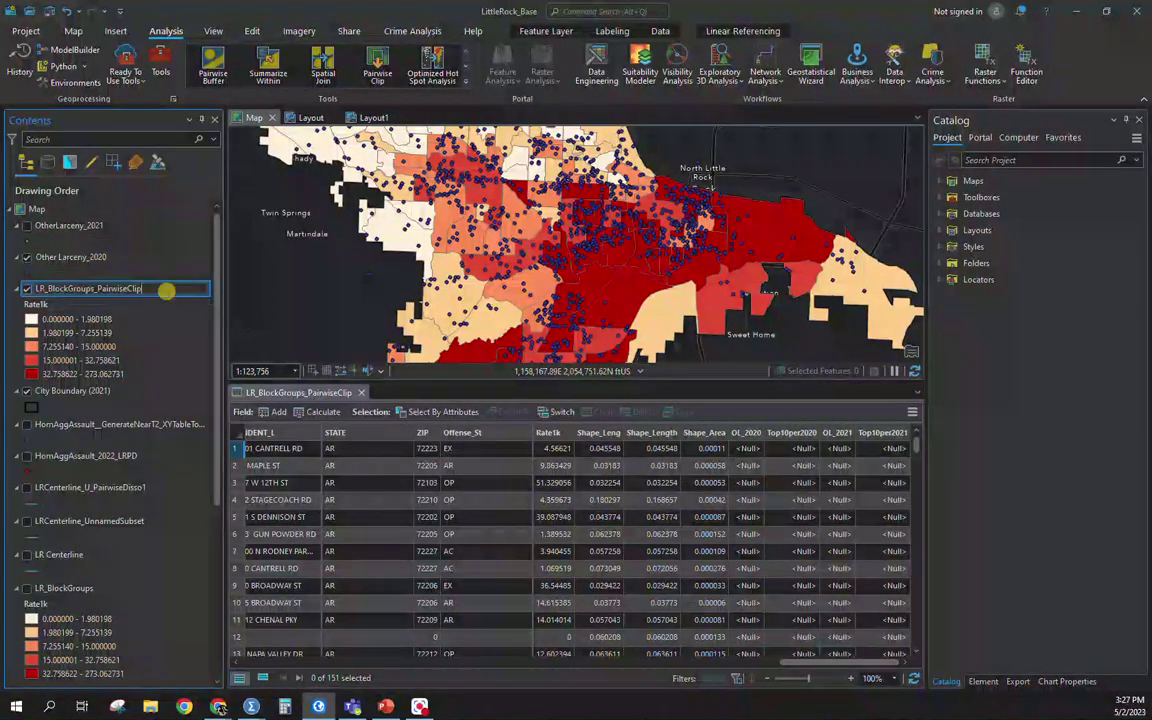
key("Return")
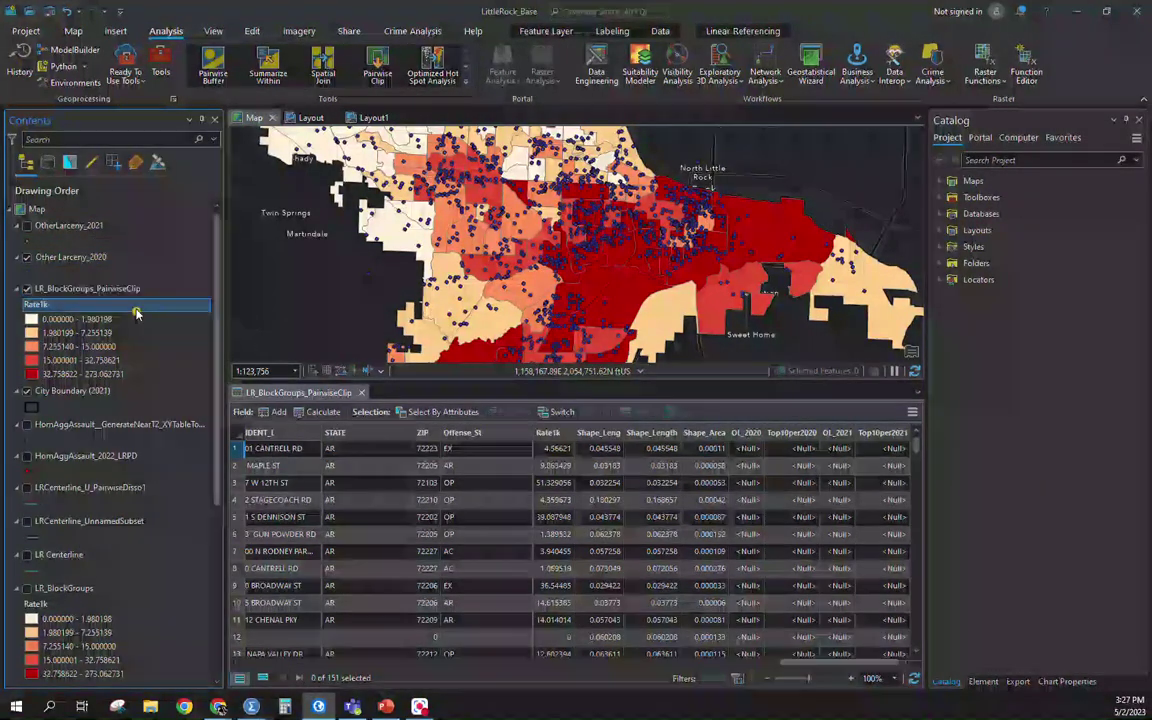
right_click(115, 288)
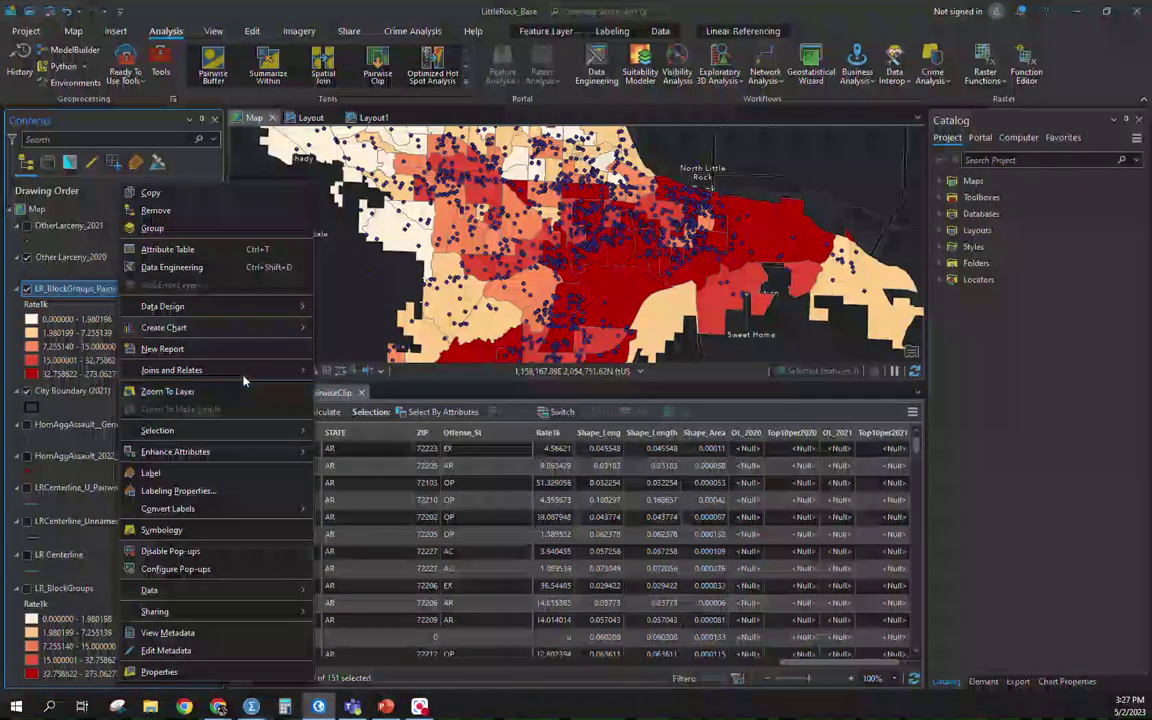
Start an Add Spatial Join for the block groups and expand its field mapping
mouse_move(285, 370)
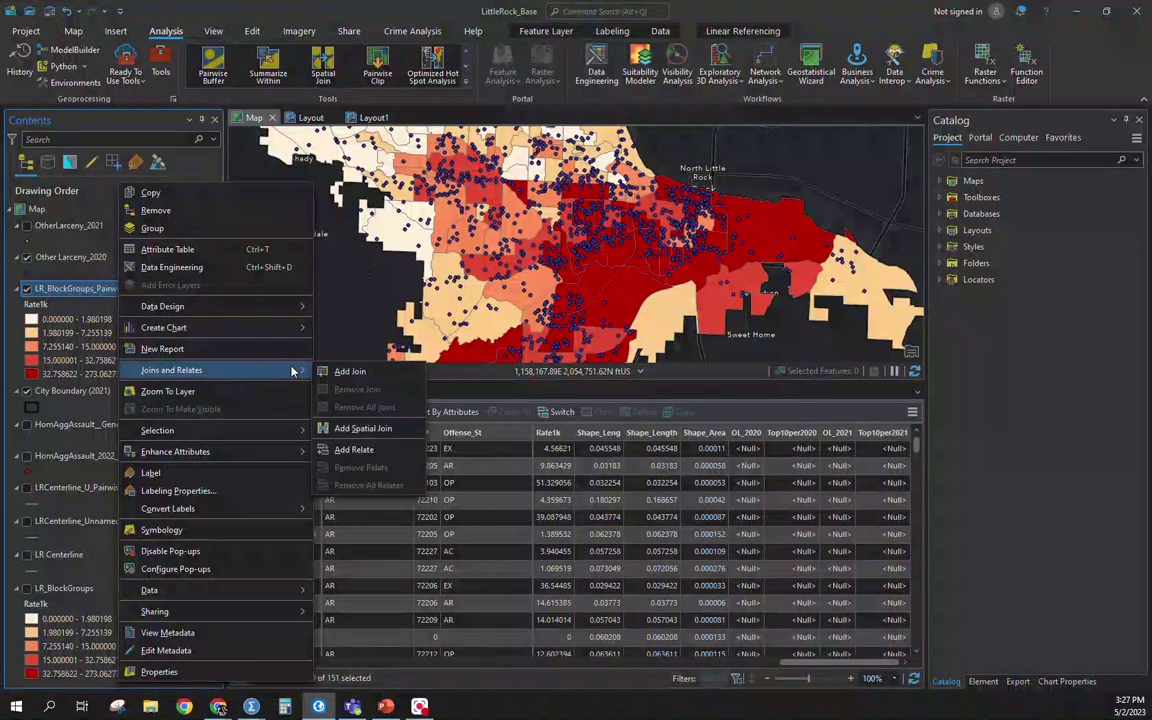
left_click(368, 428)
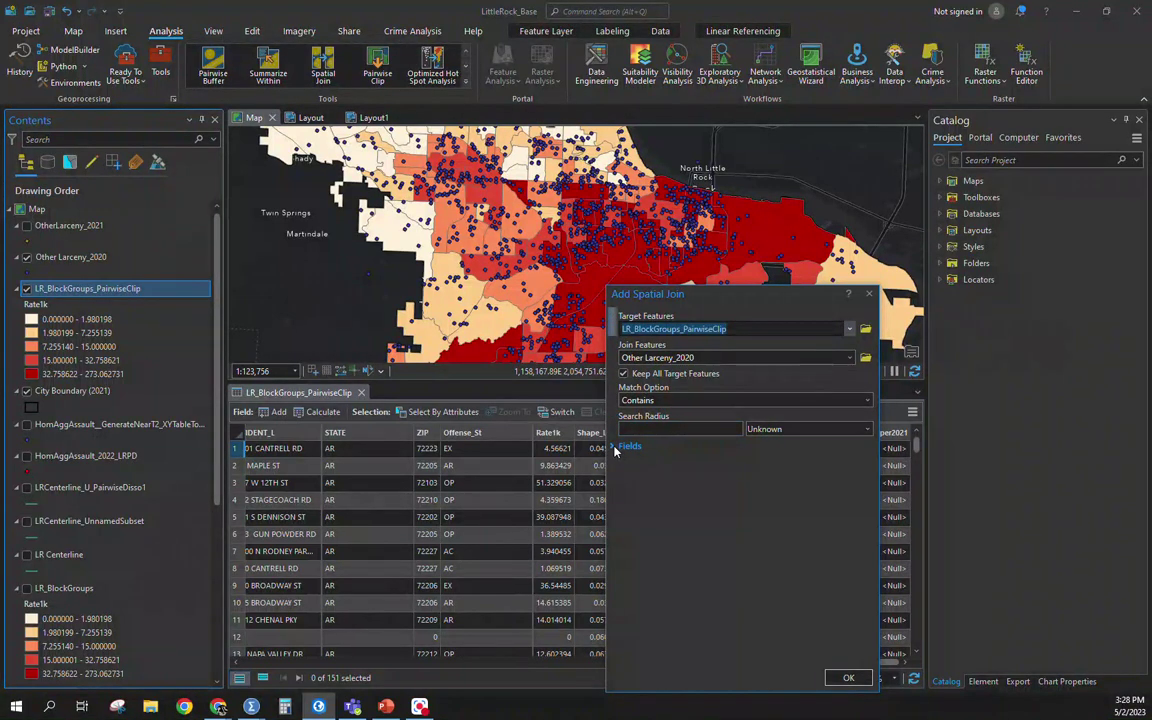
left_click(617, 447)
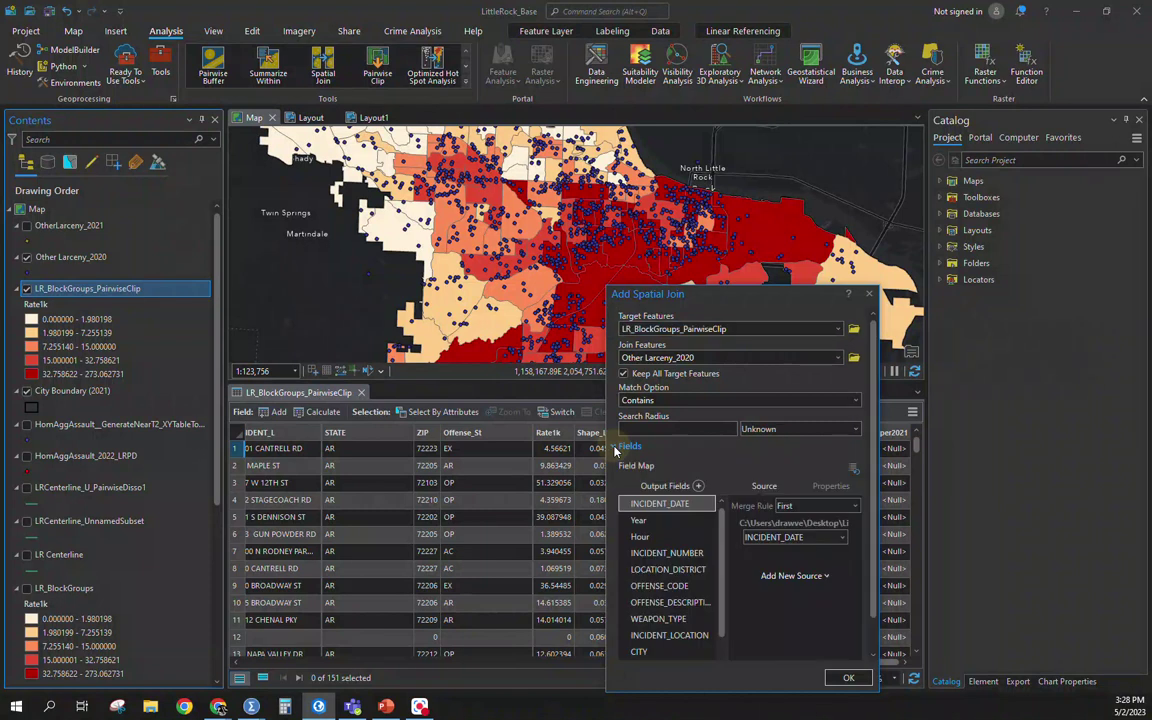
scroll(652, 456, "down", 1)
scroll(663, 540, "down", 2)
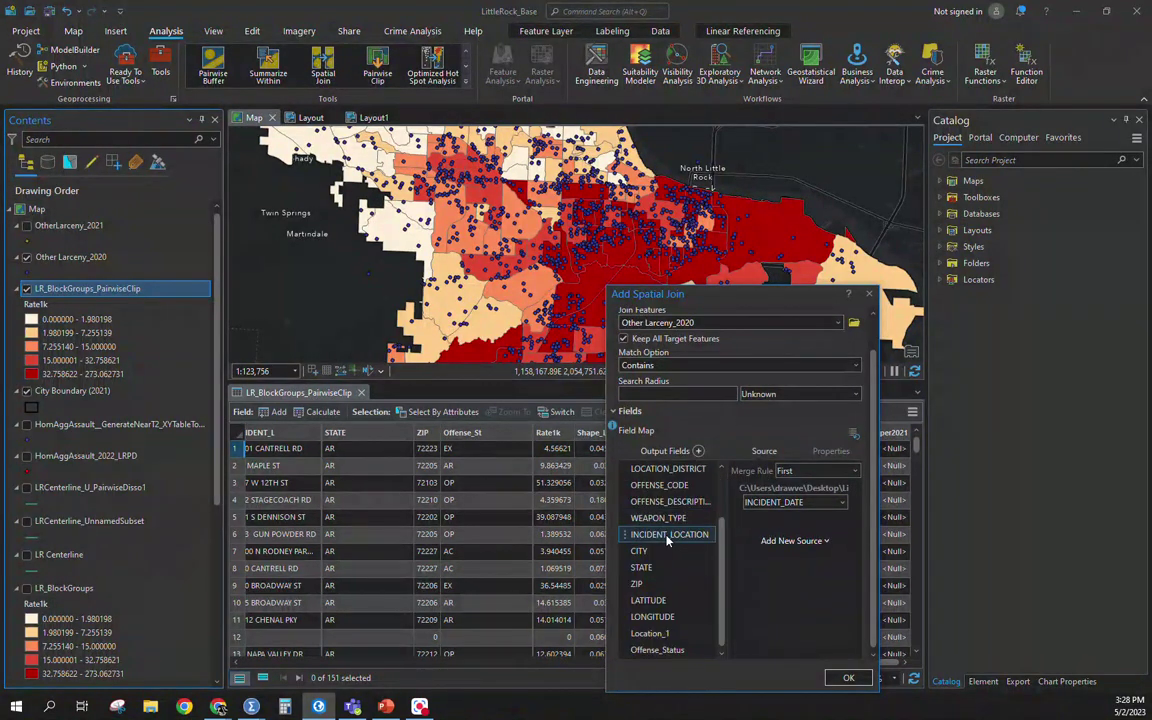
scroll(668, 535, "up", 2)
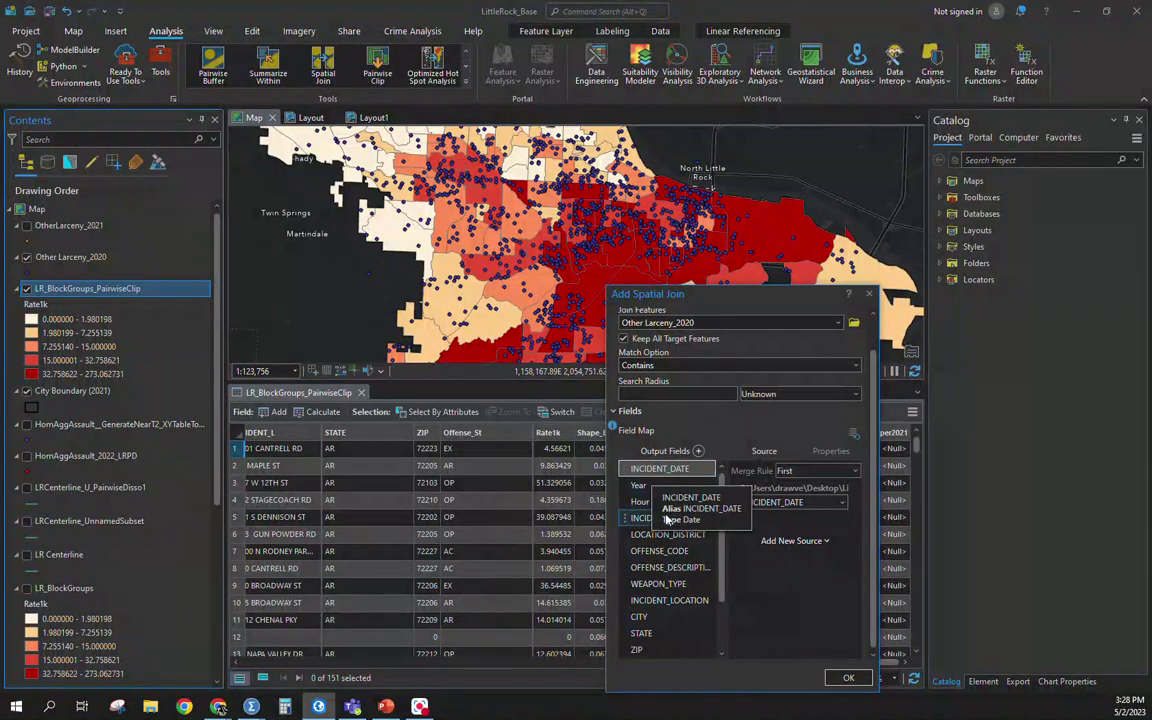
scroll(663, 480, "down", 2)
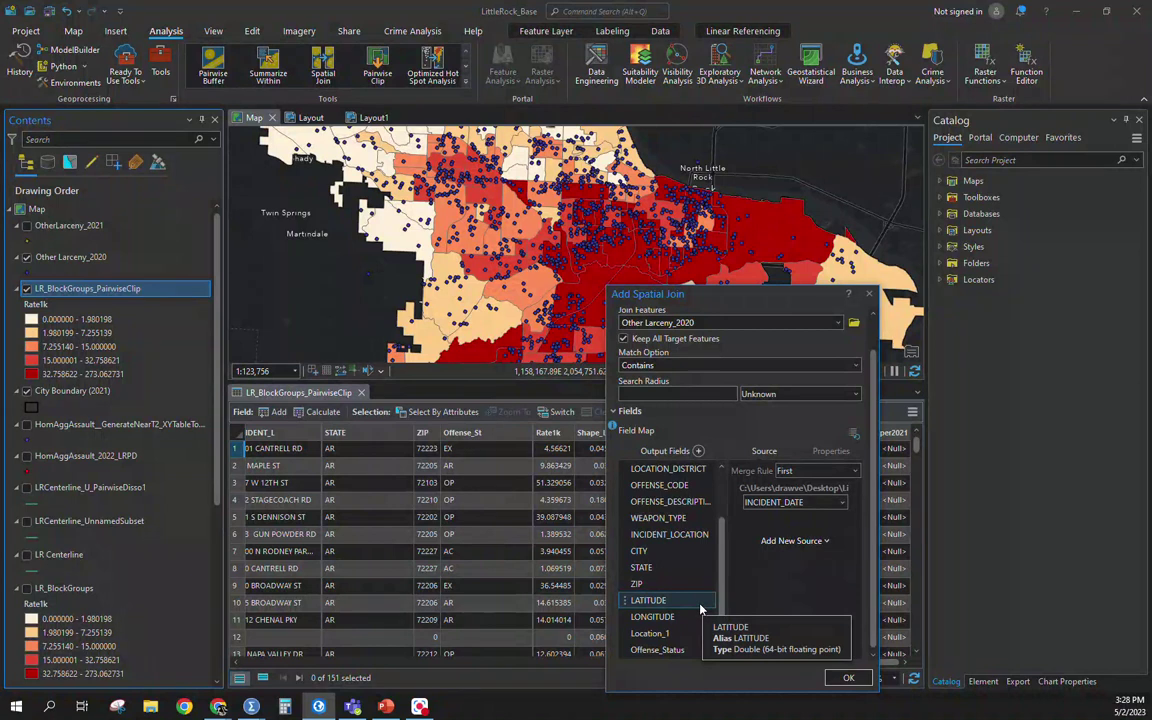
scroll(703, 545, "up", 2)
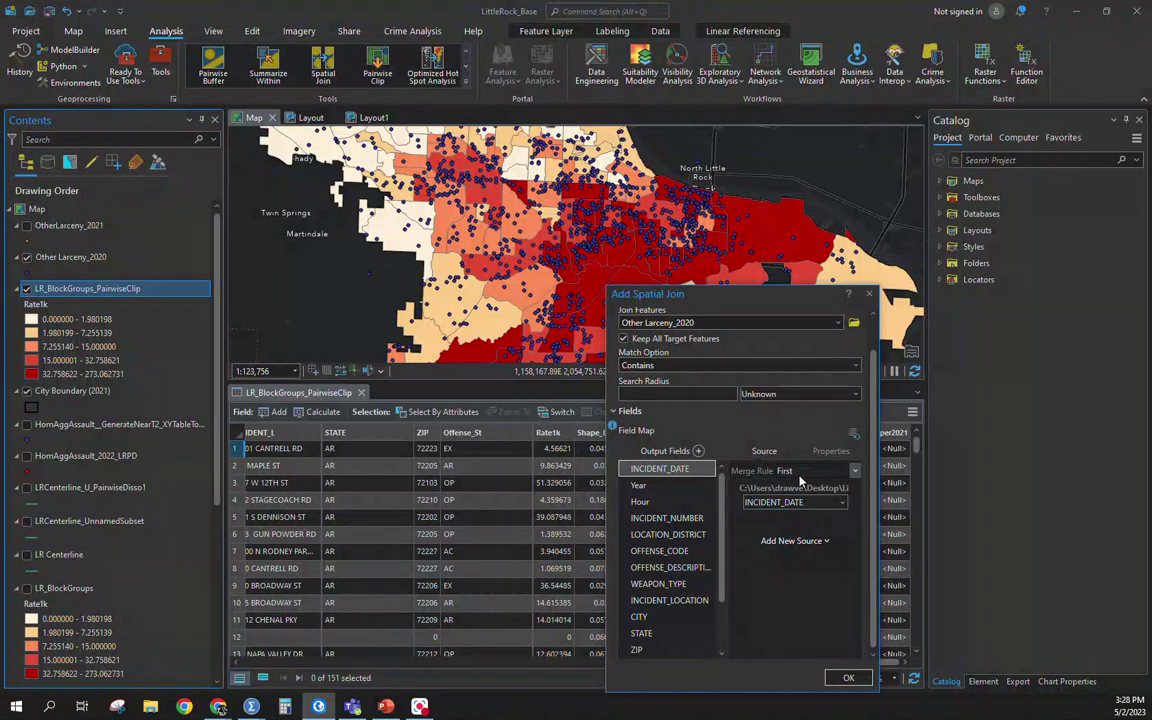
Remove every default output field, from INCIDENT_DATE through Offense_Status, from the join
left_click(672, 600)
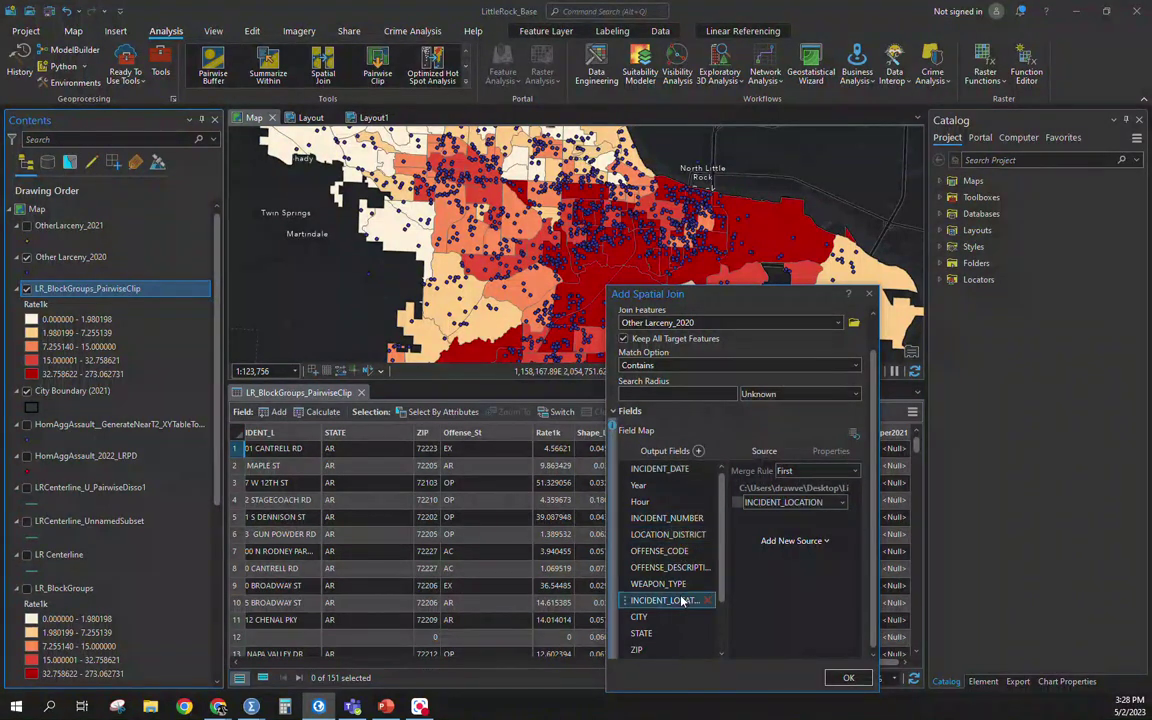
left_click(690, 469)
left_click(709, 469)
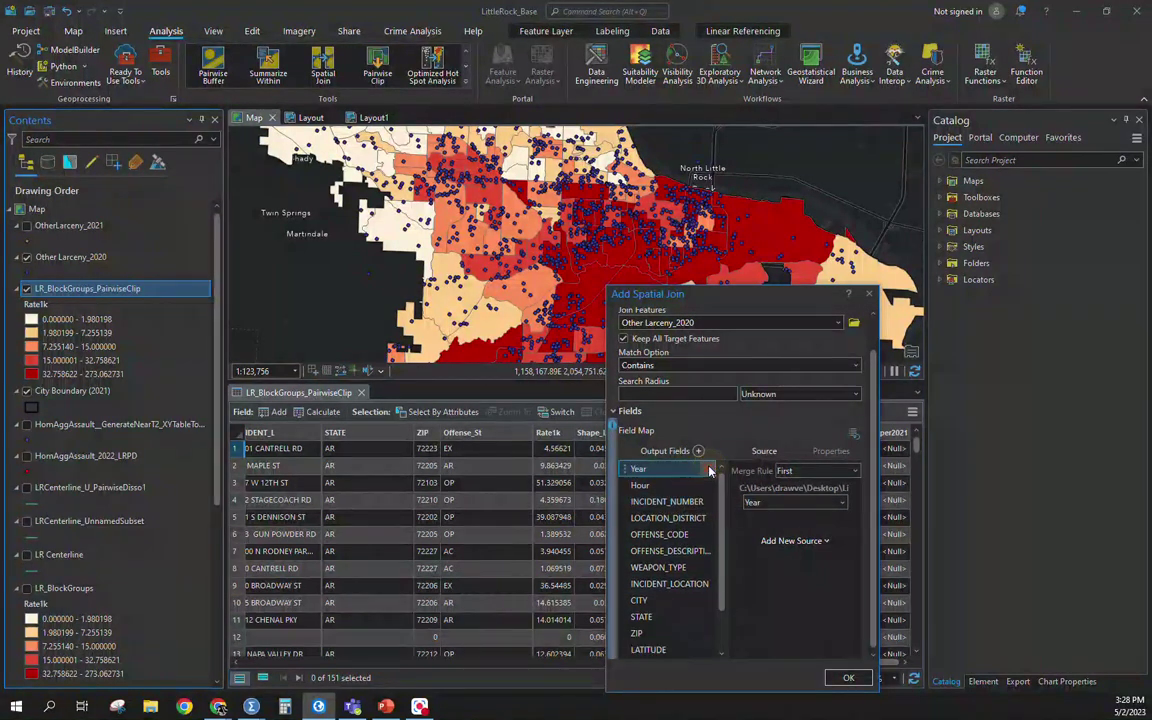
left_click(711, 469)
left_click(711, 469)
left_click(711, 469)
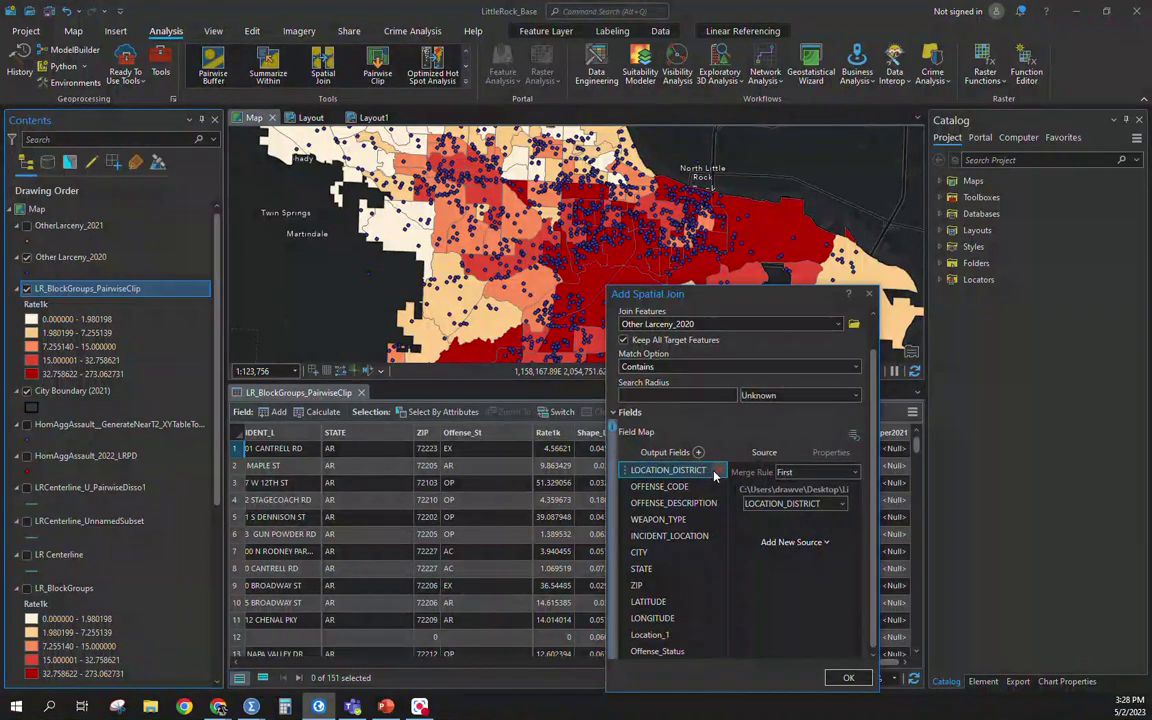
left_click(715, 470)
left_click(715, 470)
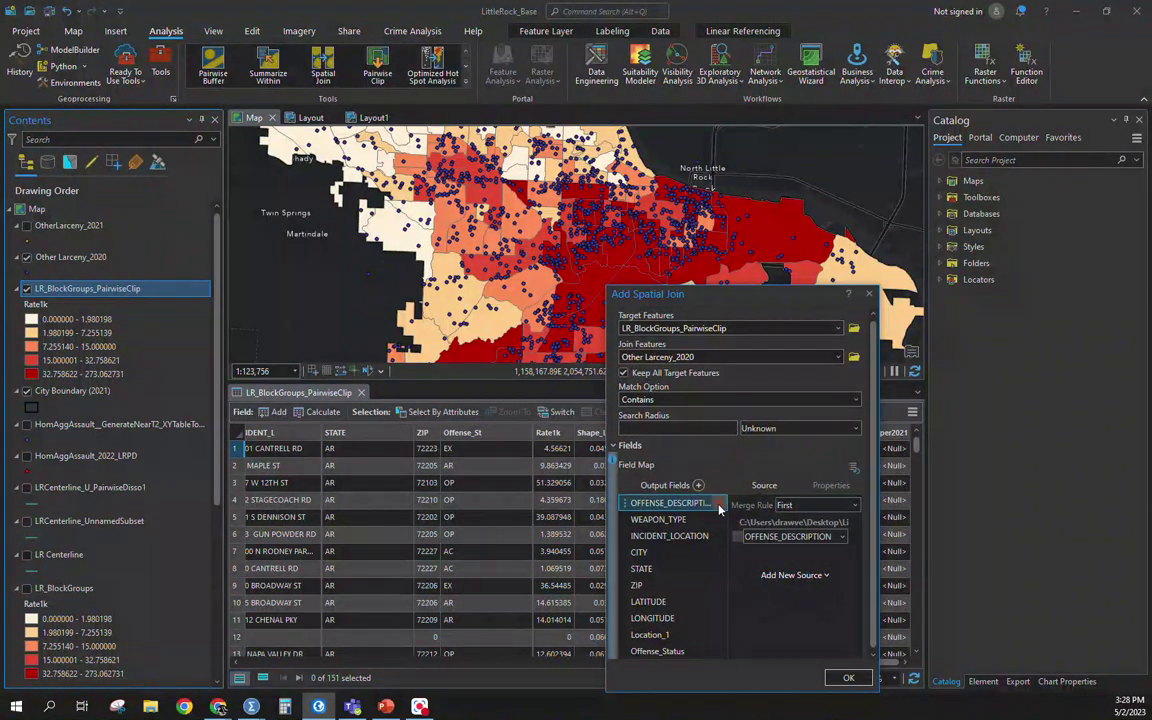
left_click(718, 506)
left_click(724, 507)
left_click(725, 507)
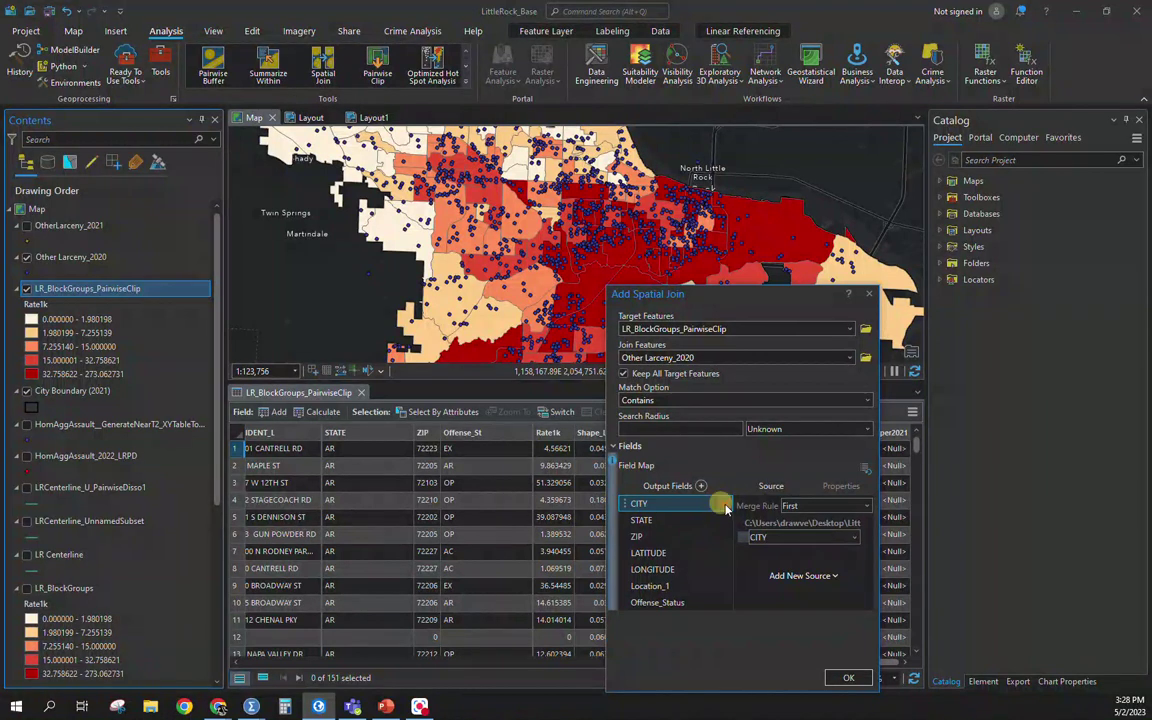
left_click(726, 507)
left_click(726, 507)
left_click(726, 507)
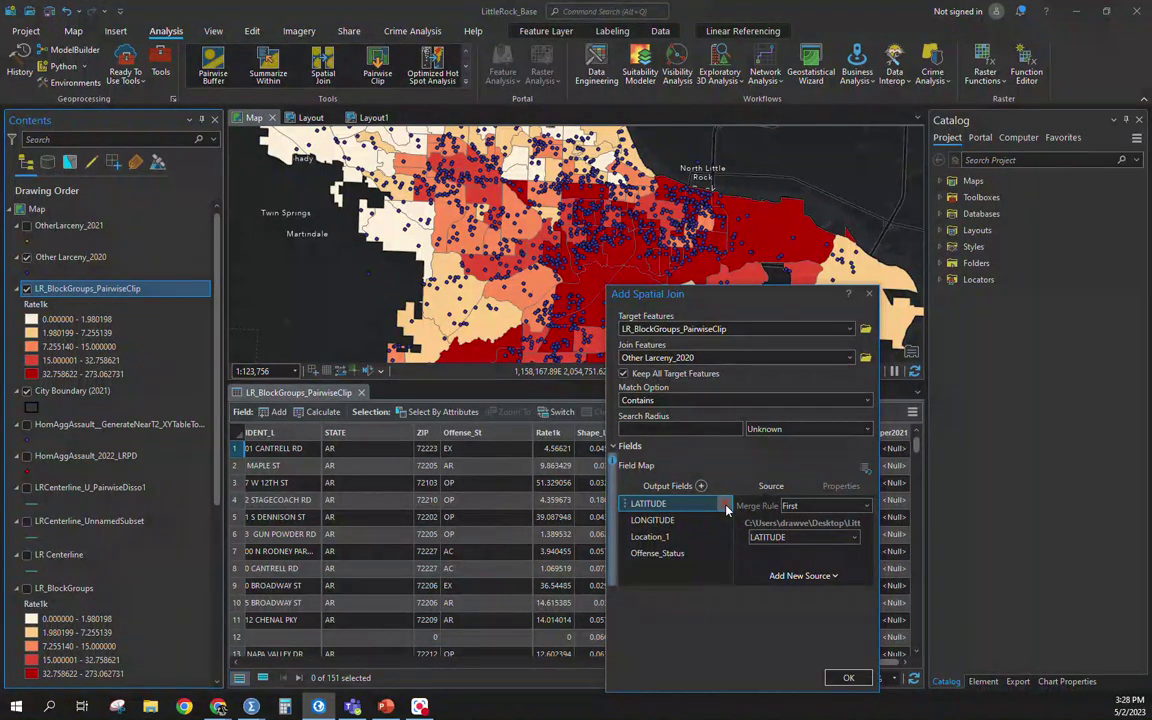
left_click(726, 507)
left_click(726, 507)
left_click(726, 507)
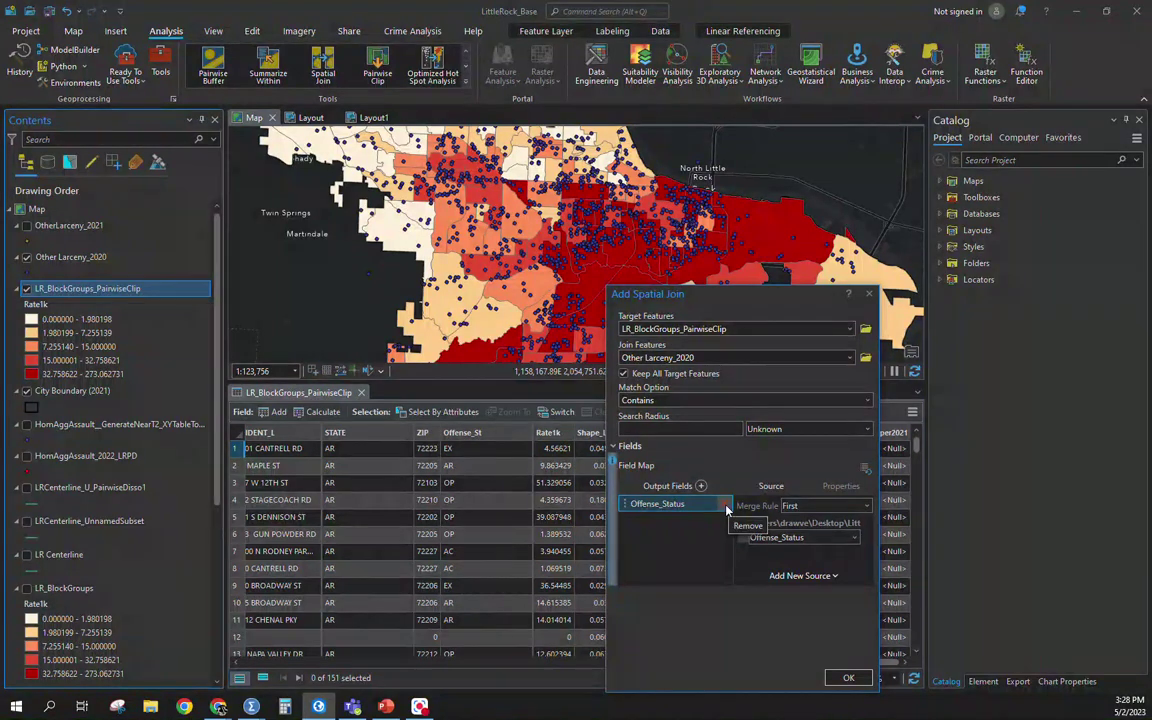
left_click(726, 507)
Add an output field named JointCount2020 with merge rule Count
left_click(700, 485)
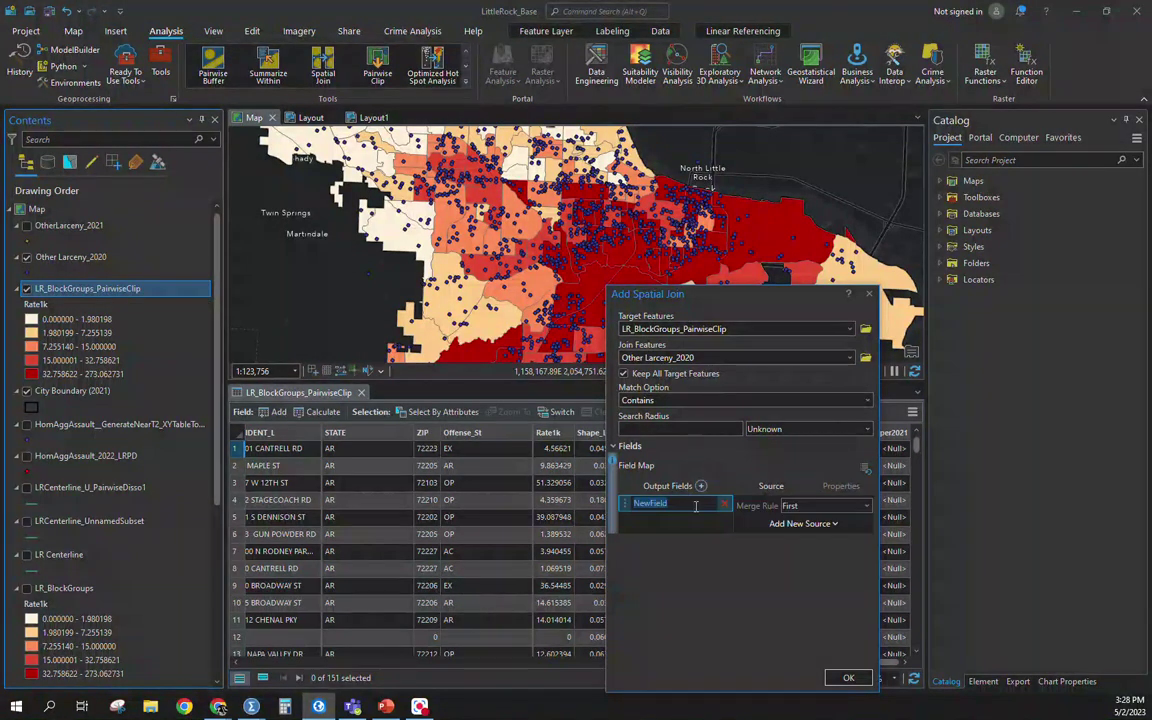
key("BackSpace")
type("JointCount2020")
left_click(860, 505)
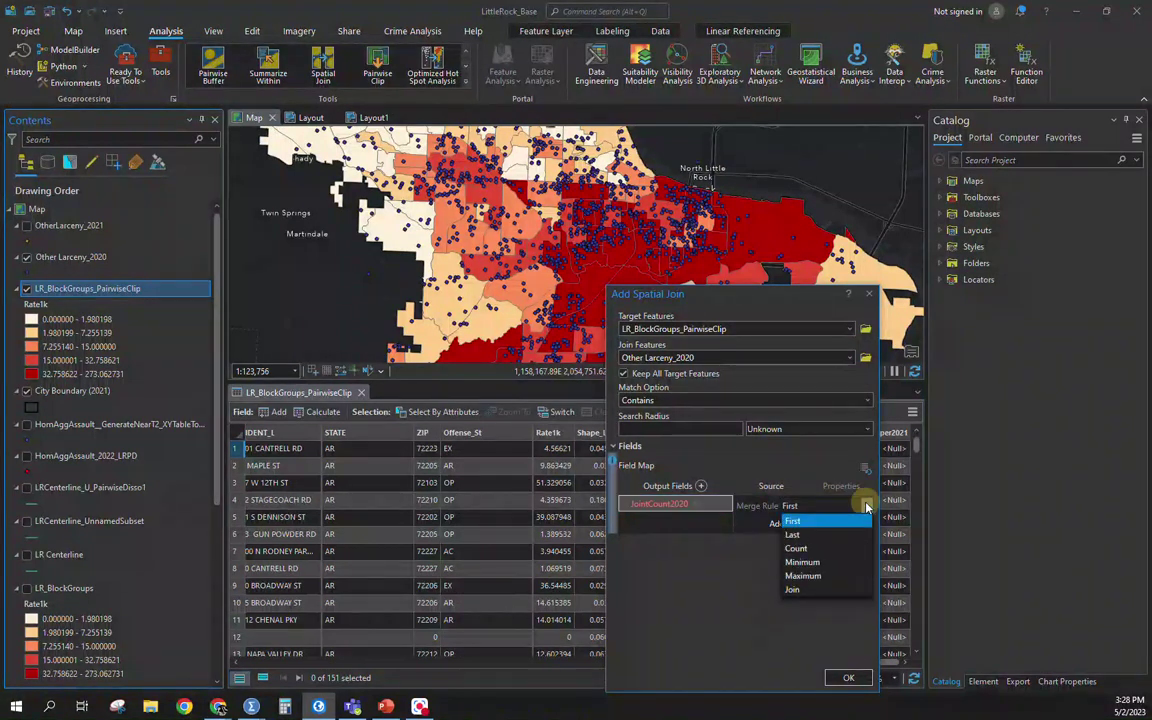
left_click(825, 547)
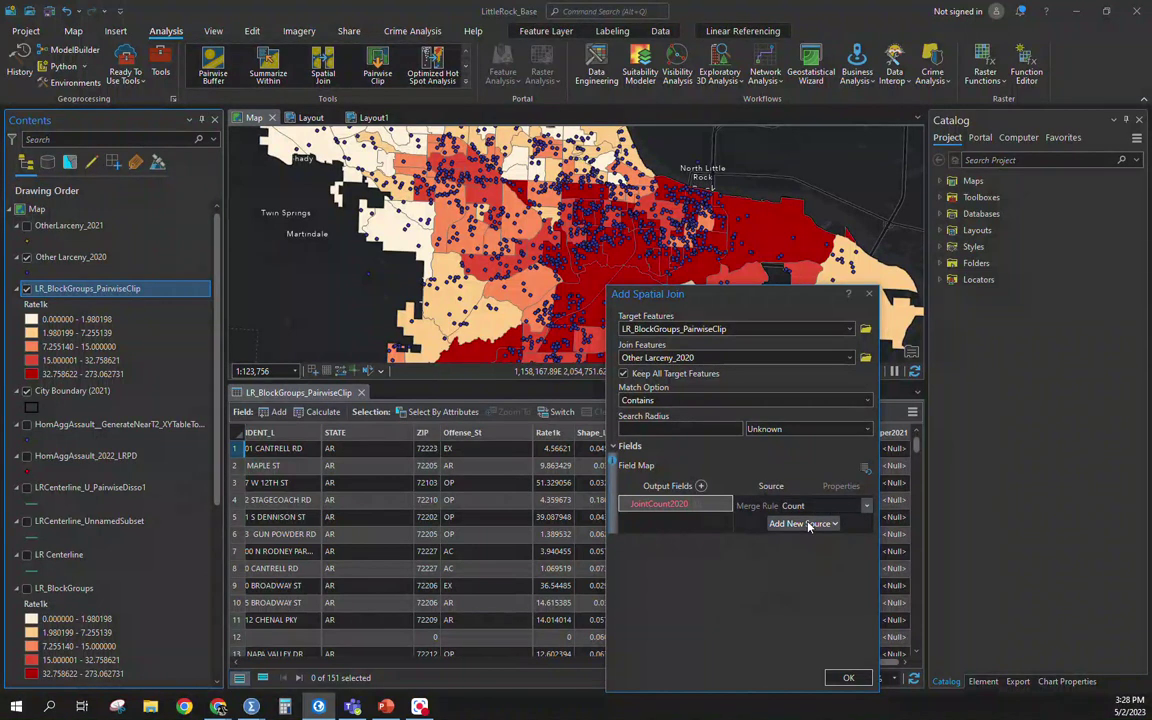
Use Other Larceny_2020 INCIDENT_NUMBER as JointCount2020's source and run the join
left_click(808, 524)
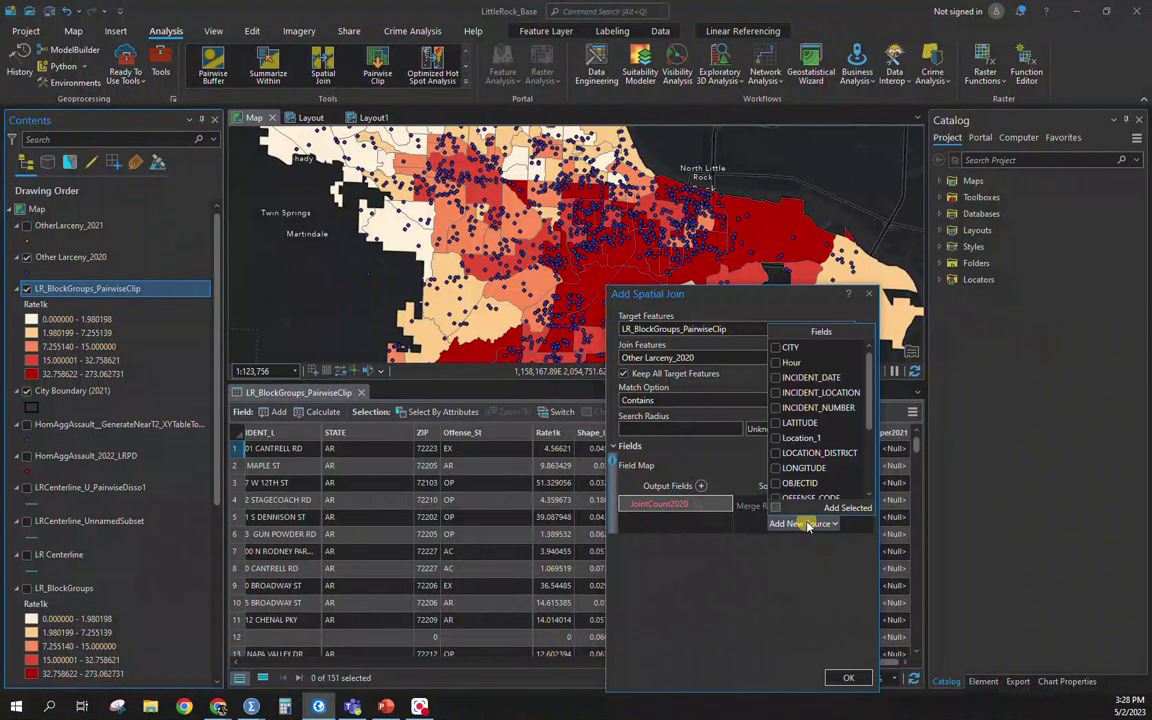
left_click(806, 410)
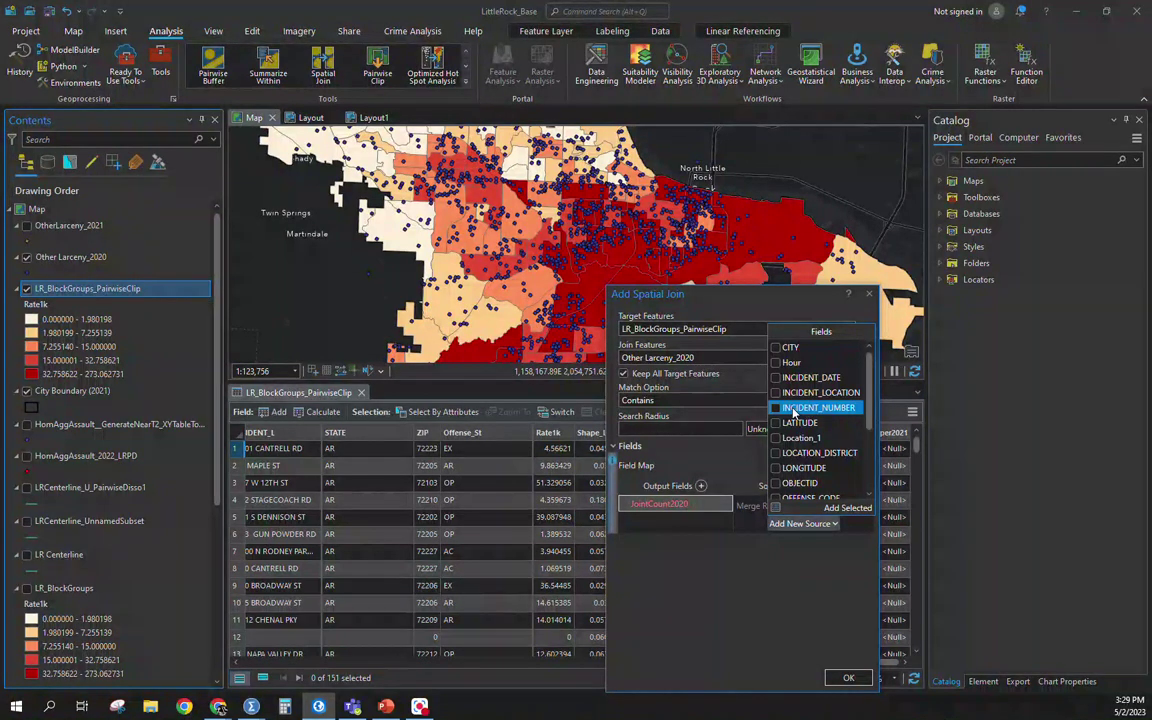
left_click(775, 408)
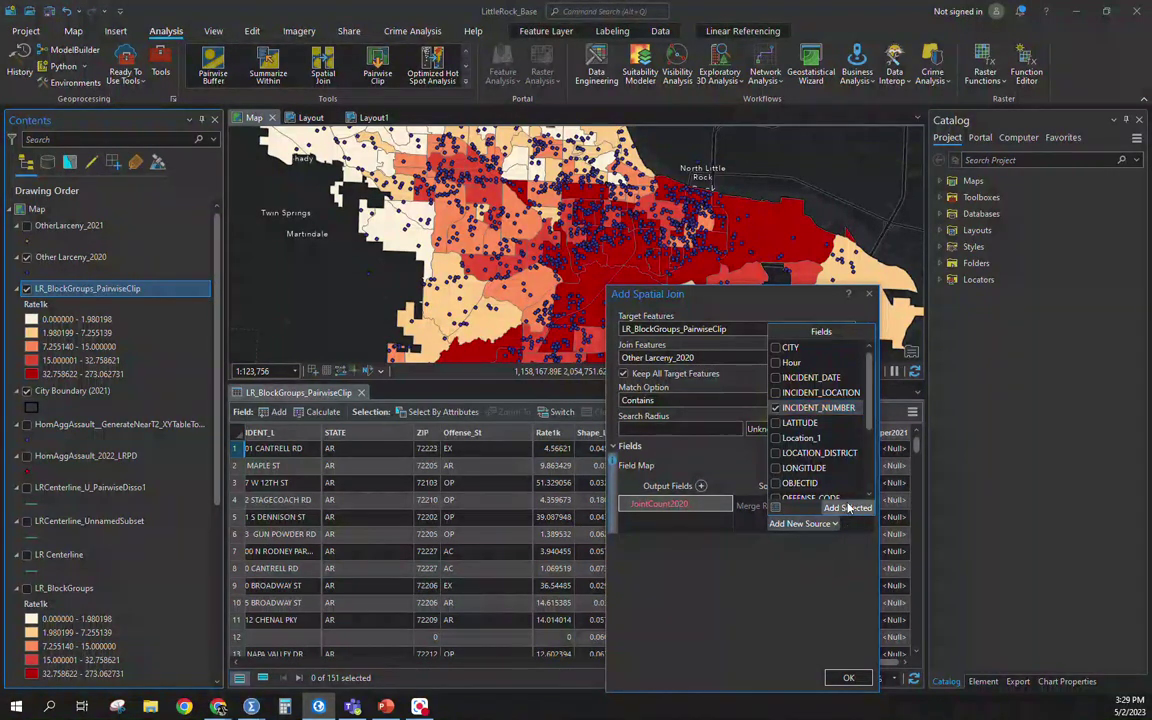
left_click(847, 508)
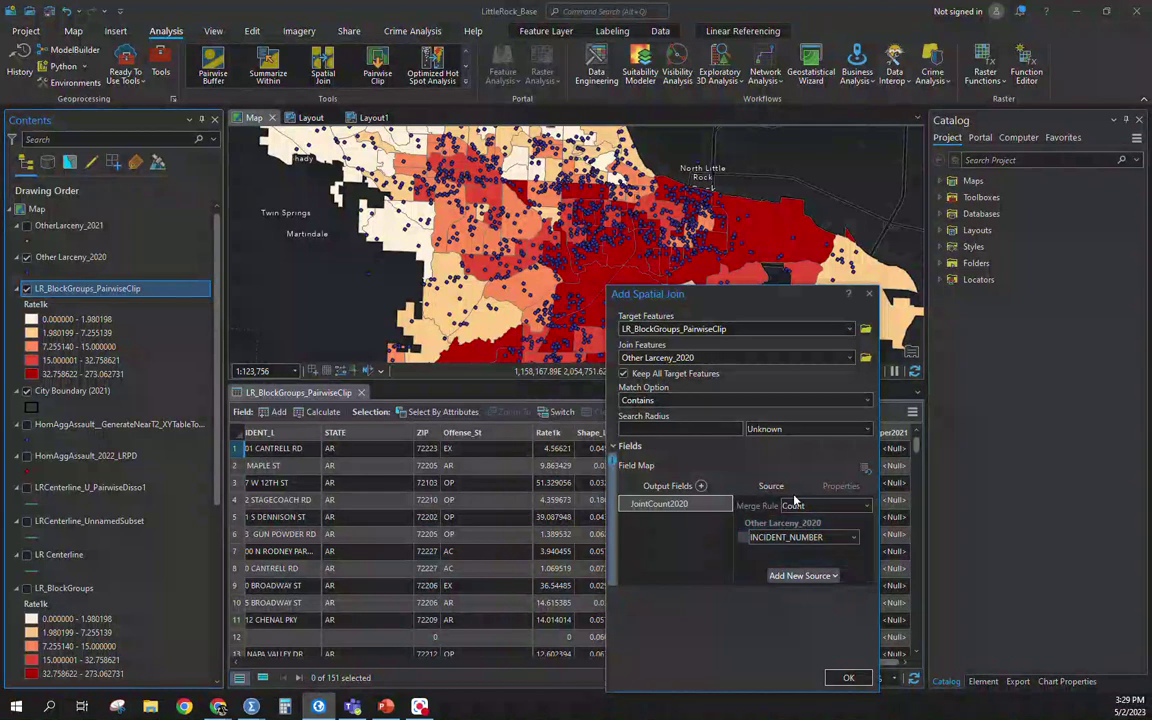
left_click(764, 530)
left_click(849, 679)
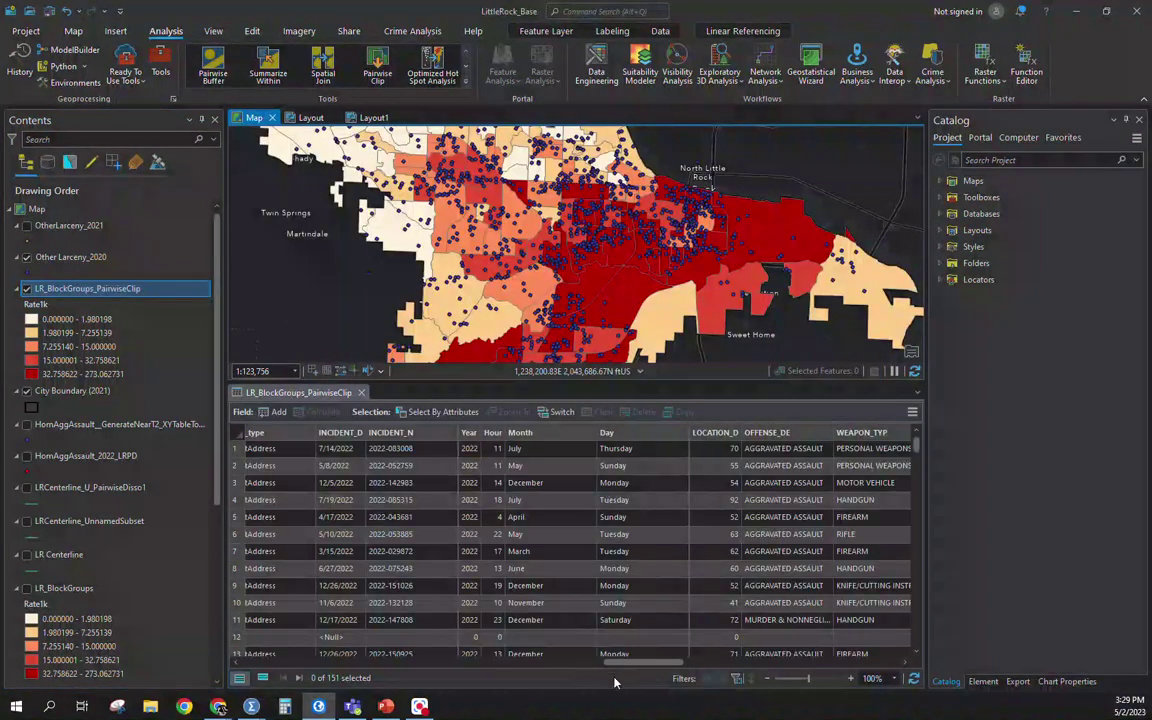
Scroll the table to the new Join_Count and JointCount2020 columns, then select the OL_2020 column
left_click_drag(296, 660, 918, 658)
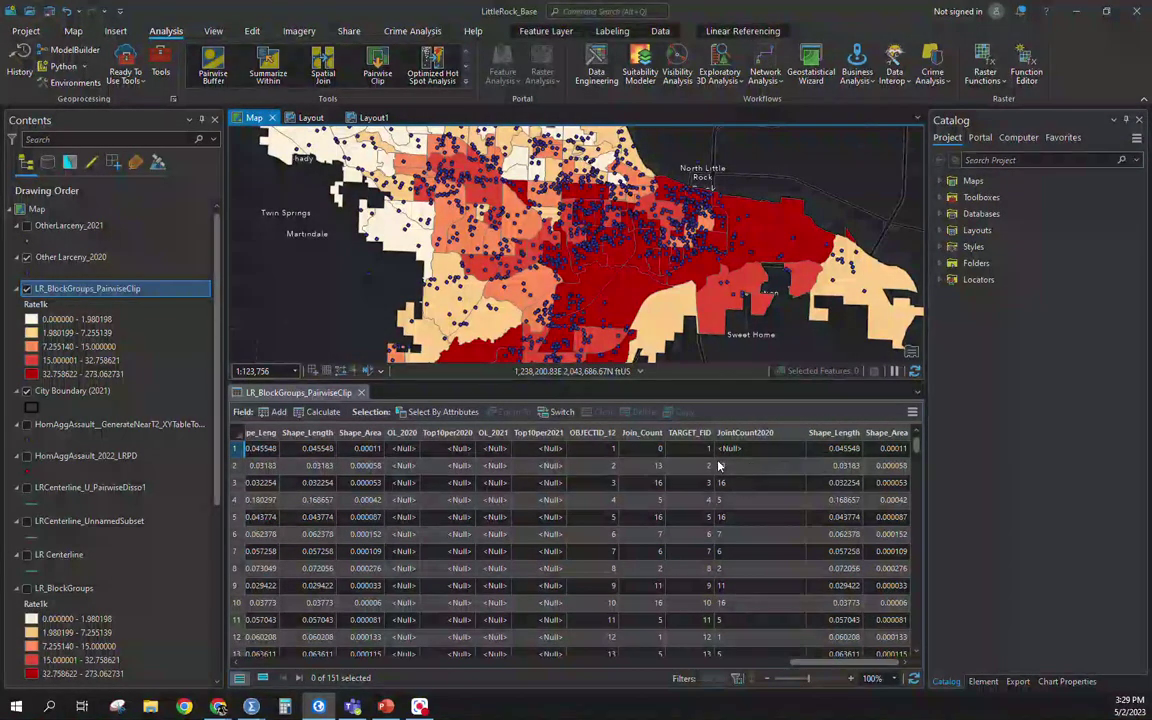
left_click(640, 434)
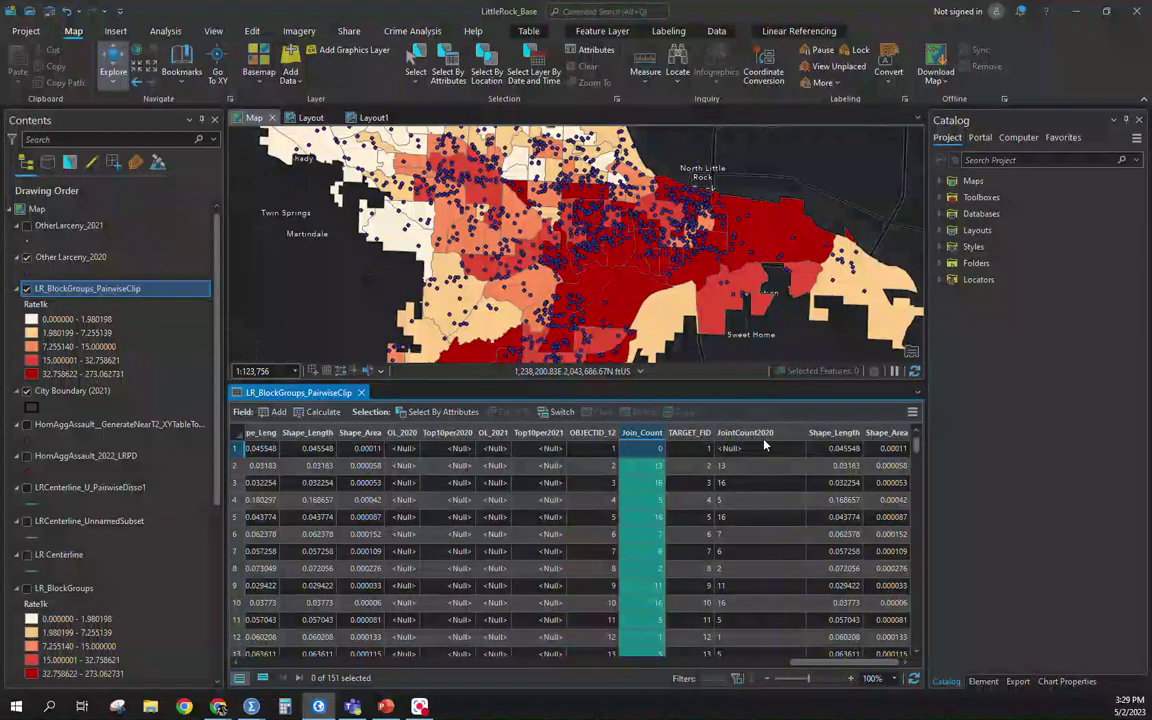
mouse_move(736, 441)
left_click(403, 434)
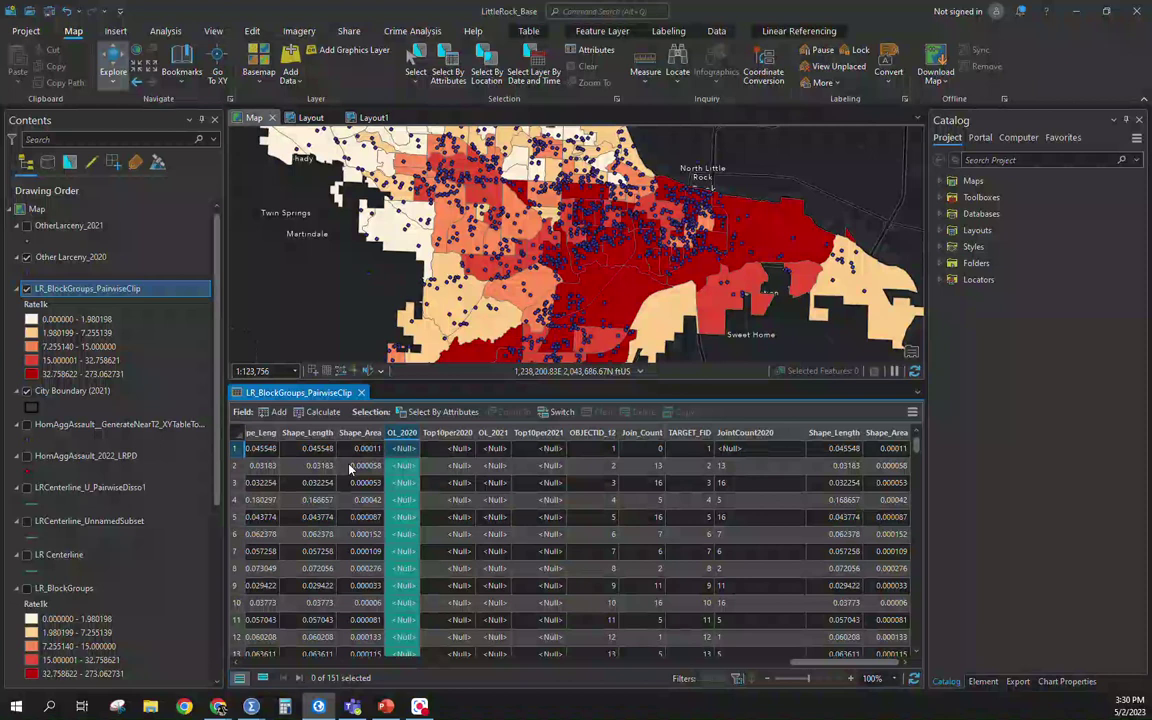
Calculate OL_2020 = Join_Count for all block groups
right_click(401, 433)
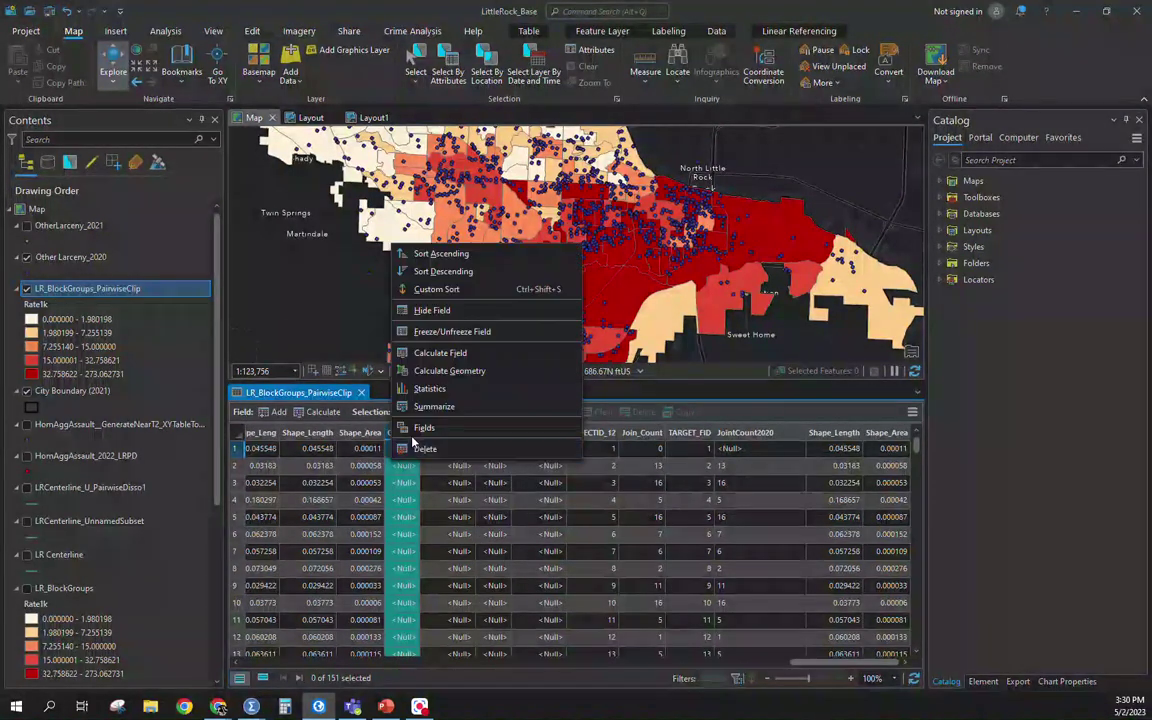
left_click(445, 353)
scroll(505, 330, "down", 8)
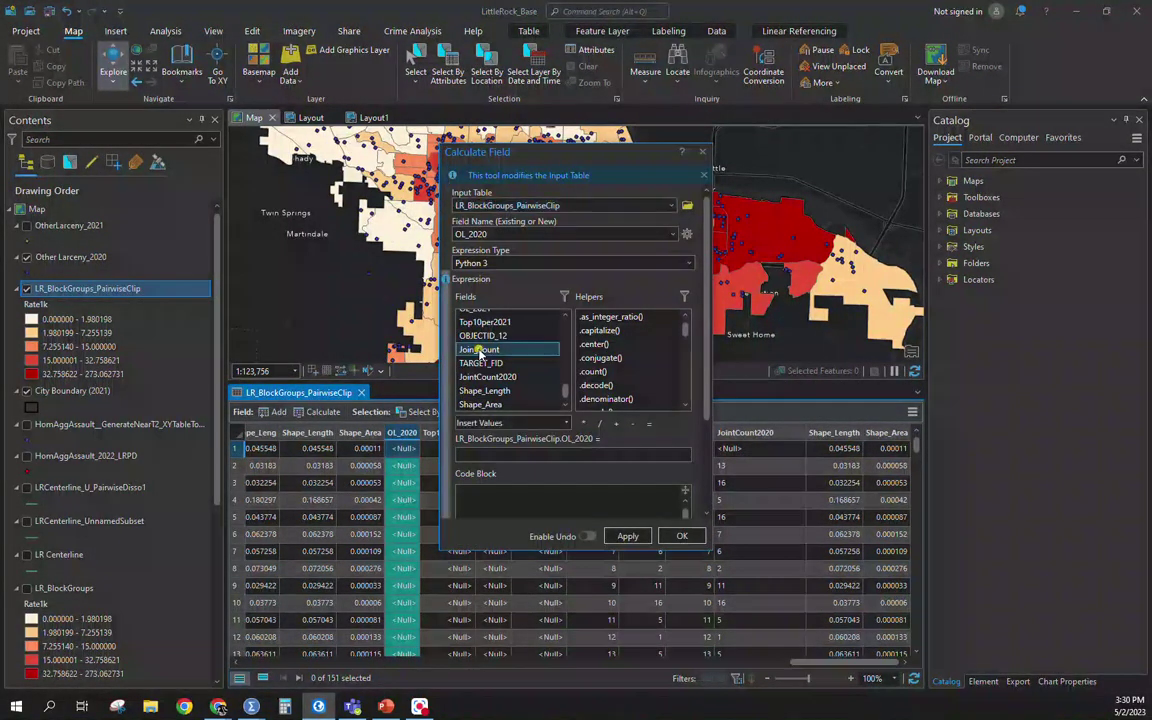
double_click(480, 350)
left_click(628, 537)
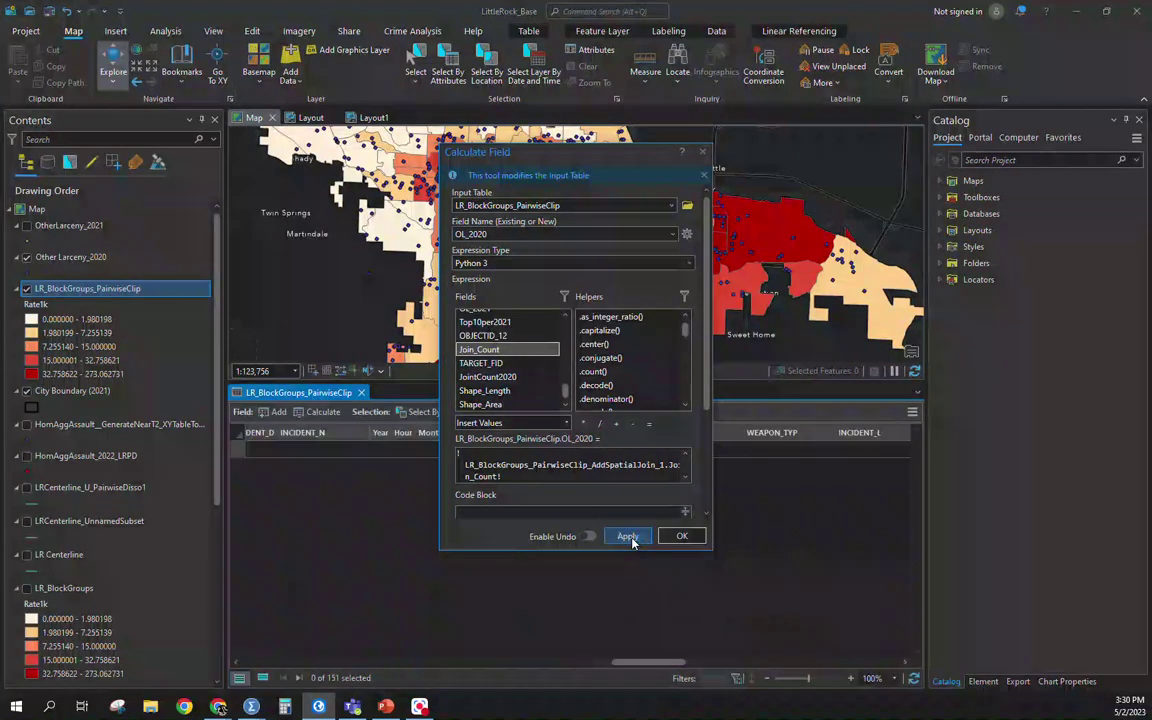
left_click(682, 536)
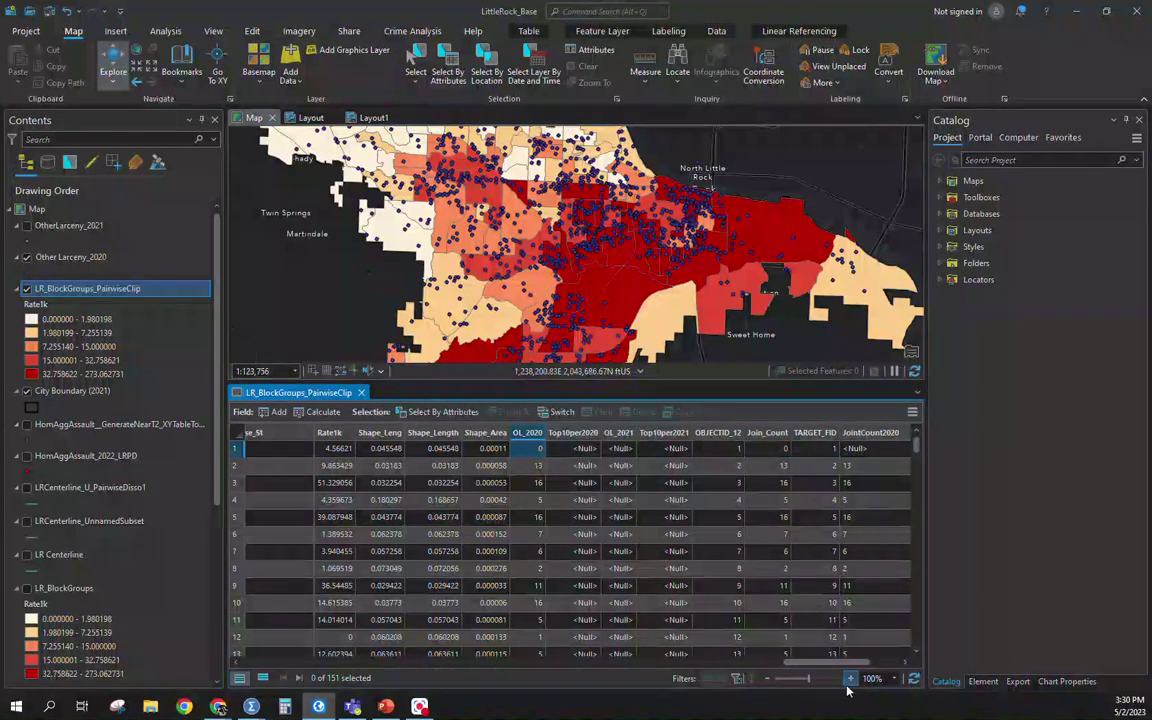
Sort by OL_2020 descending and select the top 15 block groups (counts 36 down to 27)
left_click_drag(848, 663, 887, 663)
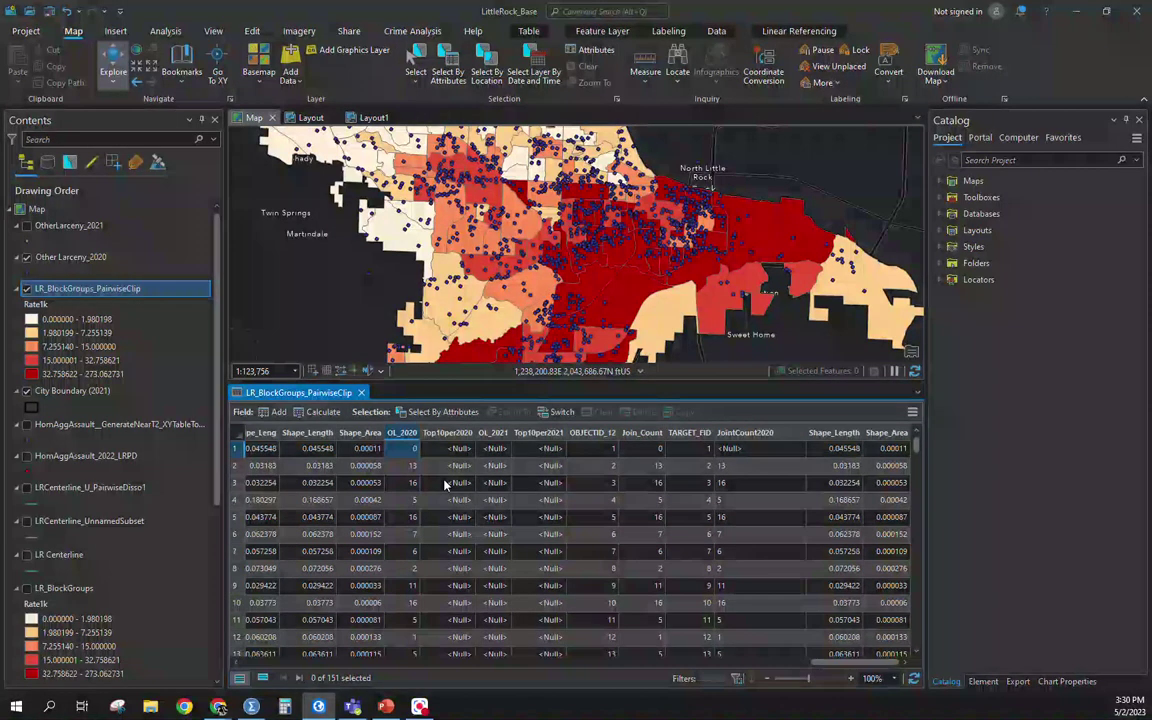
double_click(405, 437)
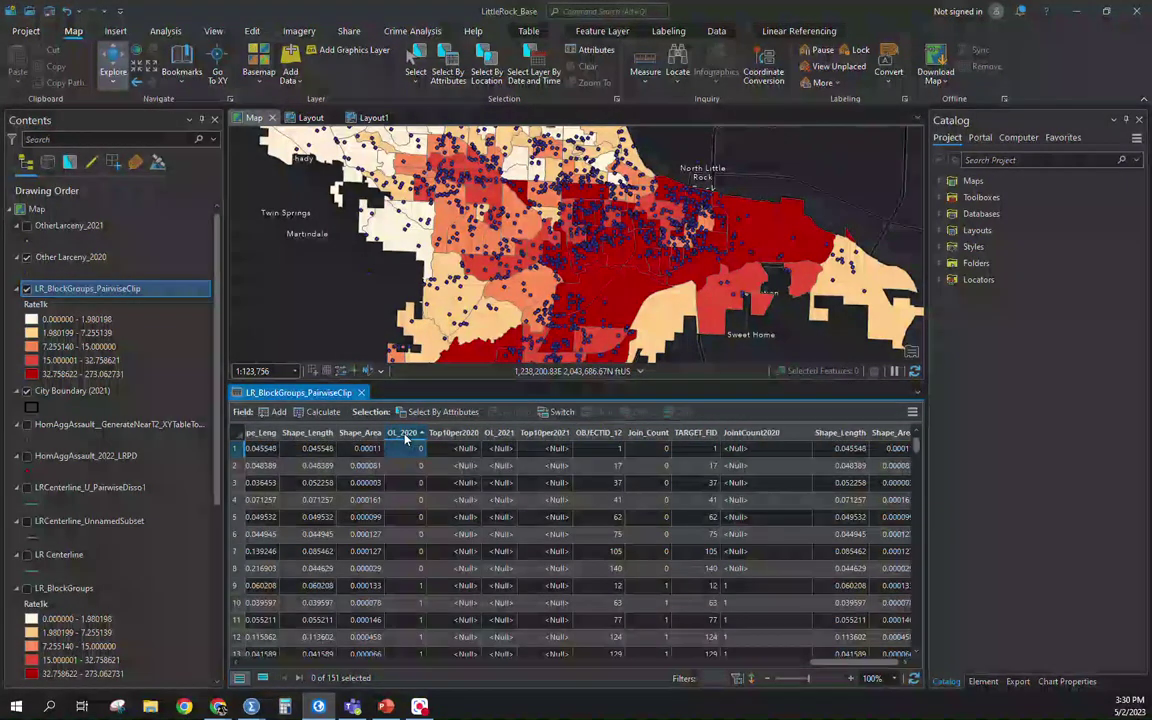
double_click(405, 437)
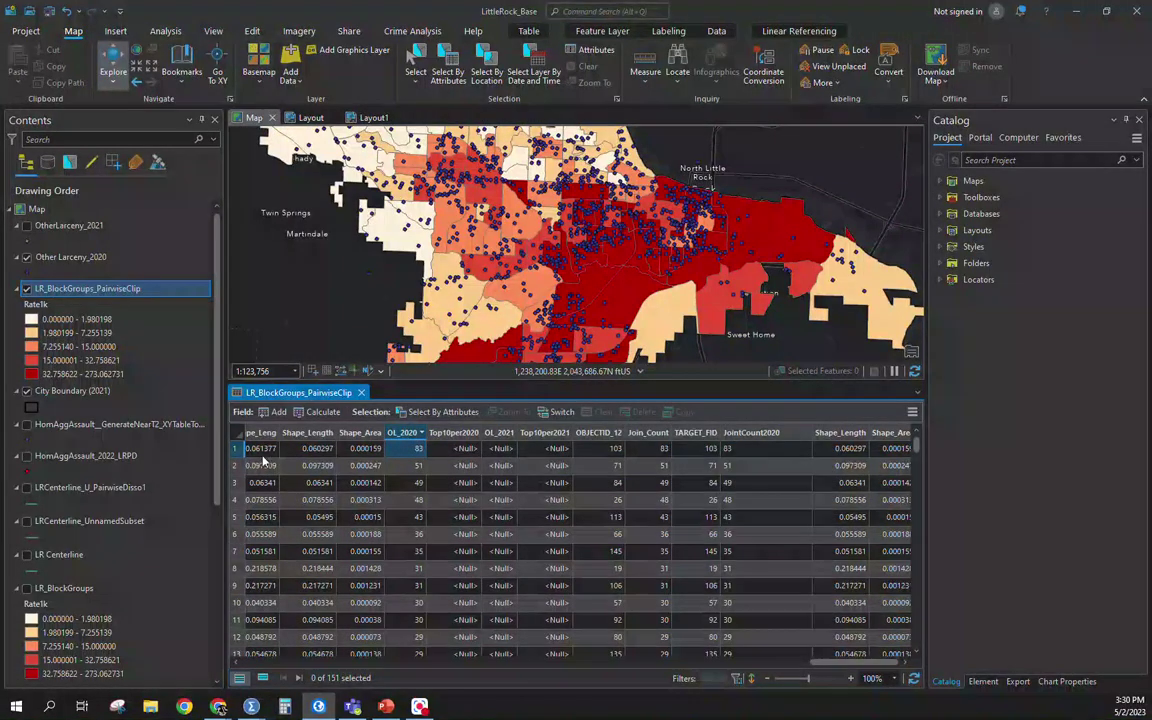
left_click_drag(237, 455, 237, 610)
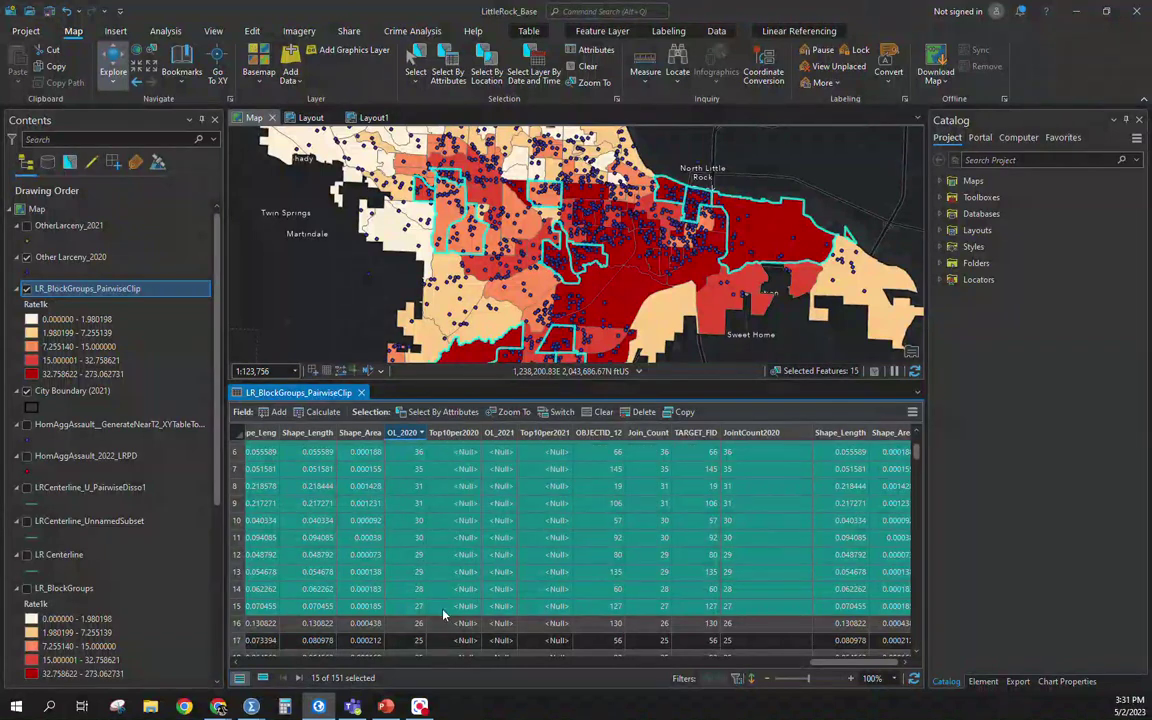
Calculate Top10per2020 = 1 for the 15 selected block groups
right_click(456, 433)
left_click(484, 438)
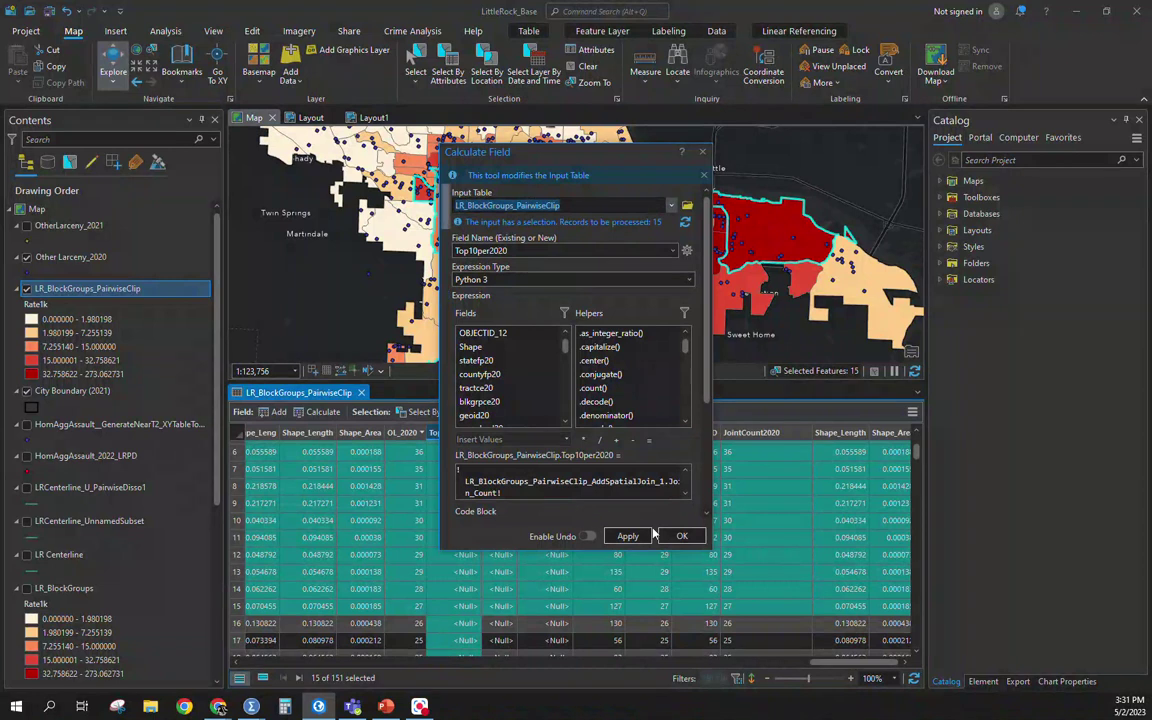
left_click(545, 493)
key("ctrl+a")
type("1")
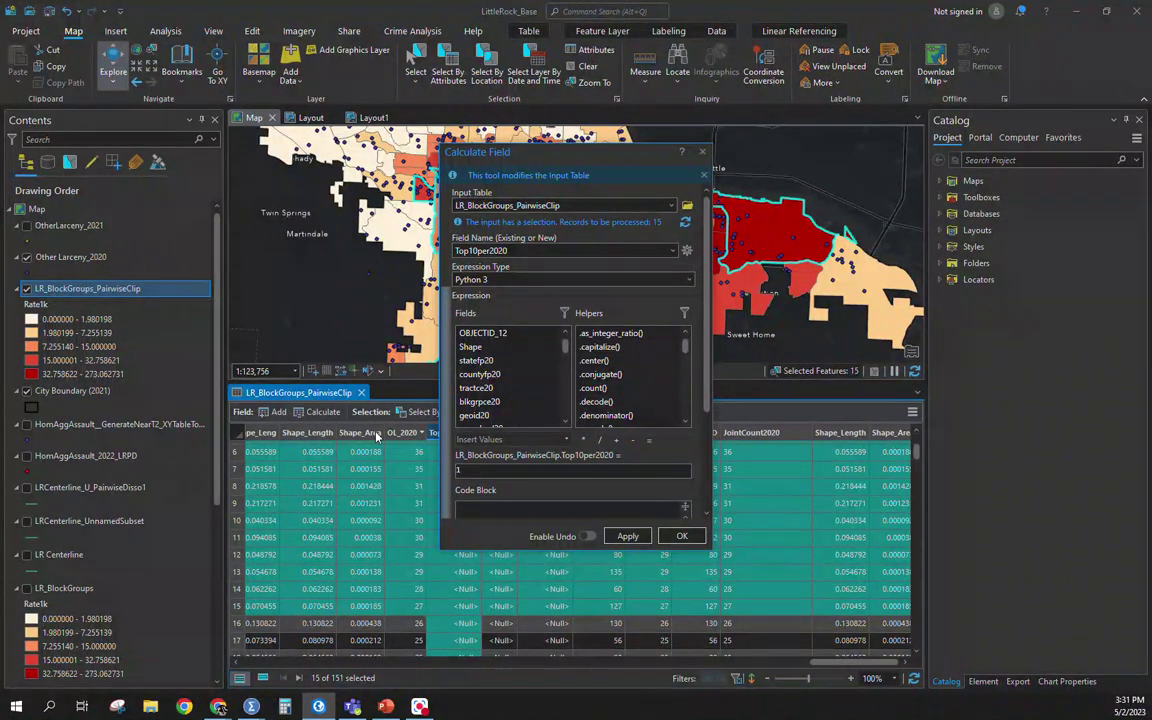
left_click(628, 537)
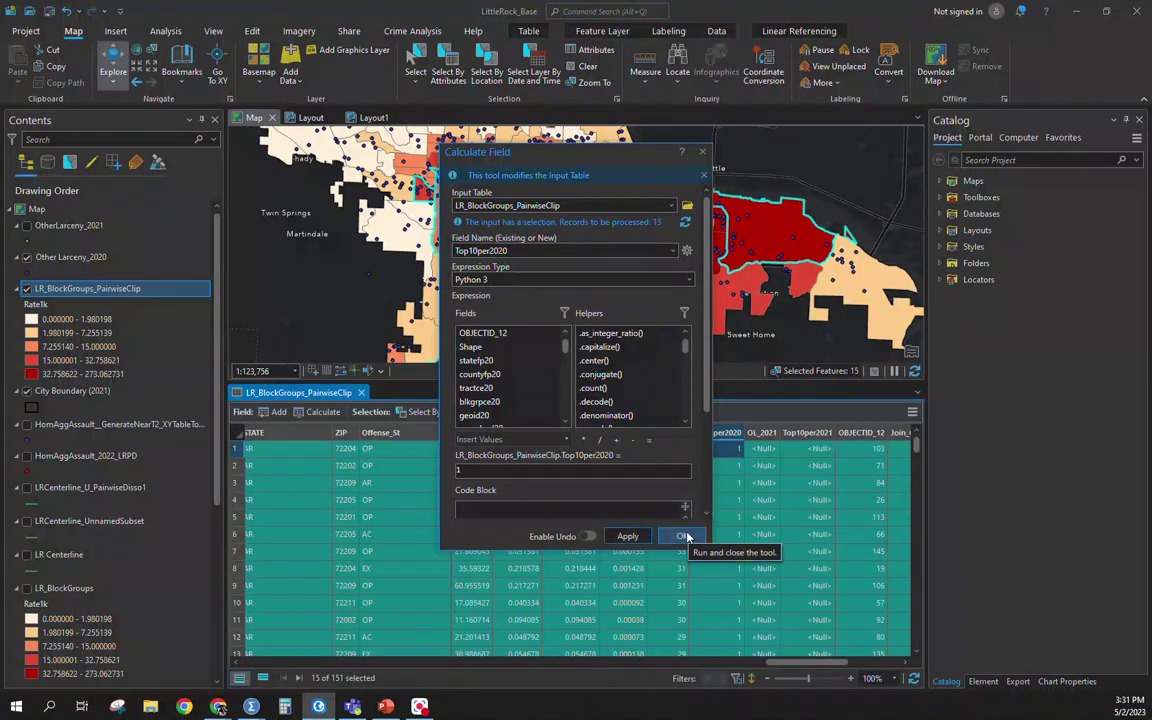
left_click(684, 537)
Check the updated rows, clear the selection, and bring the join count columns into view
scroll(815, 568, "down", 3)
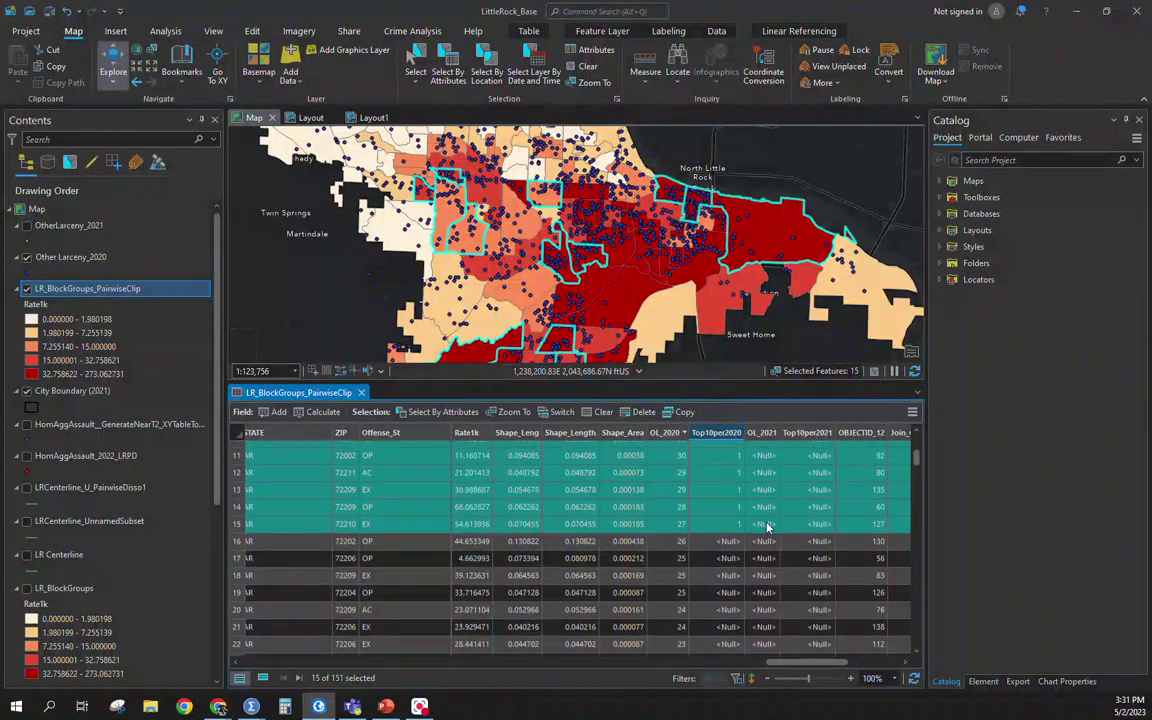
scroll(700, 540, "up", 3)
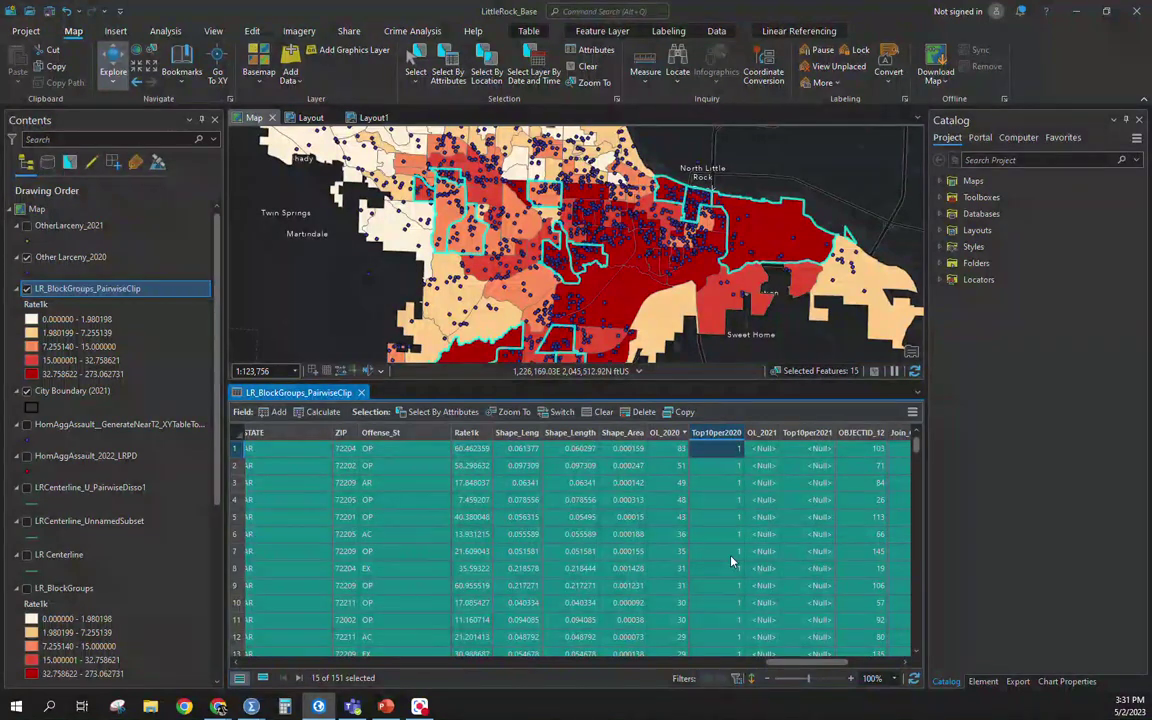
scroll(731, 555, "down", 2)
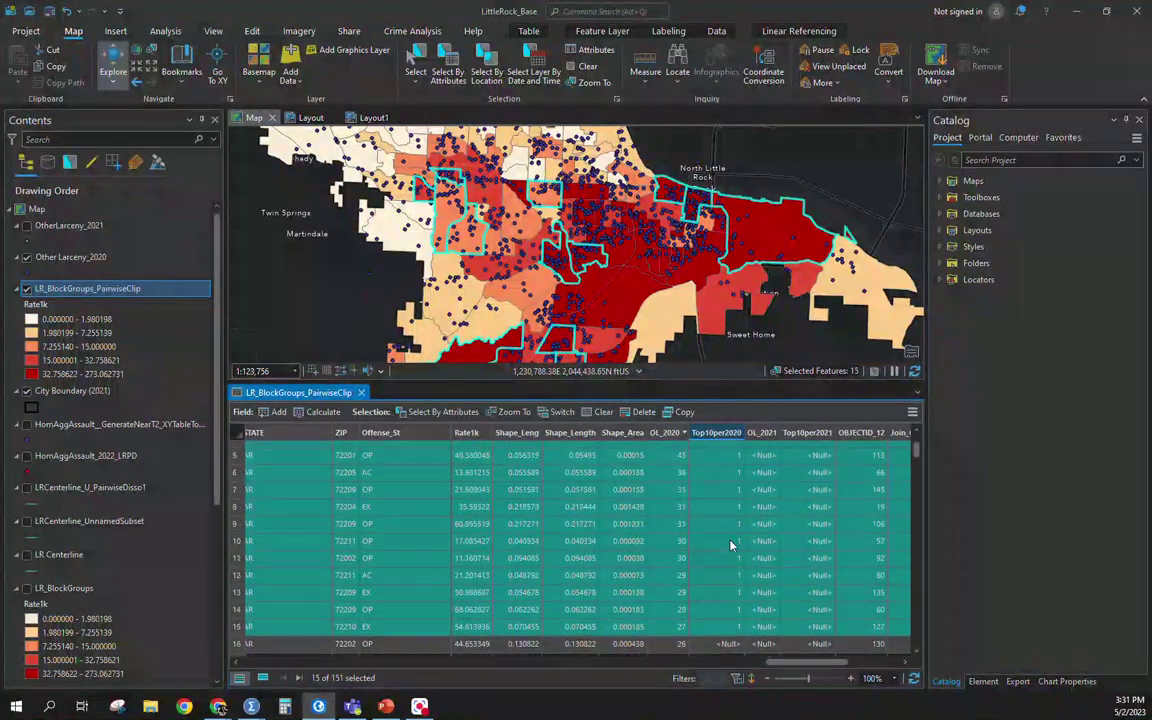
scroll(730, 543, "up", 2)
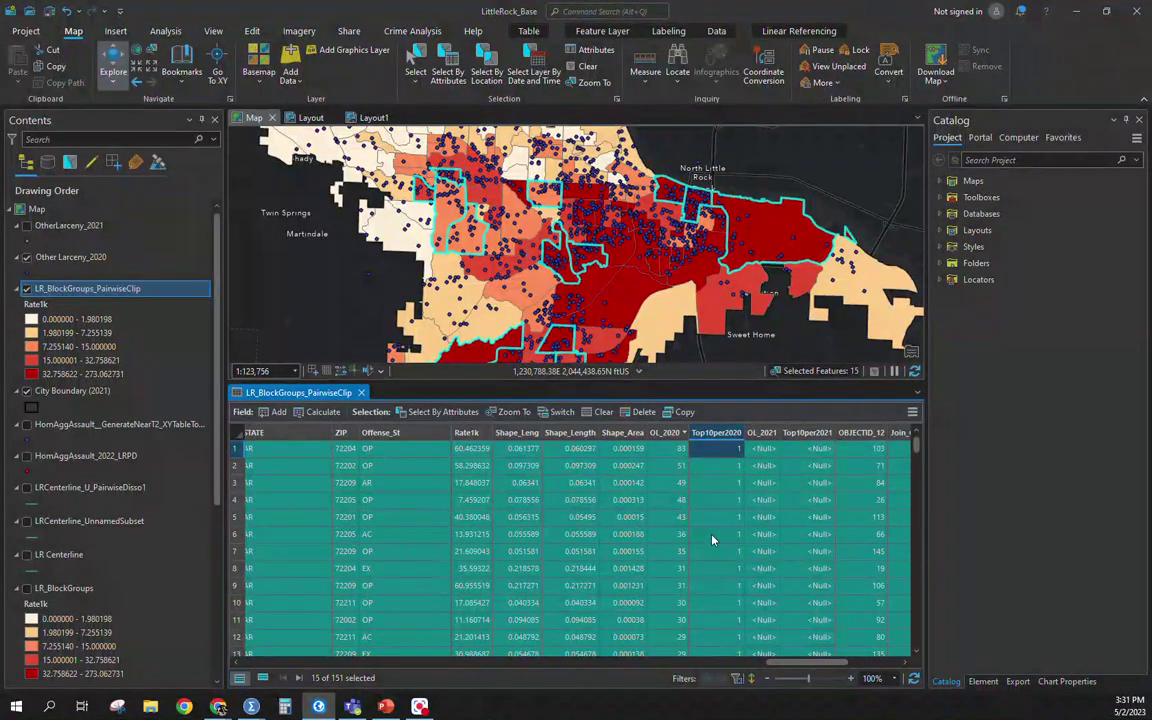
left_click(586, 66)
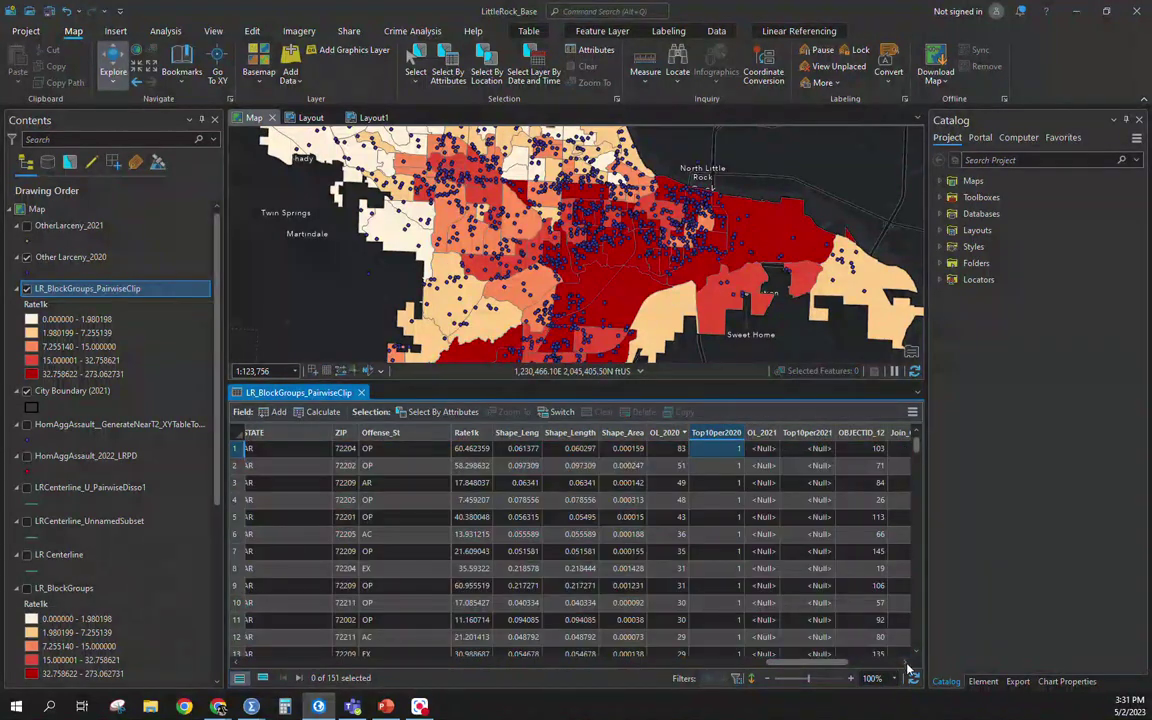
left_click(907, 663)
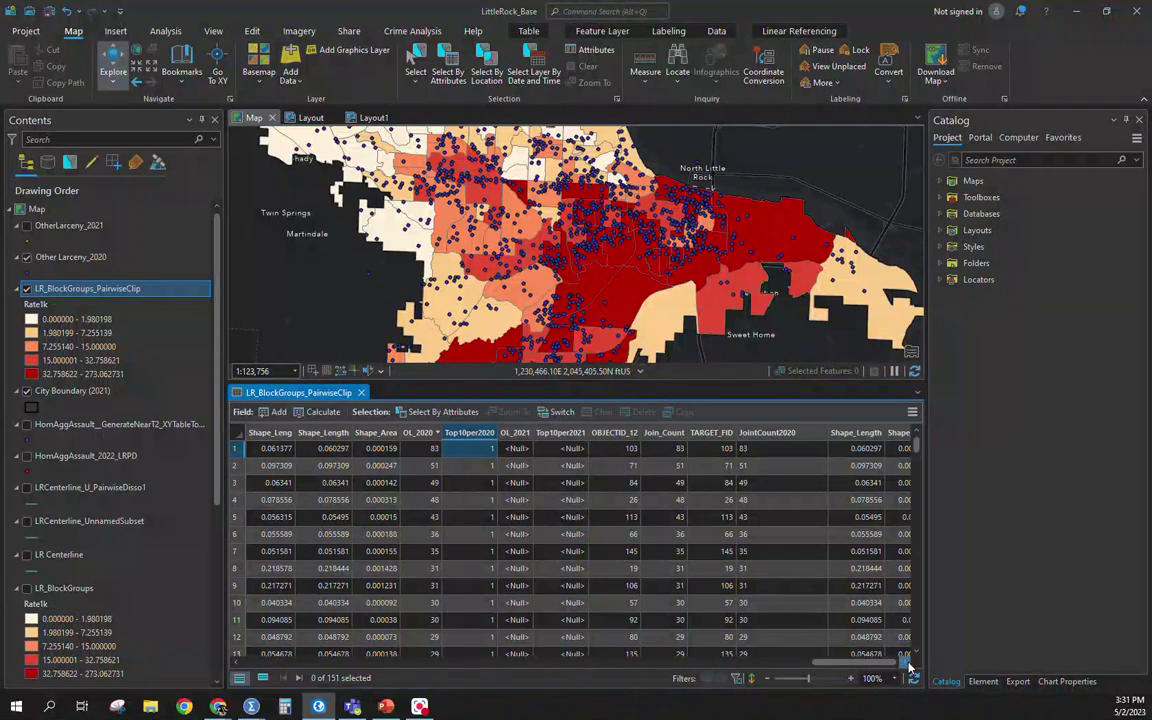
Turn off Other Larceny_2020 and turn on OtherLarceny_2021 in Contents
left_click(28, 258)
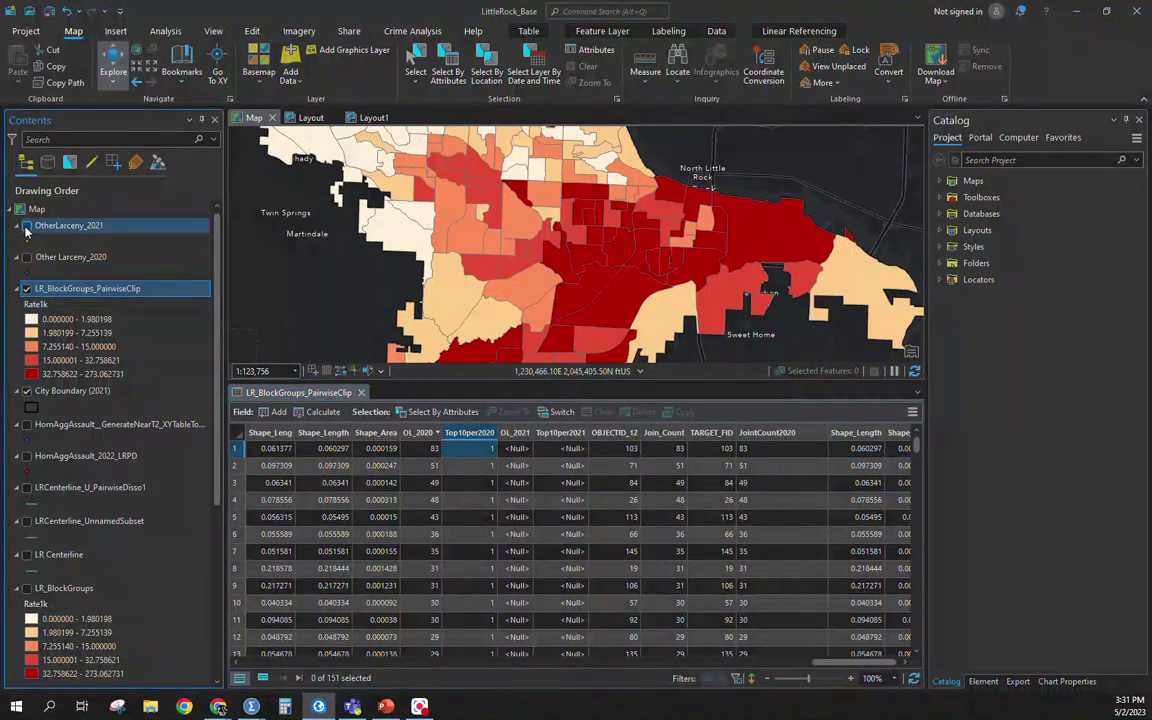
left_click(26, 226)
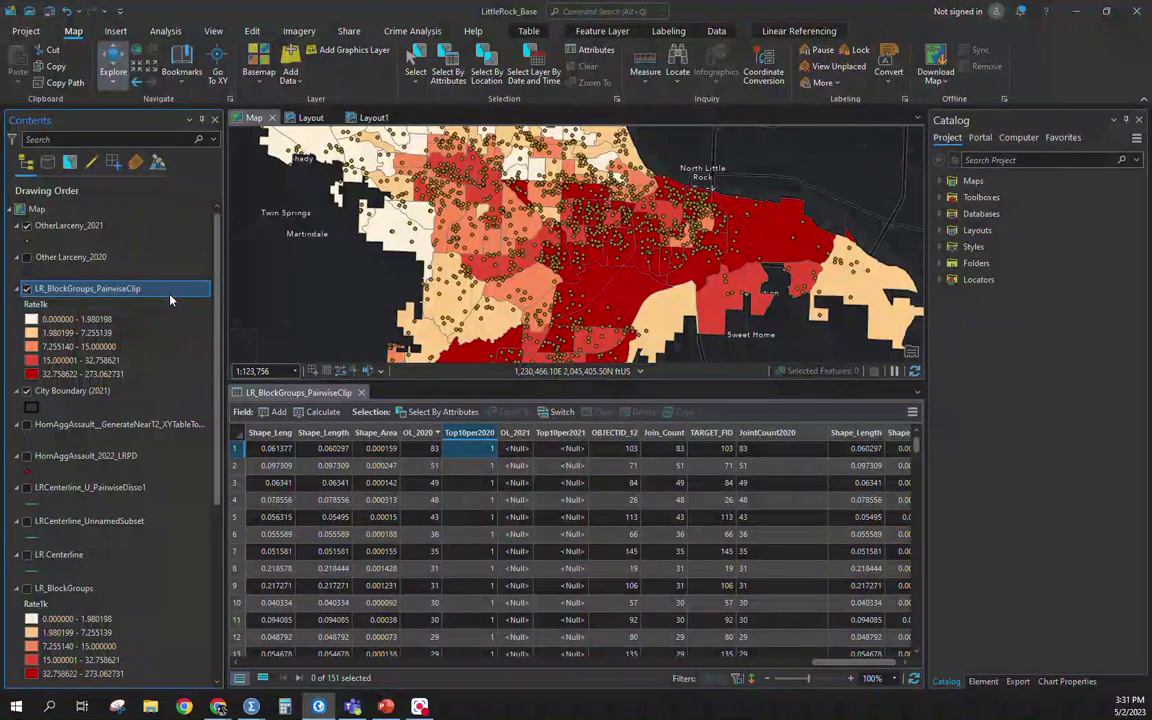
Start an Add Spatial Join on LR_BlockGroups_PairwiseClip with OtherLarceny_2021 as the join layer
right_click(118, 291)
mouse_move(193, 236)
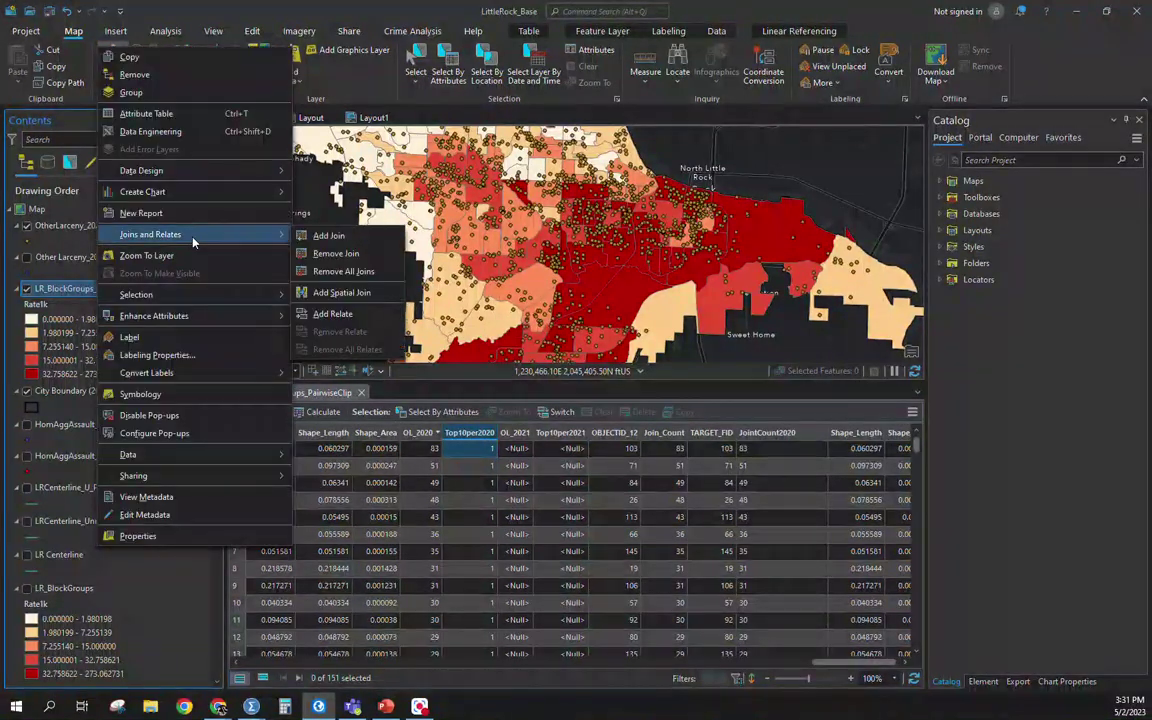
left_click(343, 293)
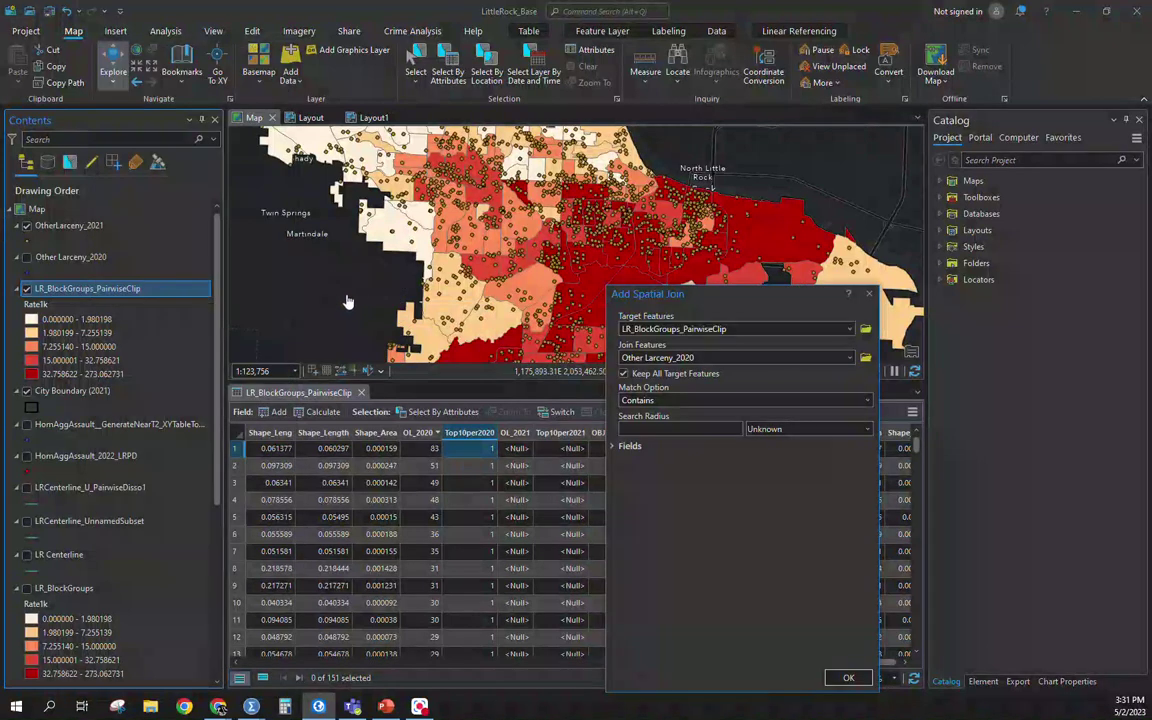
left_click(849, 357)
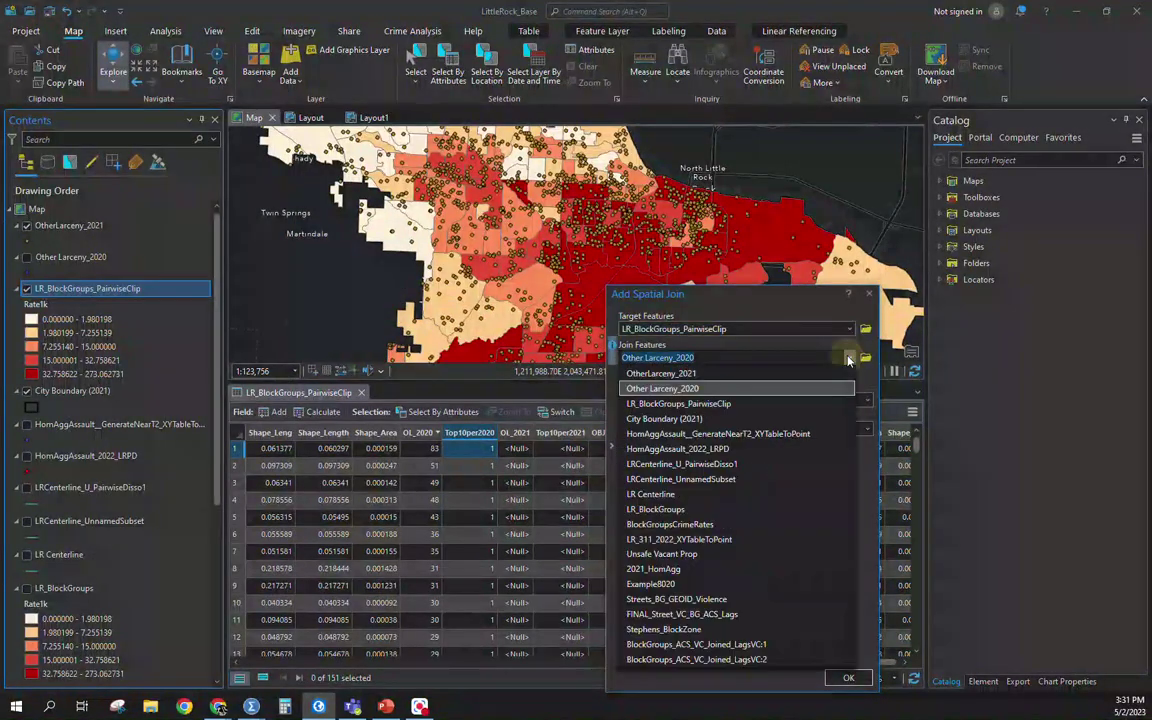
left_click(729, 374)
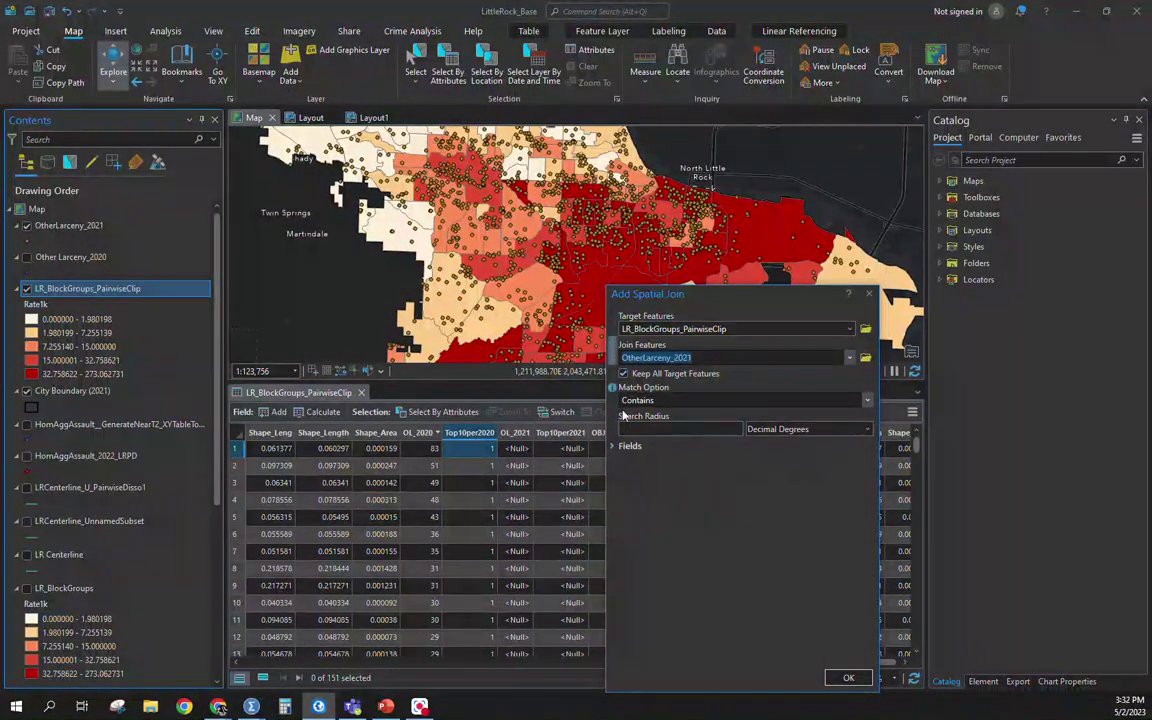
Trim the join's field map to keep only Year, then run the spatial join
left_click(617, 447)
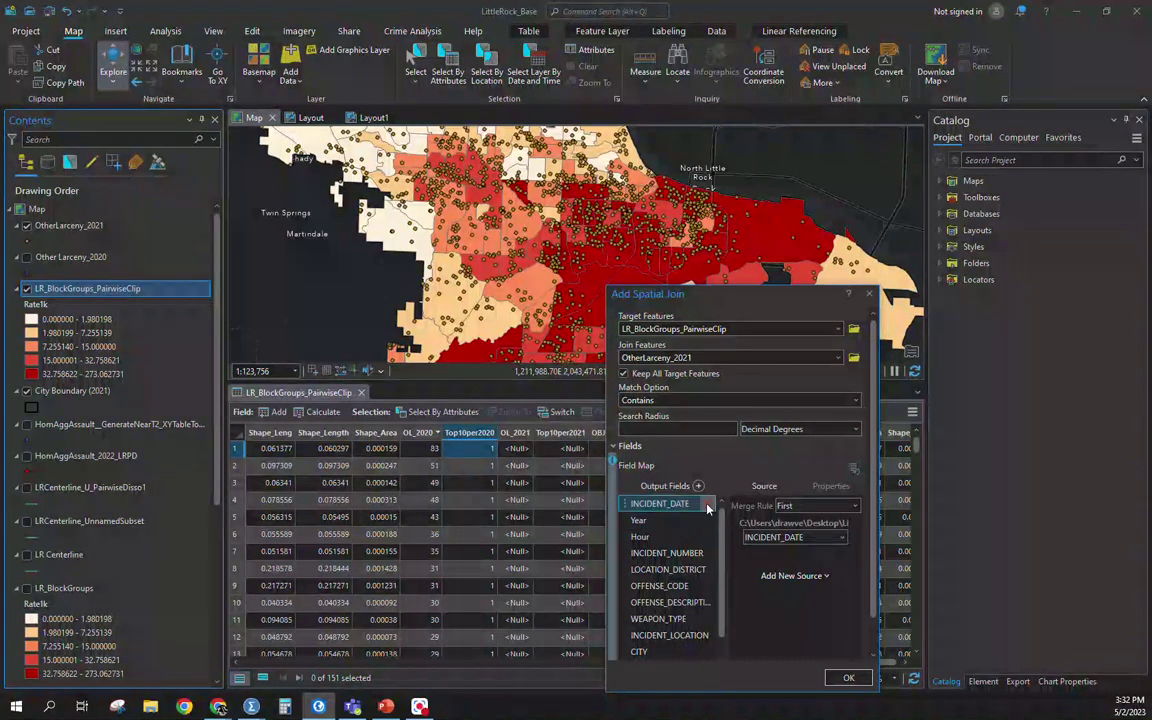
scroll(700, 500, "down", 1)
left_click(707, 486)
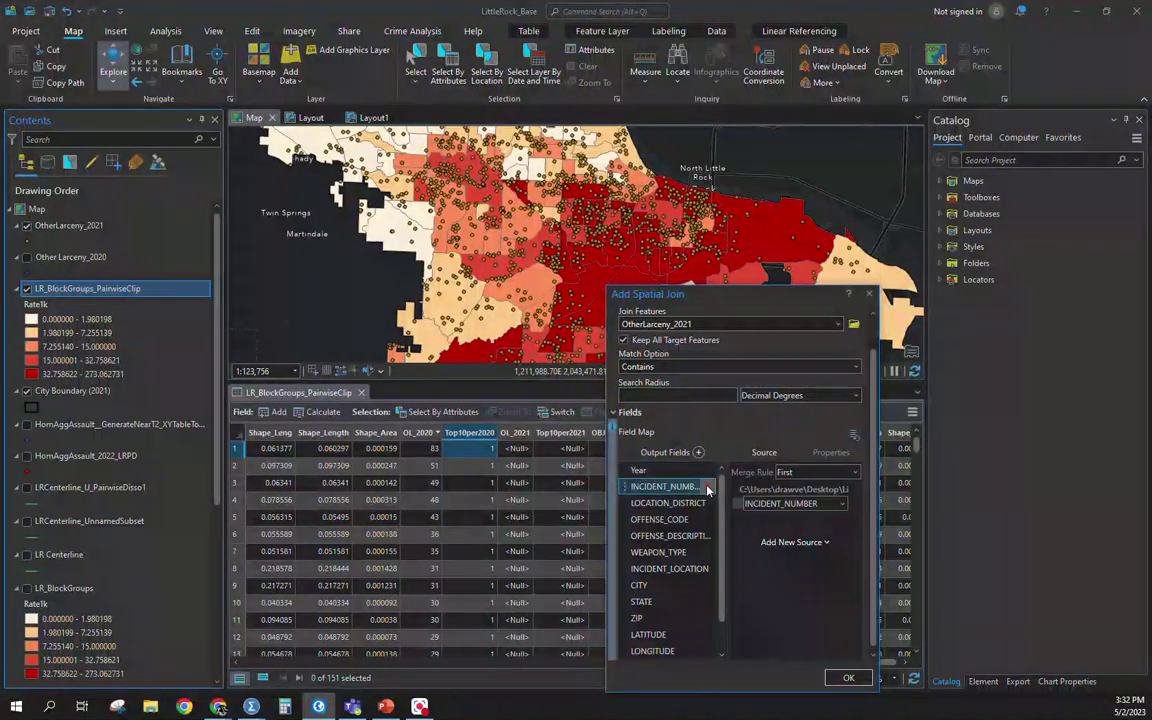
left_click(707, 487)
left_click(707, 488)
left_click(707, 487)
scroll(712, 488, "up", 1)
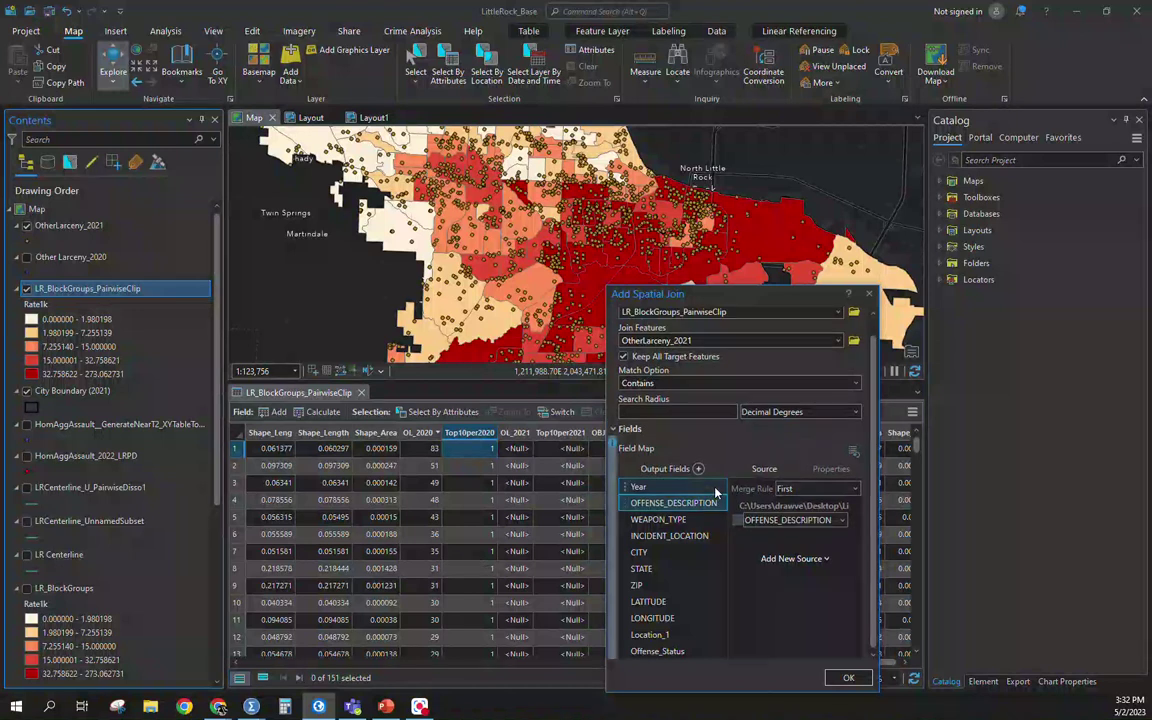
left_click(717, 487)
left_click(722, 504)
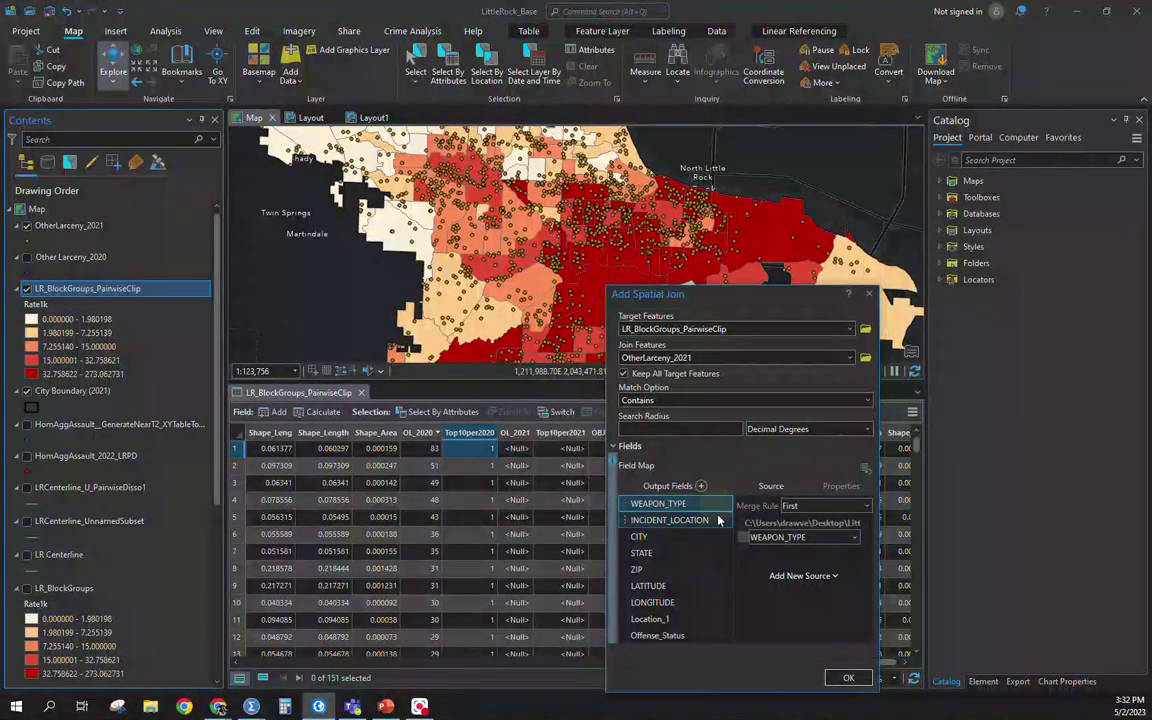
left_click(722, 521)
left_click(722, 521)
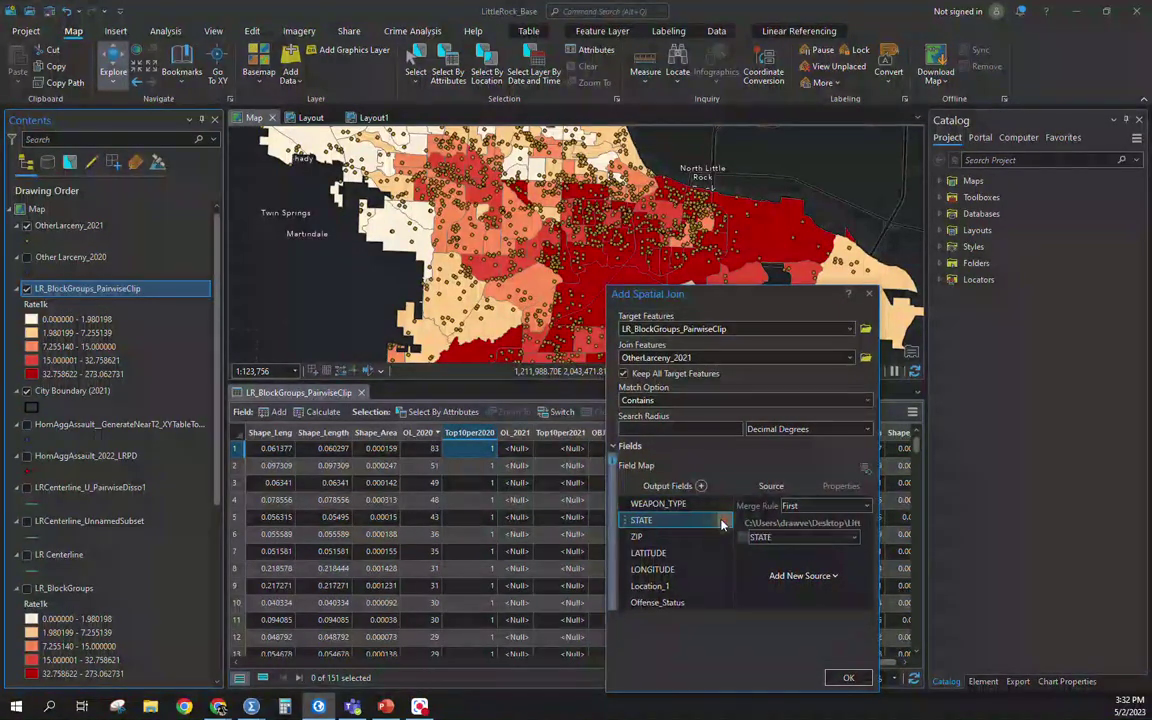
left_click(722, 521)
left_click(722, 521)
left_click(722, 521)
left_click(723, 521)
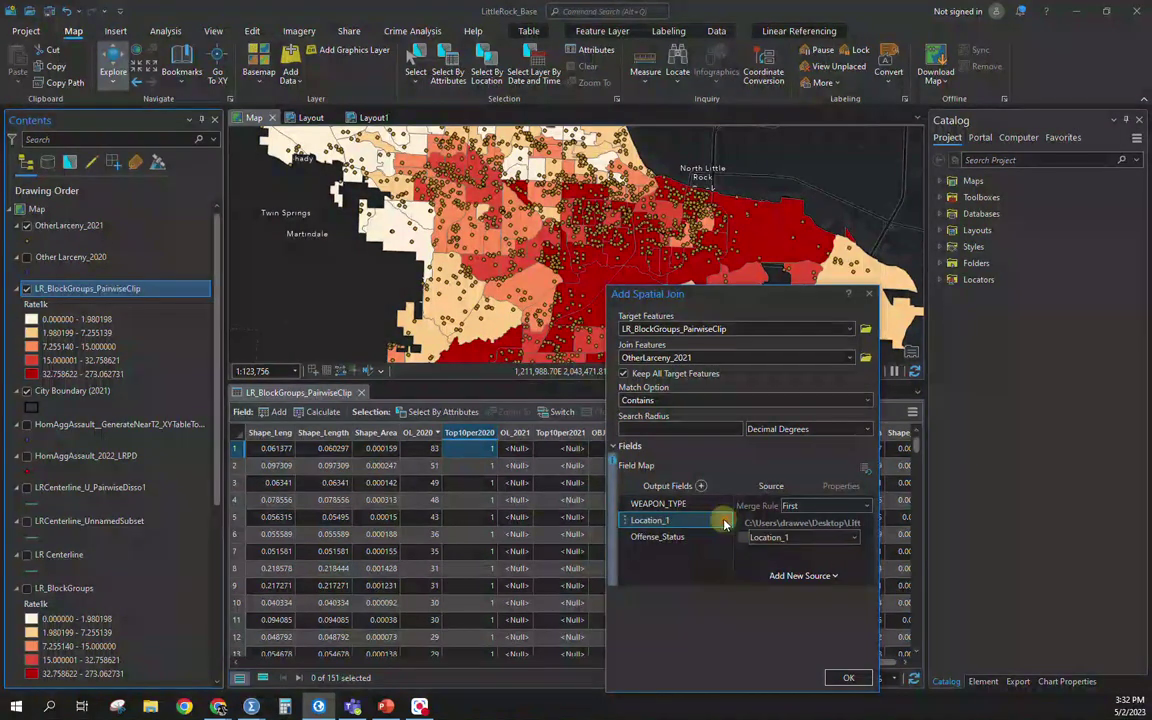
left_click(723, 521)
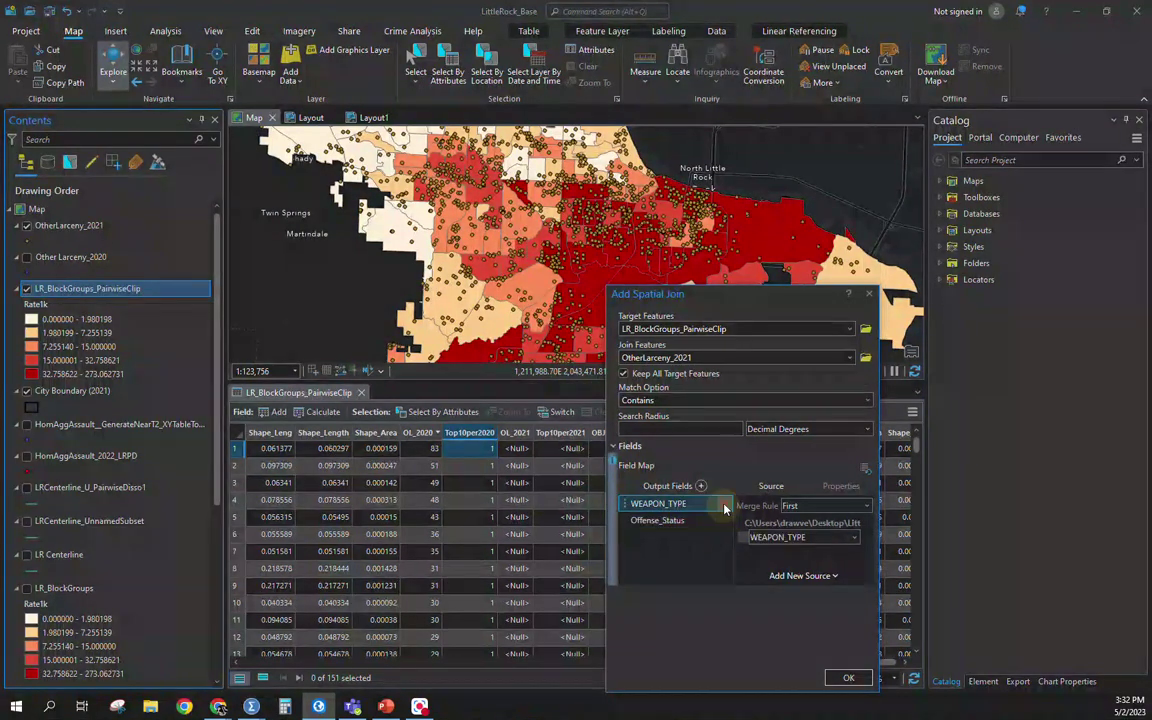
left_click(724, 504)
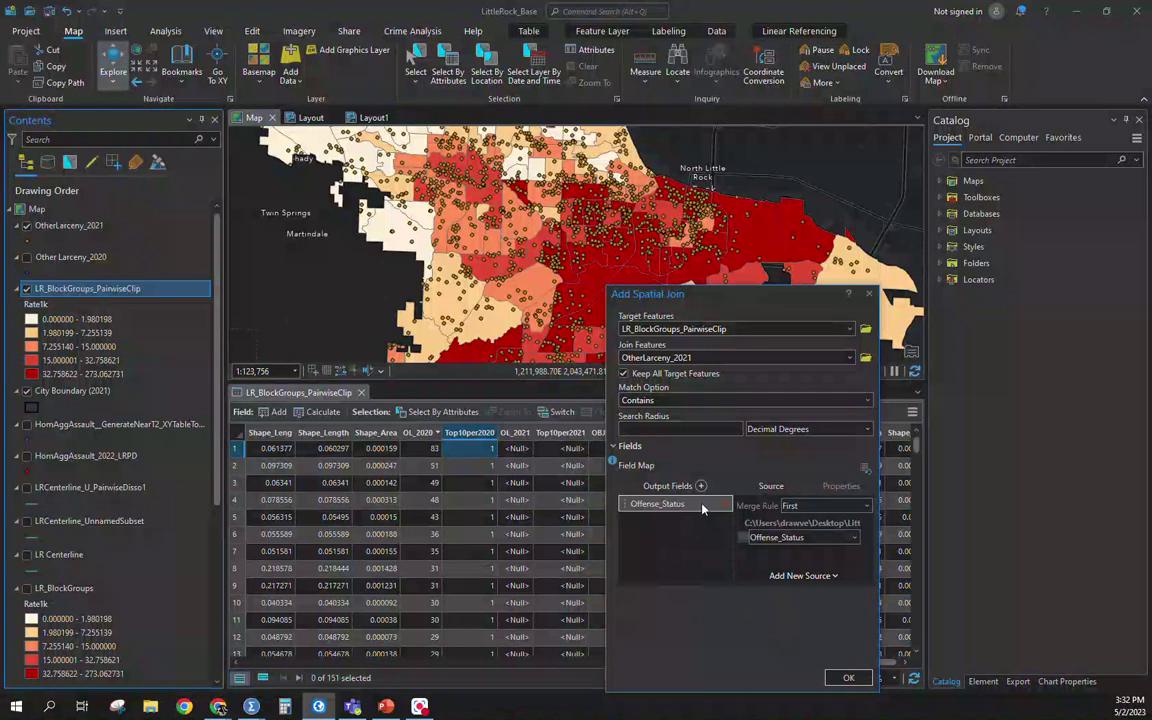
left_click(722, 510)
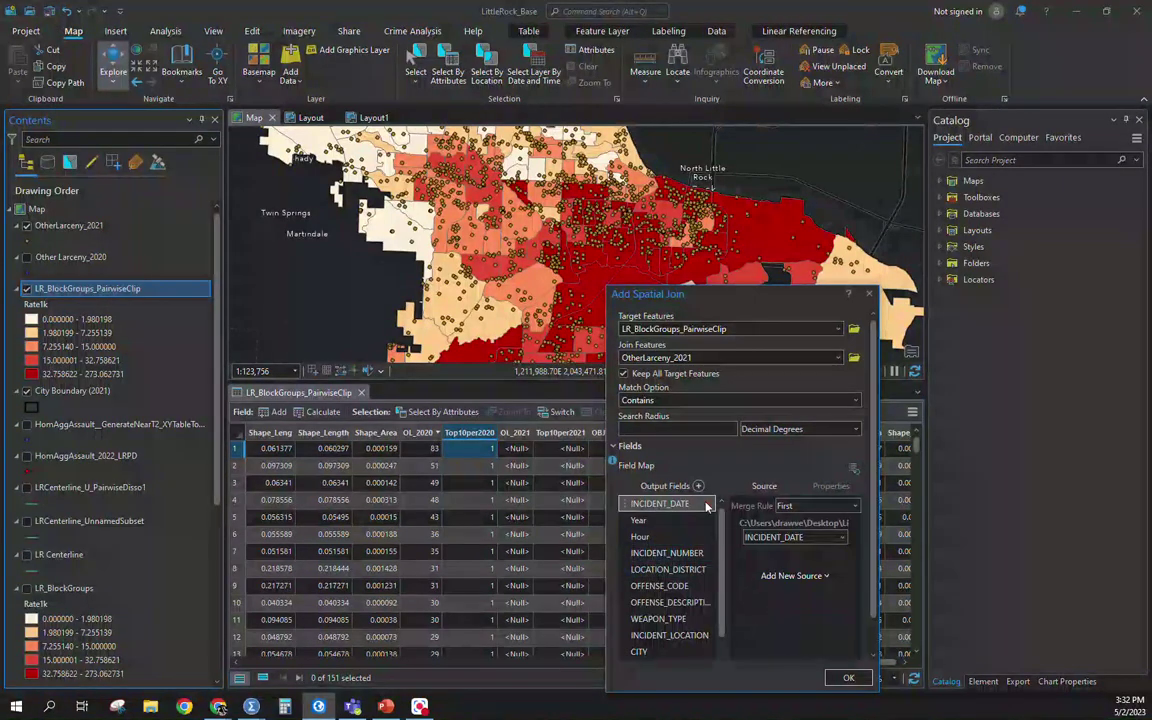
left_click(718, 504)
left_click(718, 504)
left_click(718, 504)
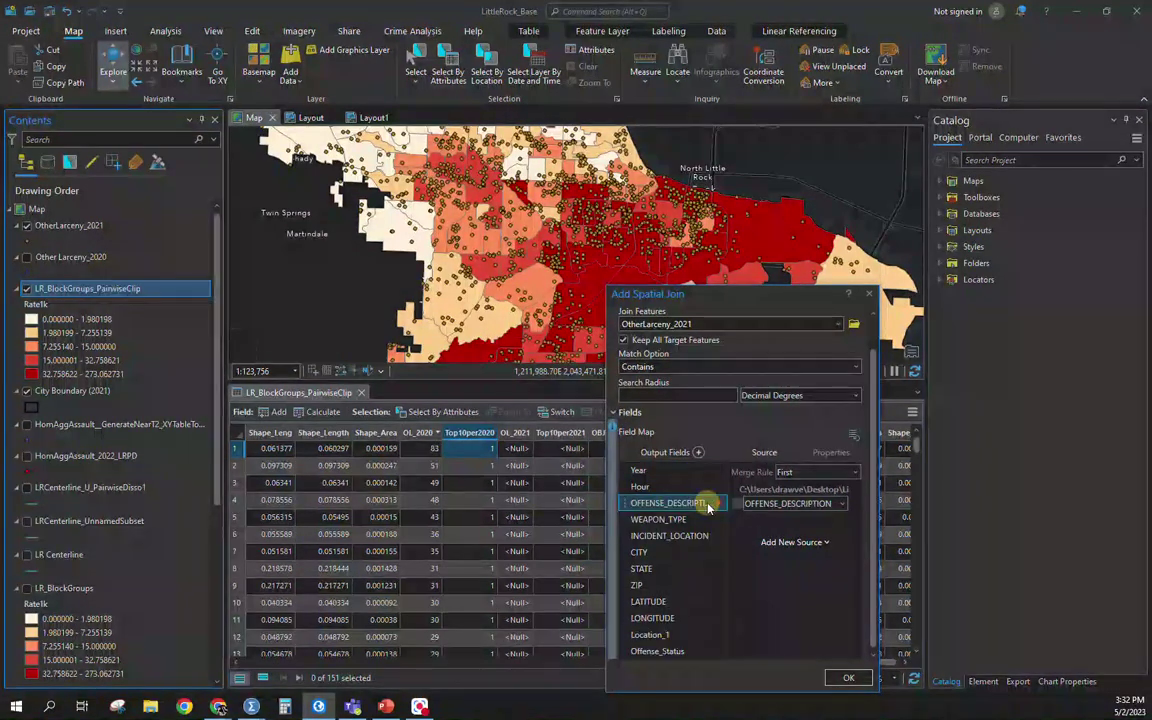
left_click(718, 504)
left_click(724, 520)
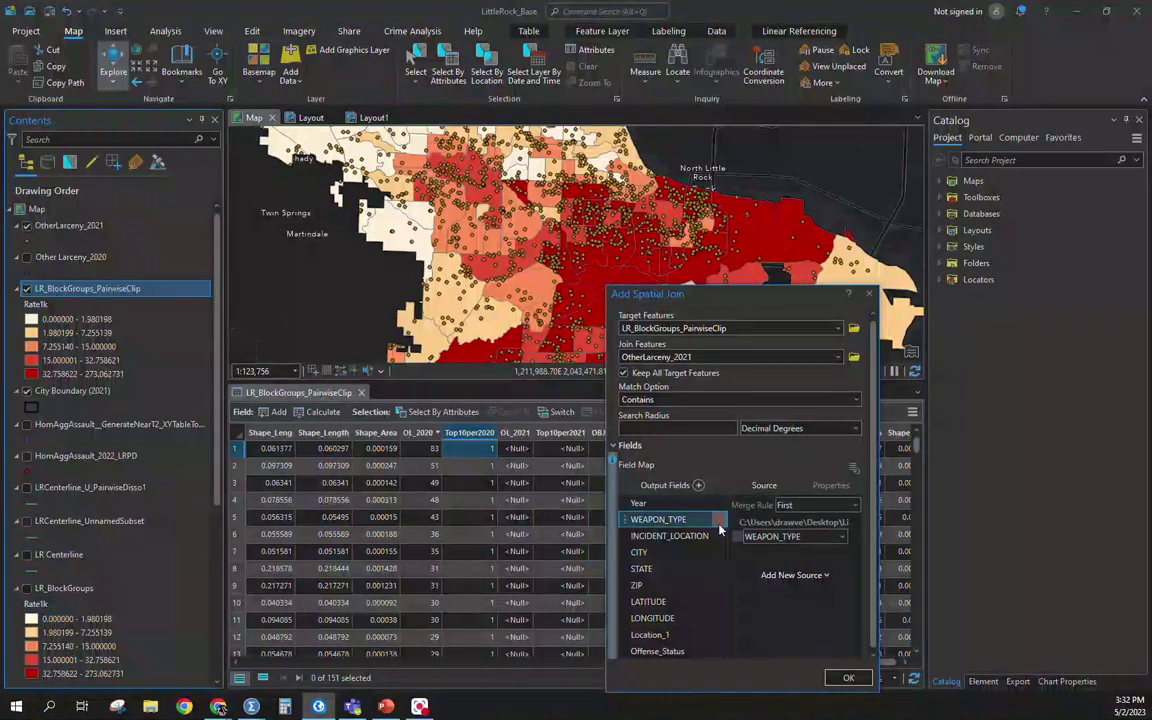
left_click(725, 520)
left_click(725, 520)
left_click(725, 520)
left_click(725, 520)
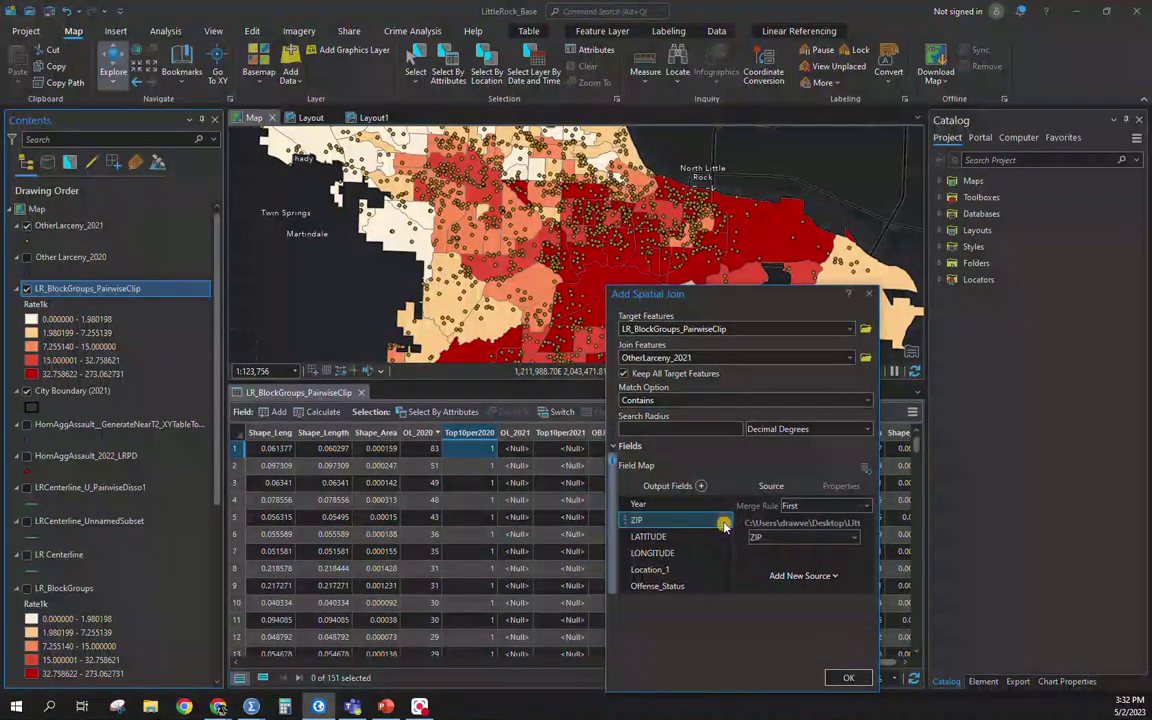
left_click(725, 520)
left_click(725, 520)
left_click(725, 520)
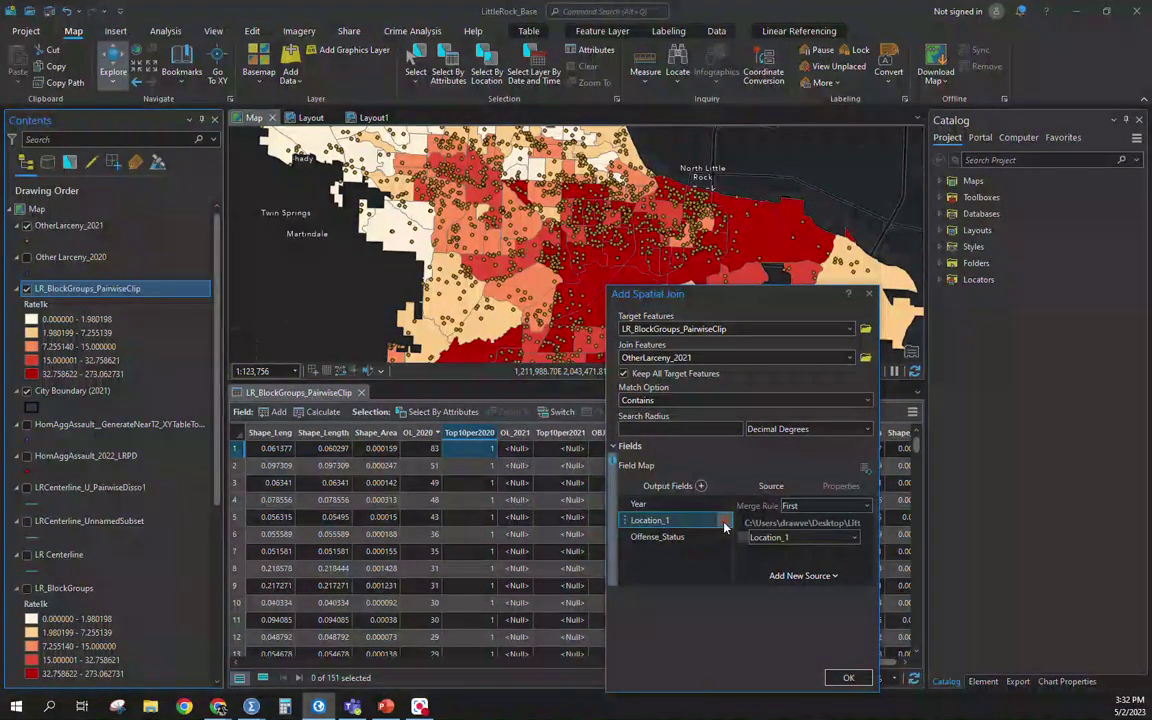
left_click(725, 520)
left_click(725, 521)
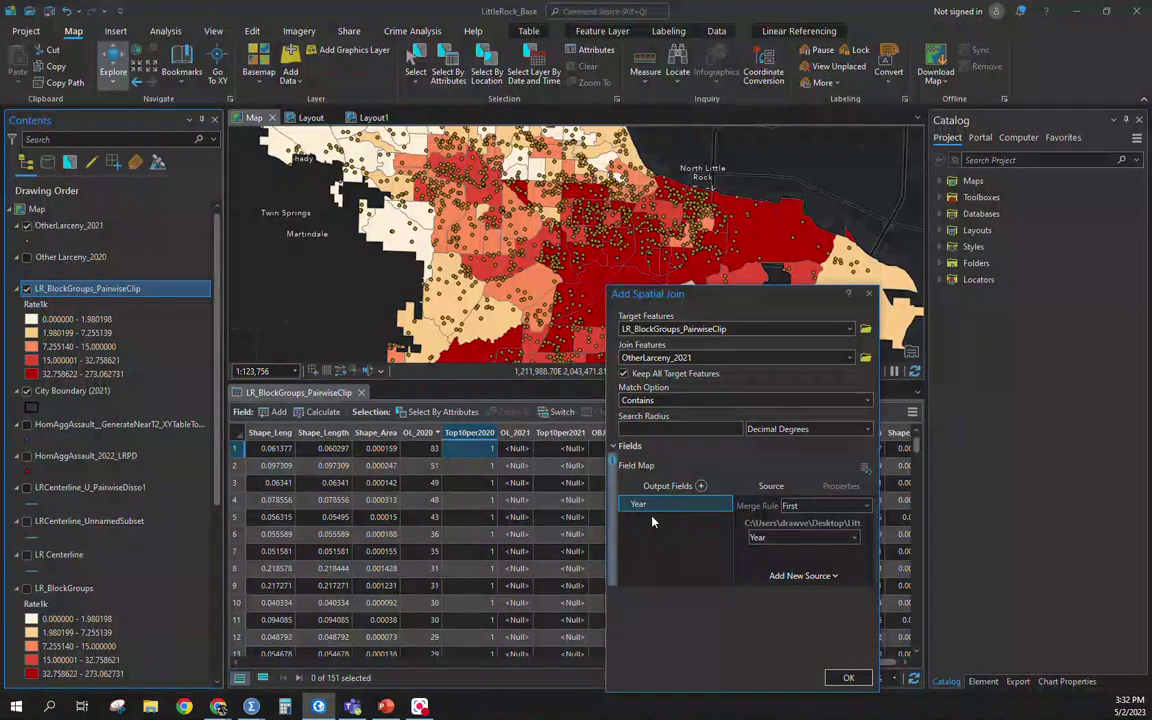
left_click(848, 677)
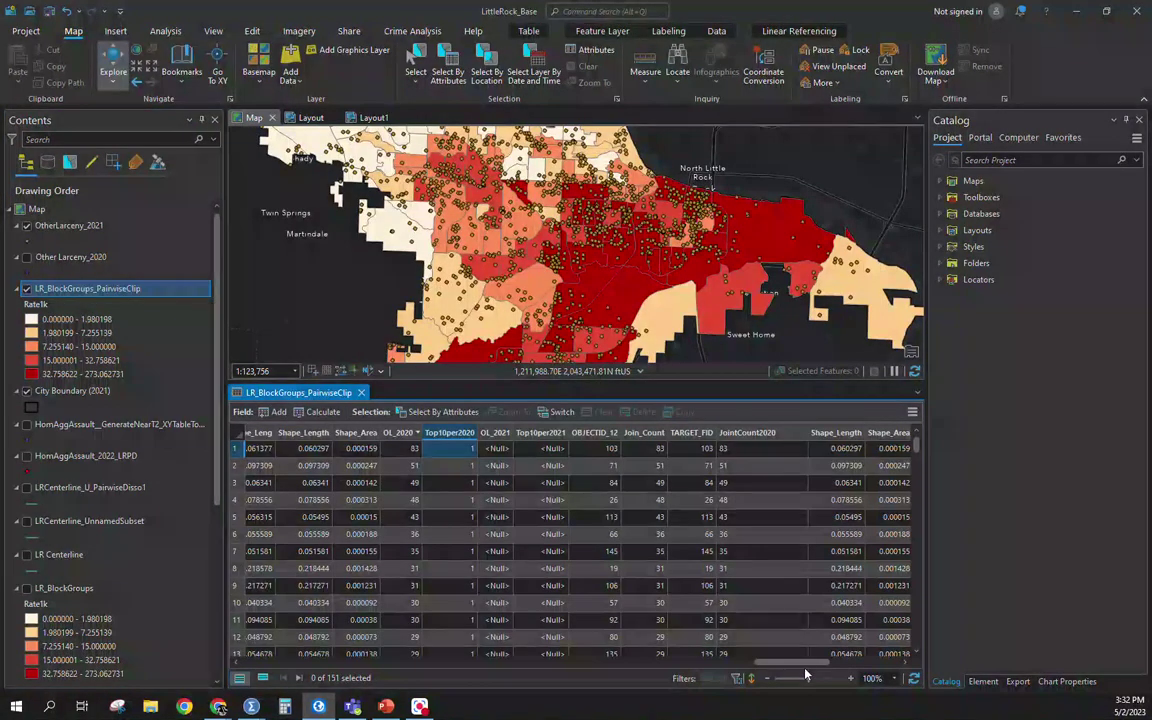
Scroll the block-group attribute table over to the empty OL_2021 column
left_click_drag(814, 662, 901, 664)
scroll(845, 607, "up", 1)
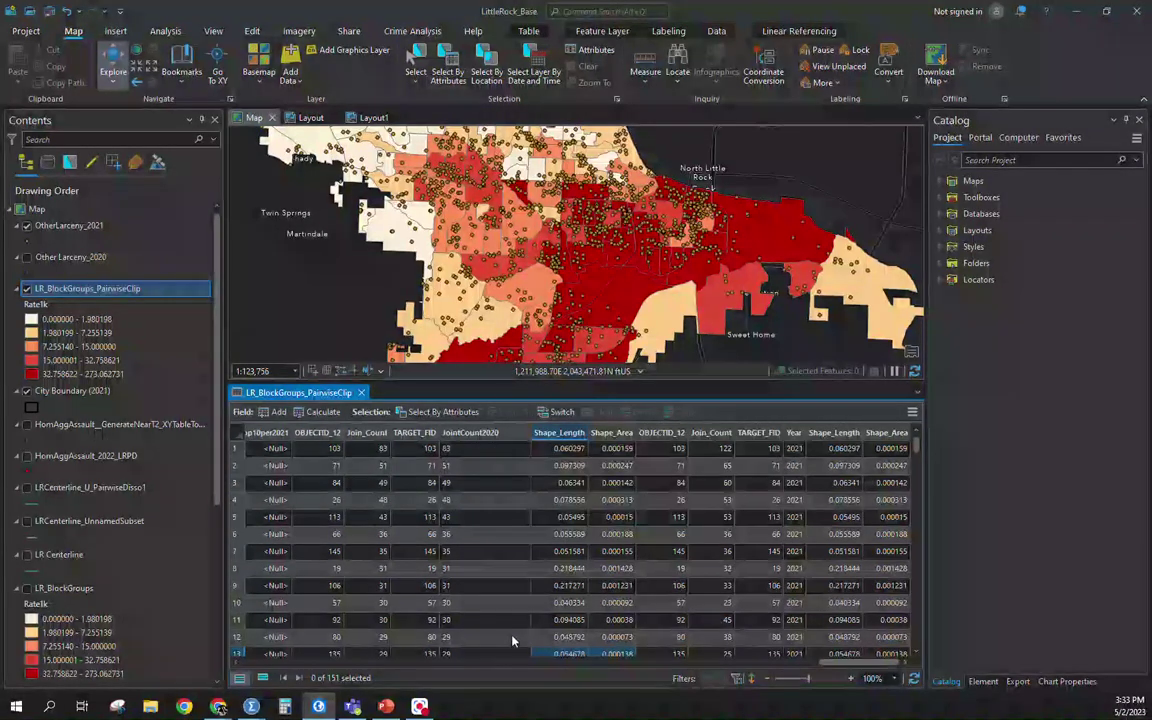
scroll(843, 665, "left", 3)
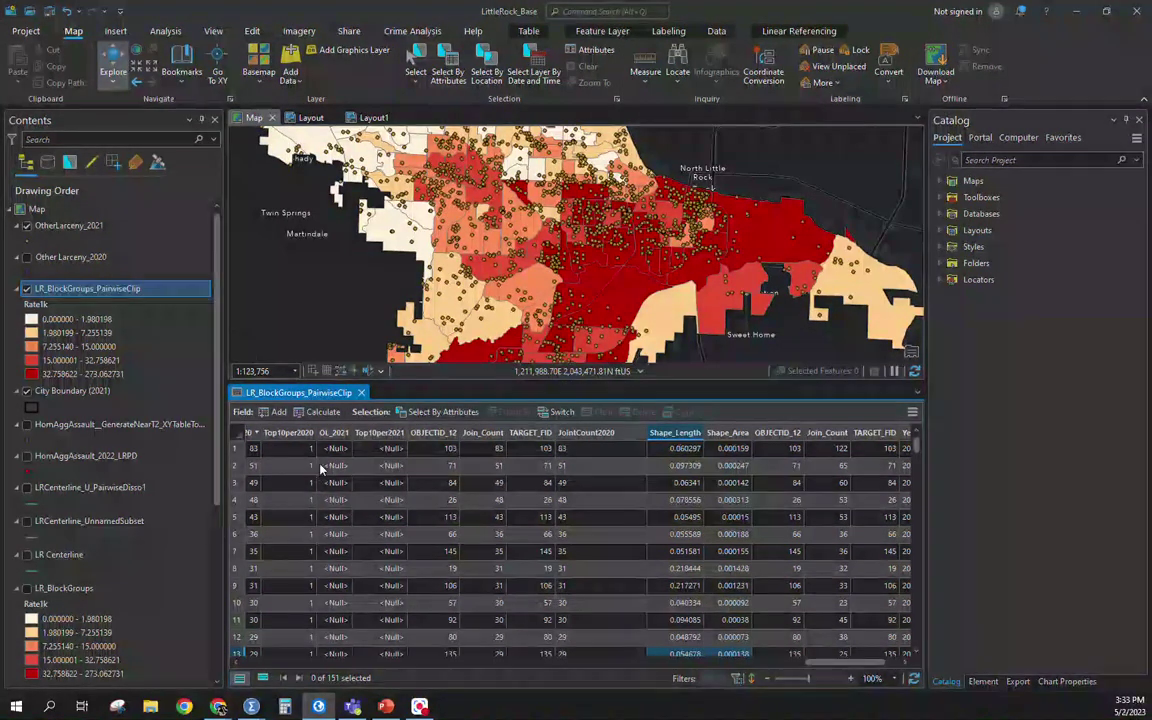
Calculate OL_2021 as Join_Count so each block group gets its 2021 larceny count
right_click(343, 437)
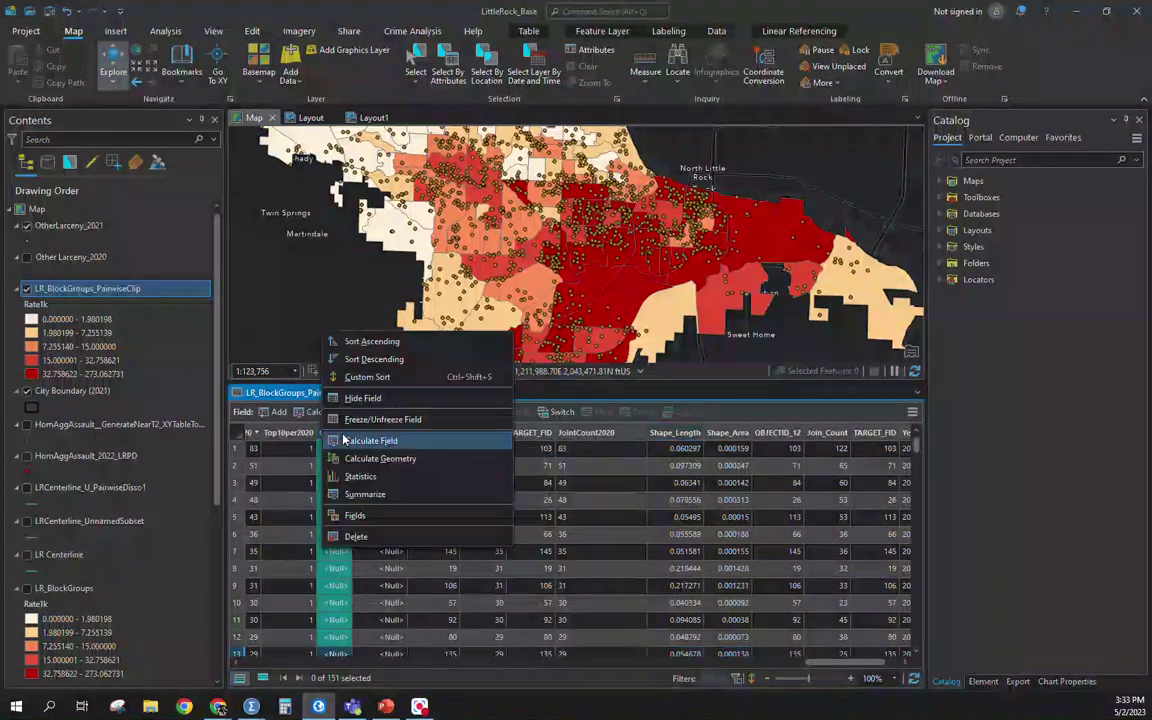
left_click(375, 446)
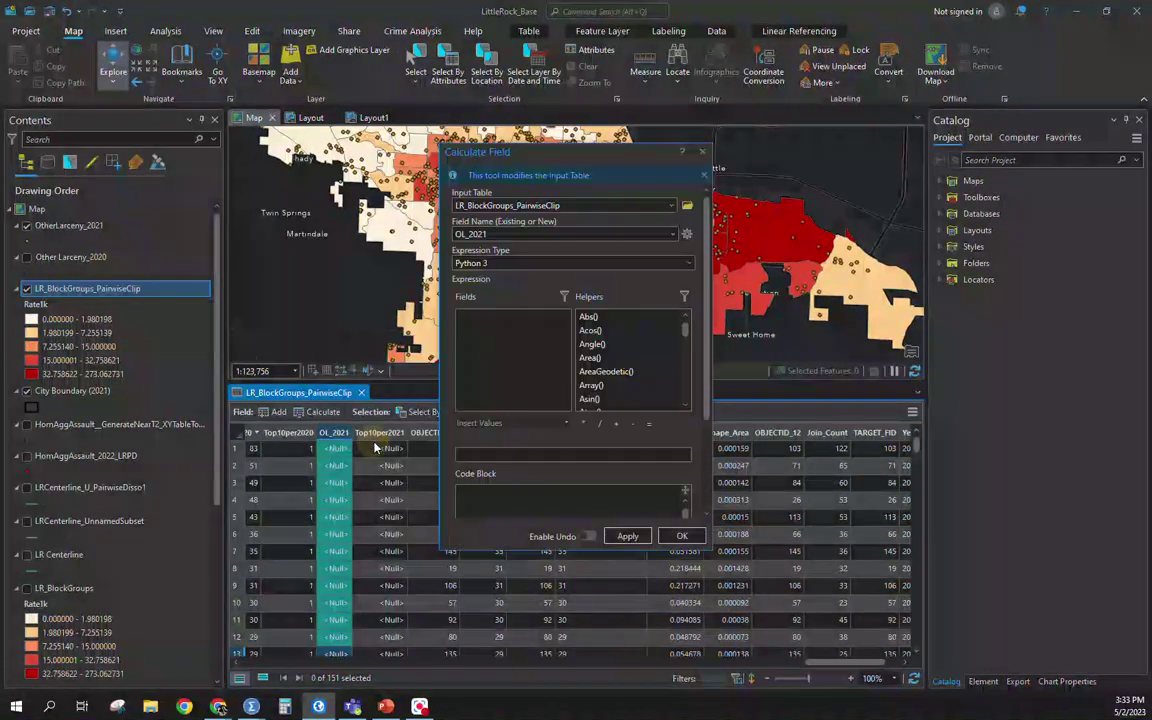
scroll(515, 380, "down", 5)
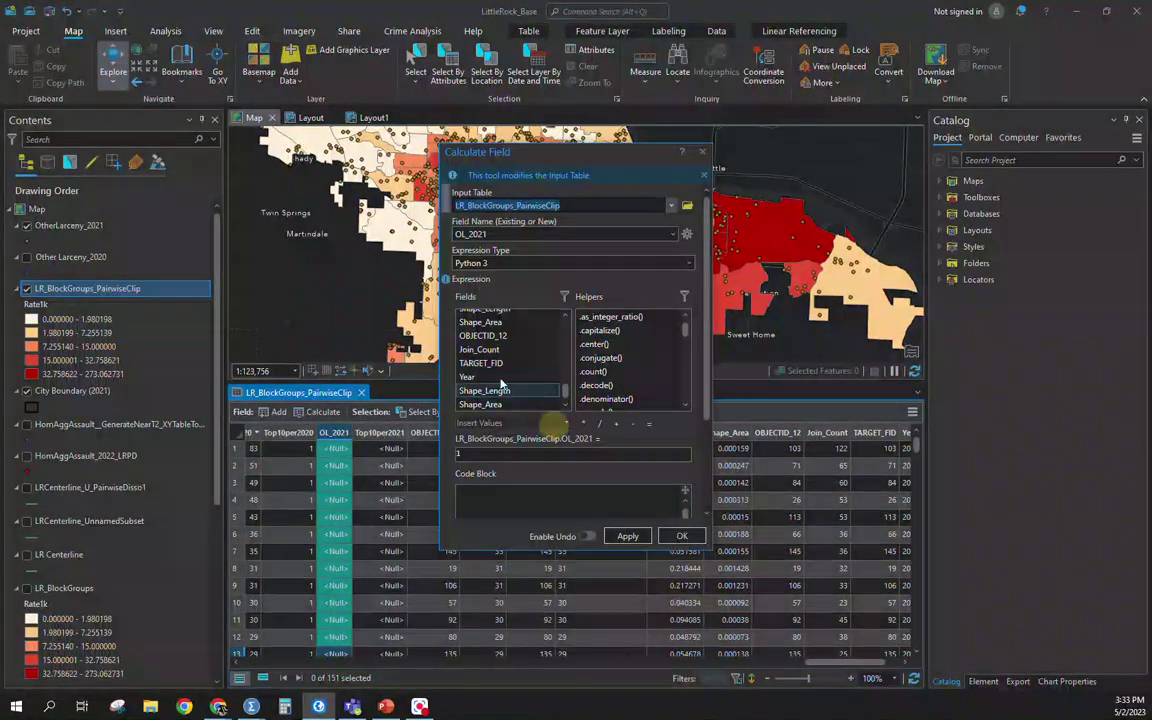
left_click(470, 456)
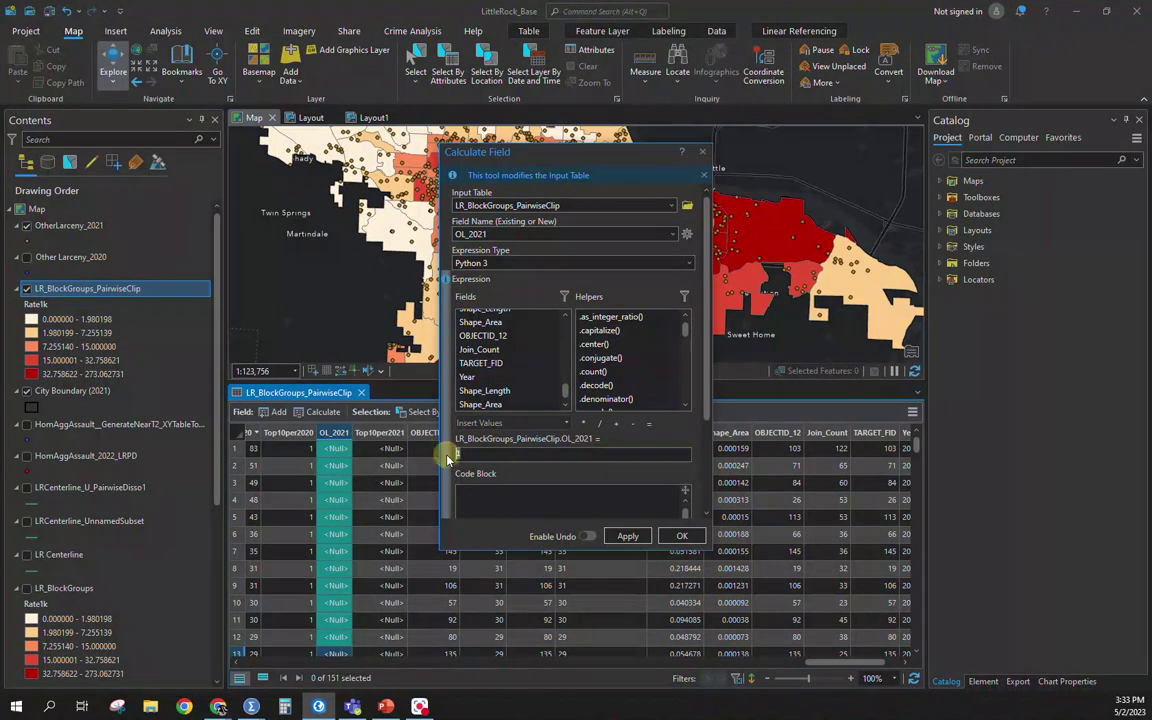
double_click(490, 349)
left_click(627, 537)
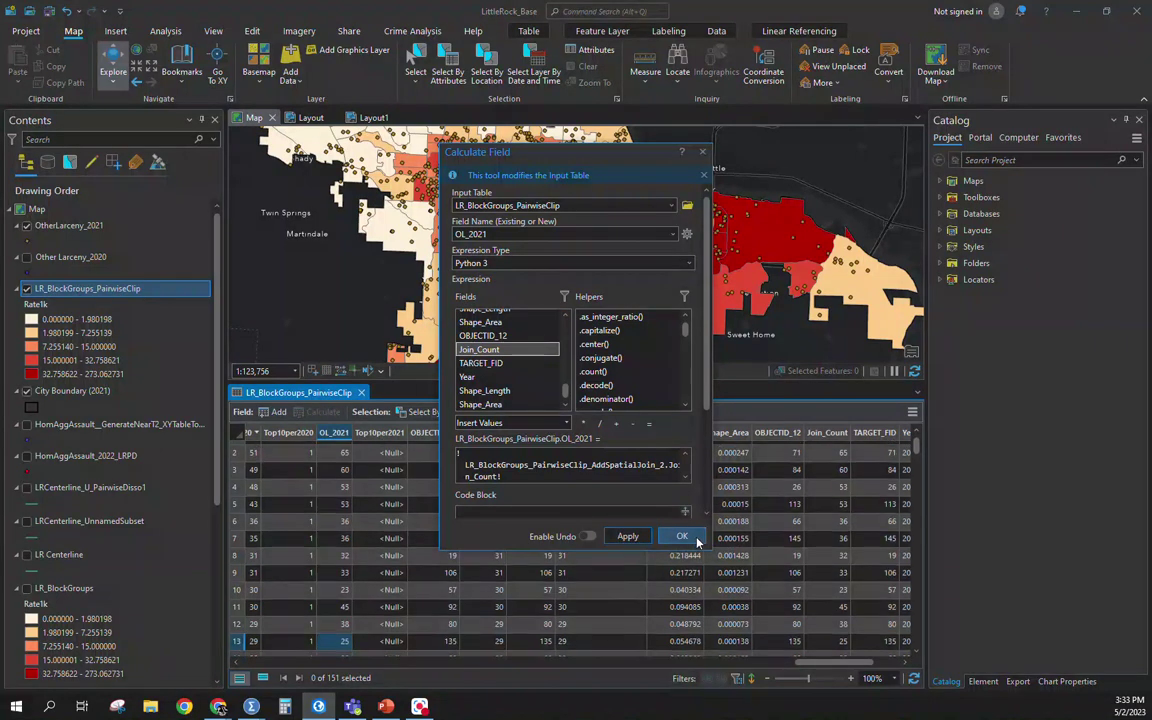
left_click(682, 536)
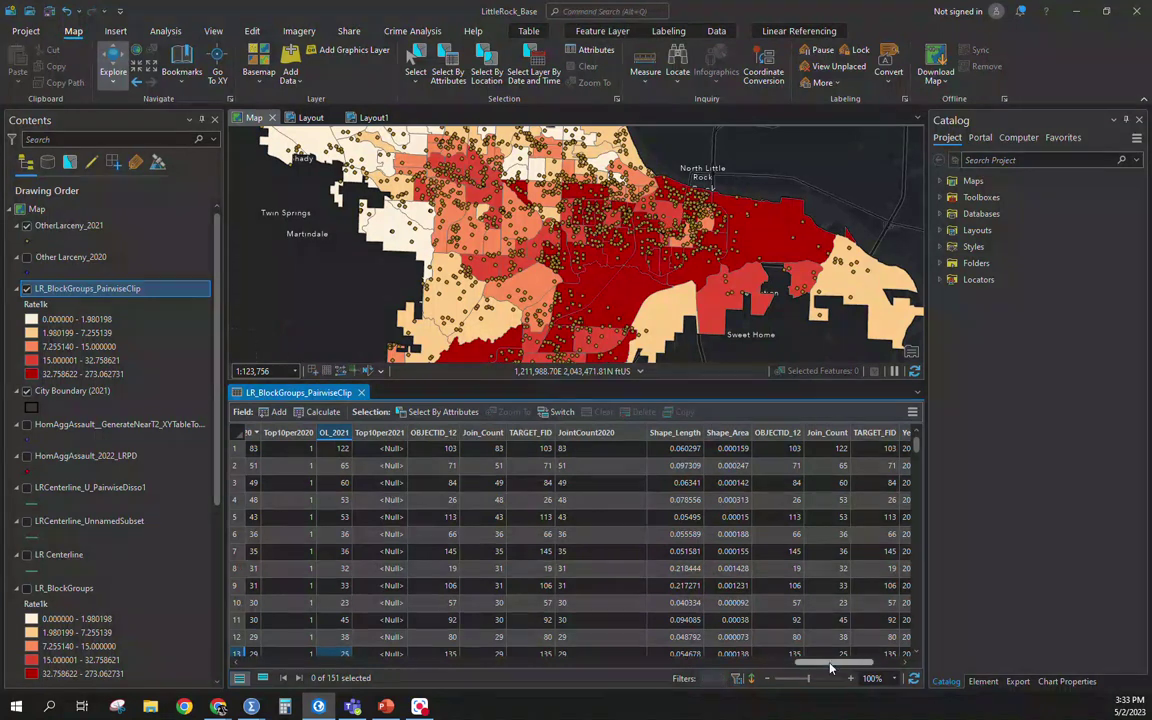
scroll(750, 600, "left", 5)
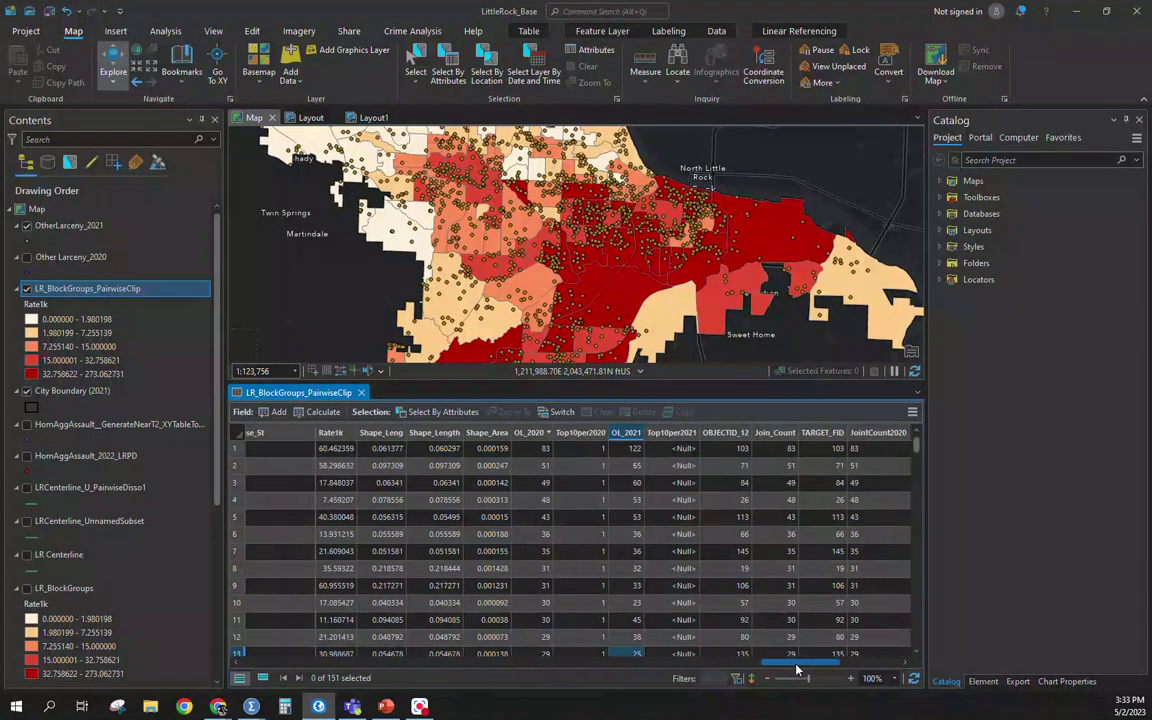
Sort block groups by OL_2021 descending and select the top 15 rows
right_click(632, 441)
left_click(600, 325)
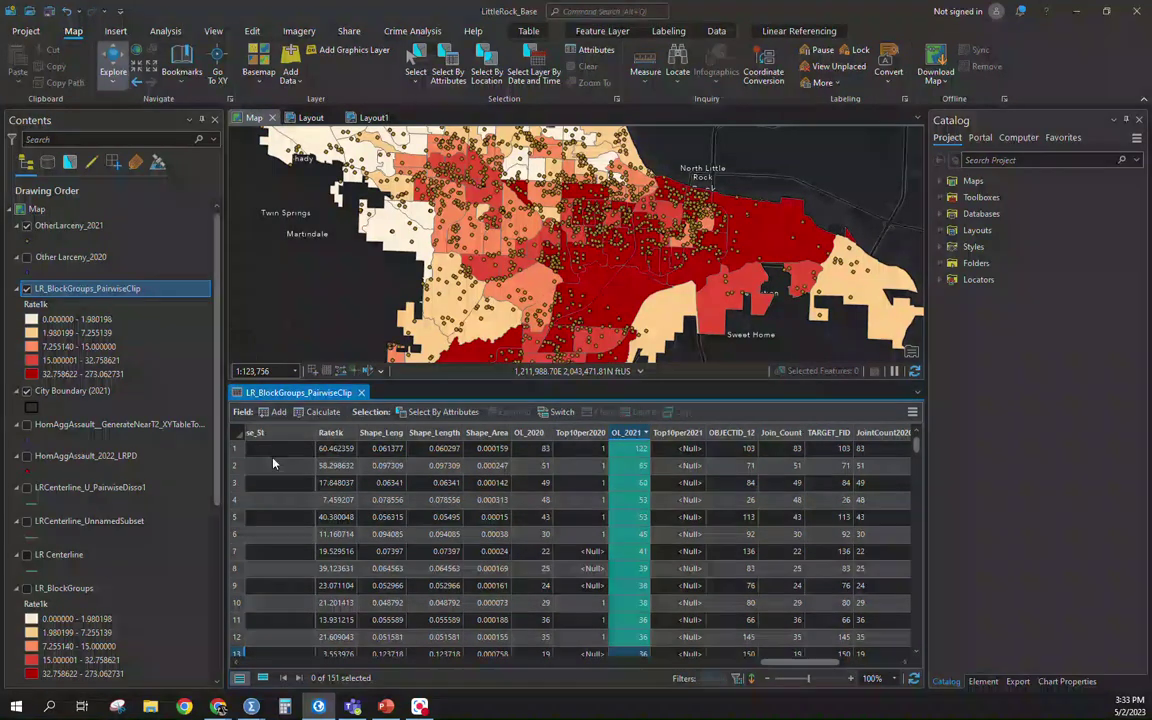
left_click_drag(236, 448, 239, 617)
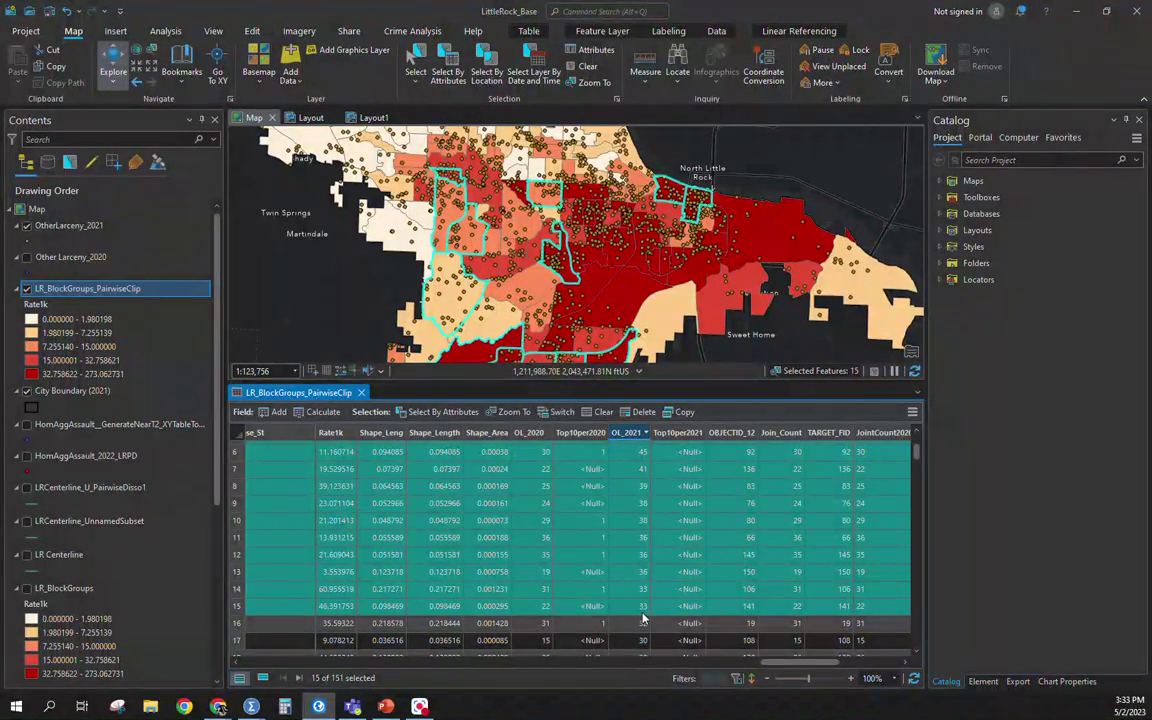
scroll(643, 612, "up", 2)
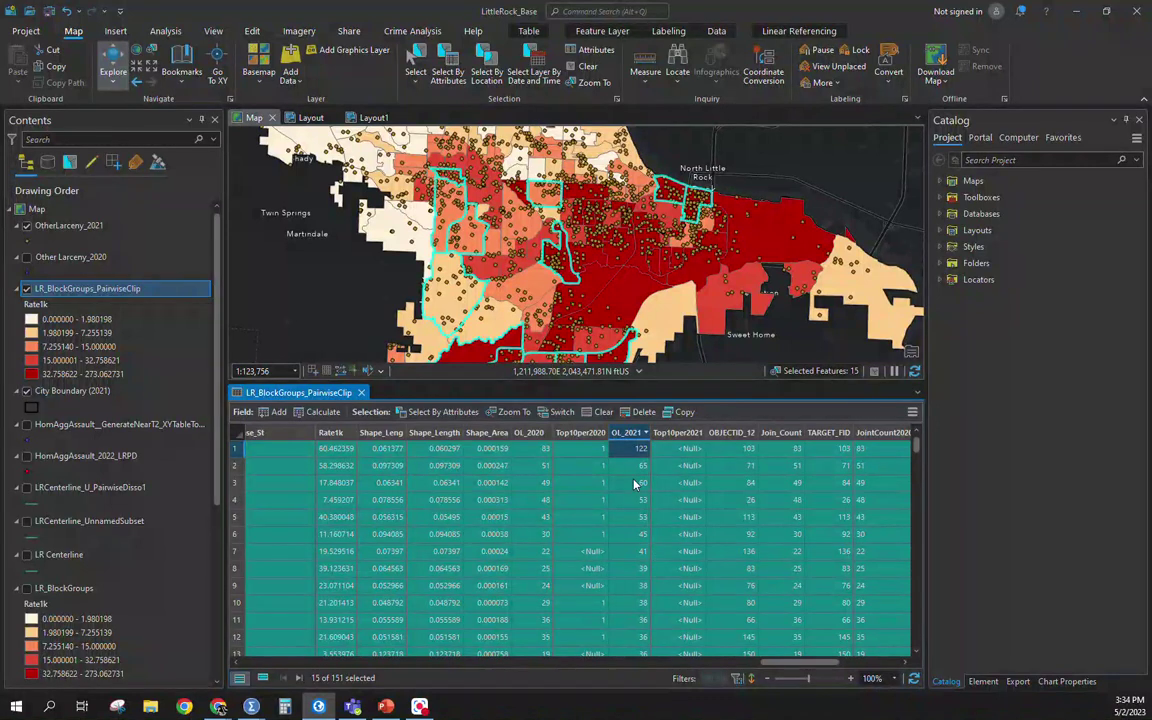
Set Top10per2021 to 1 for the selected block groups
right_click(630, 432)
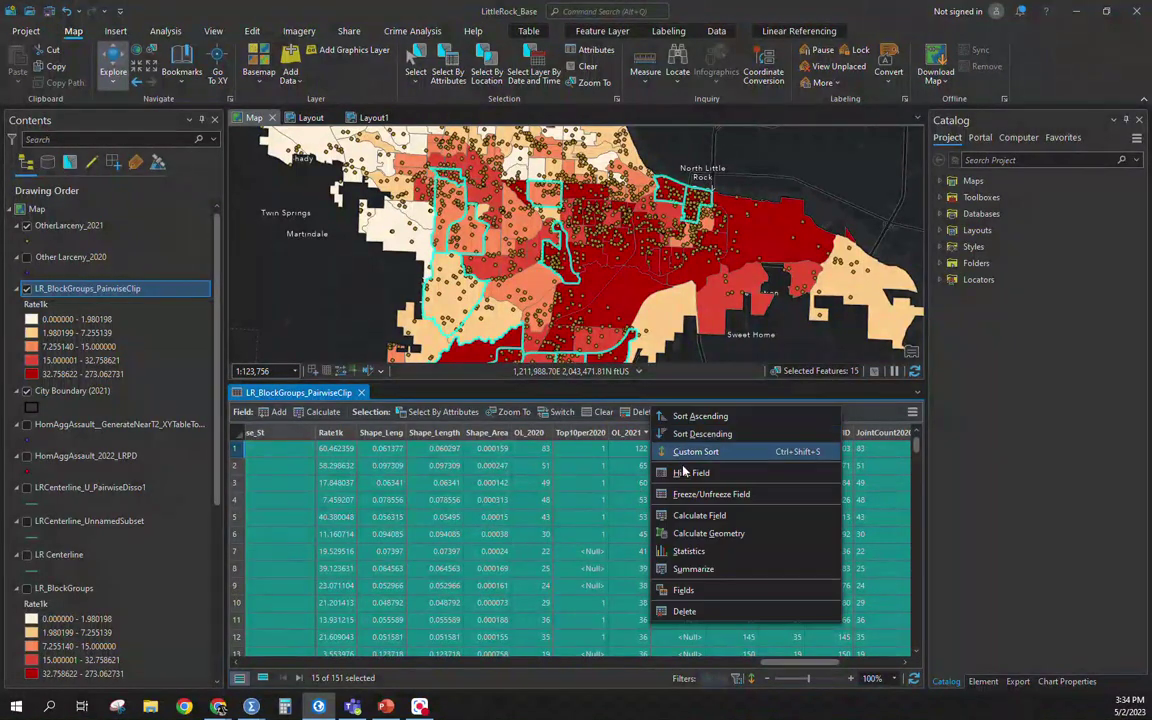
left_click(699, 515)
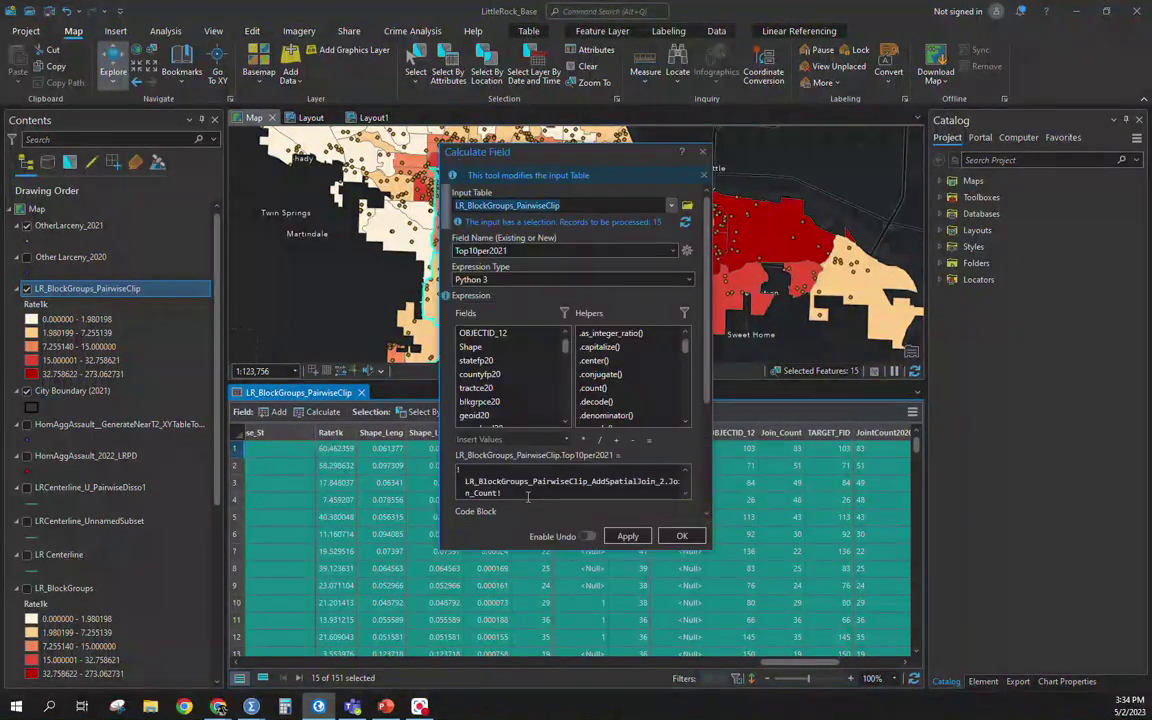
key("ctrl+a")
key("Delete")
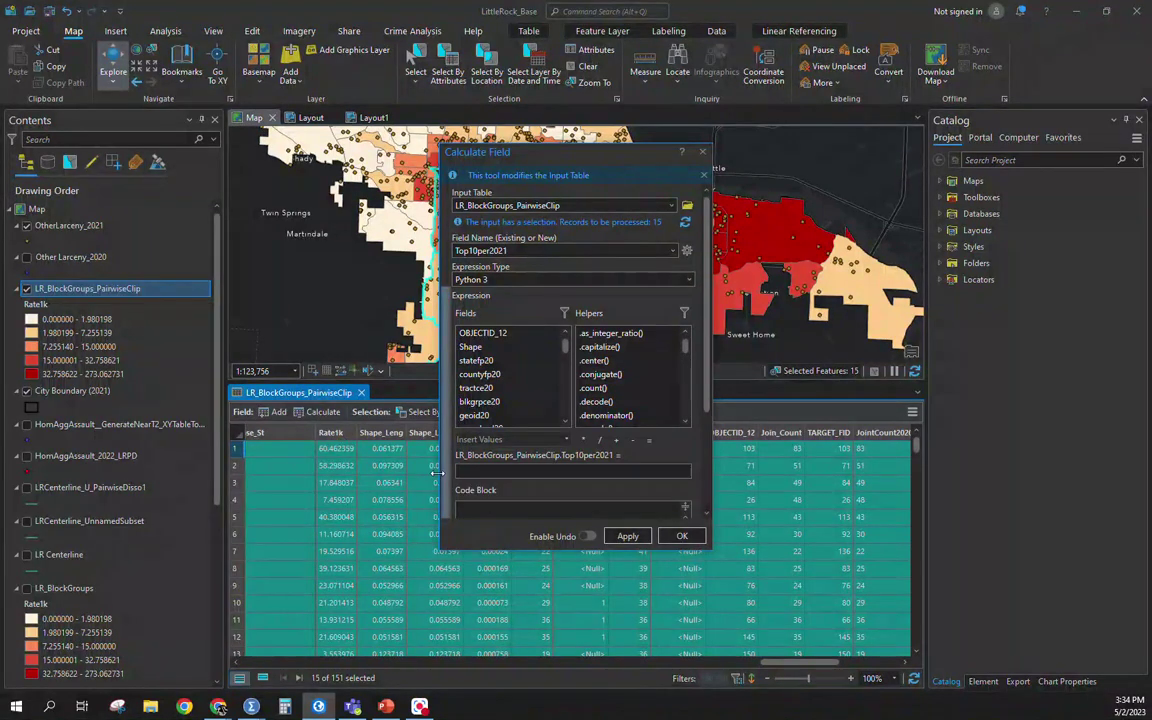
type("1")
left_click(628, 536)
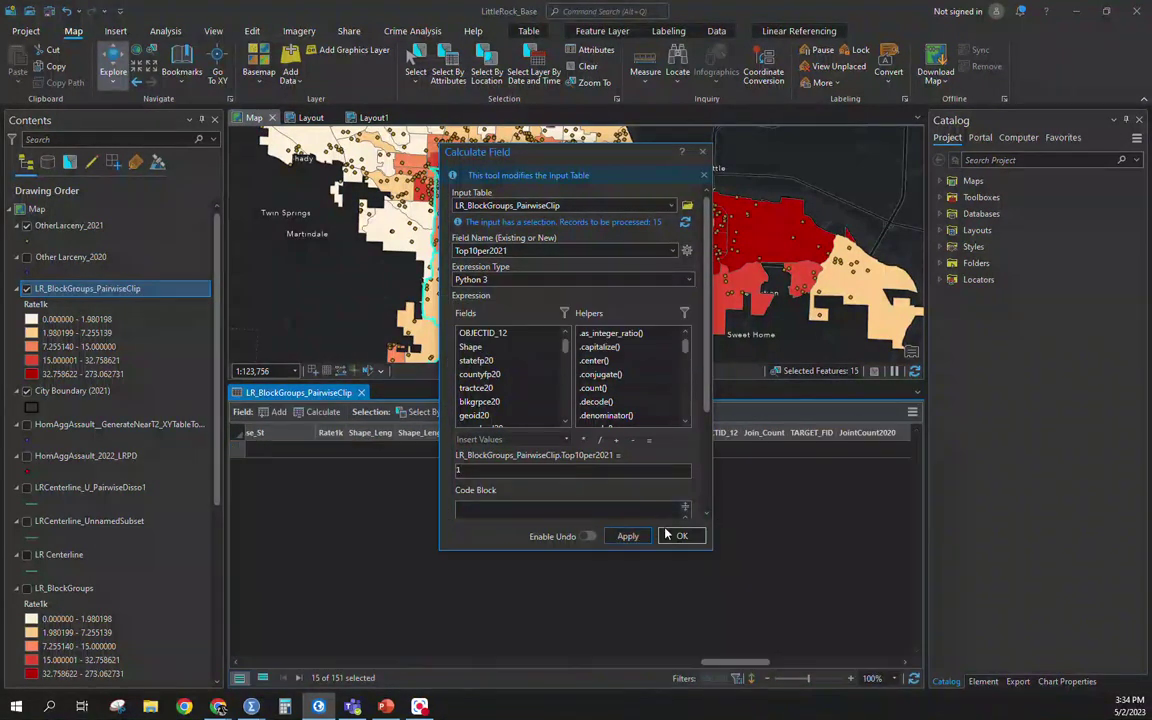
left_click(679, 536)
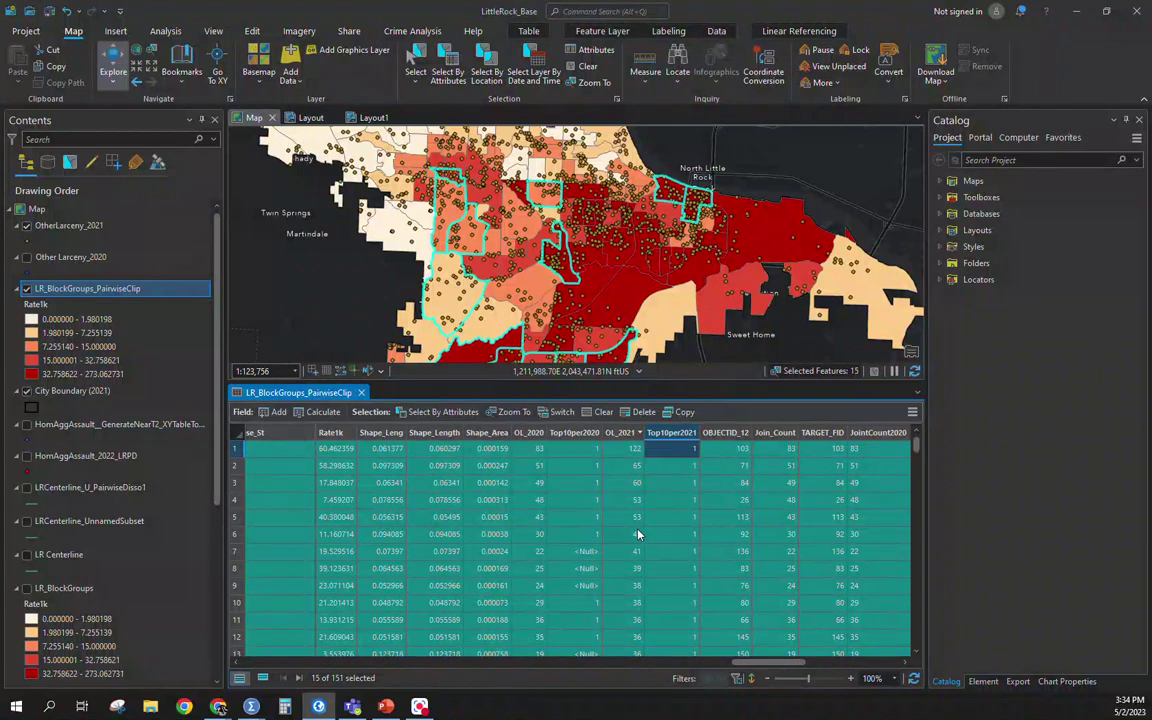
Clear the block-group selection and hide the OtherLarceny_2021 points
left_click(622, 499)
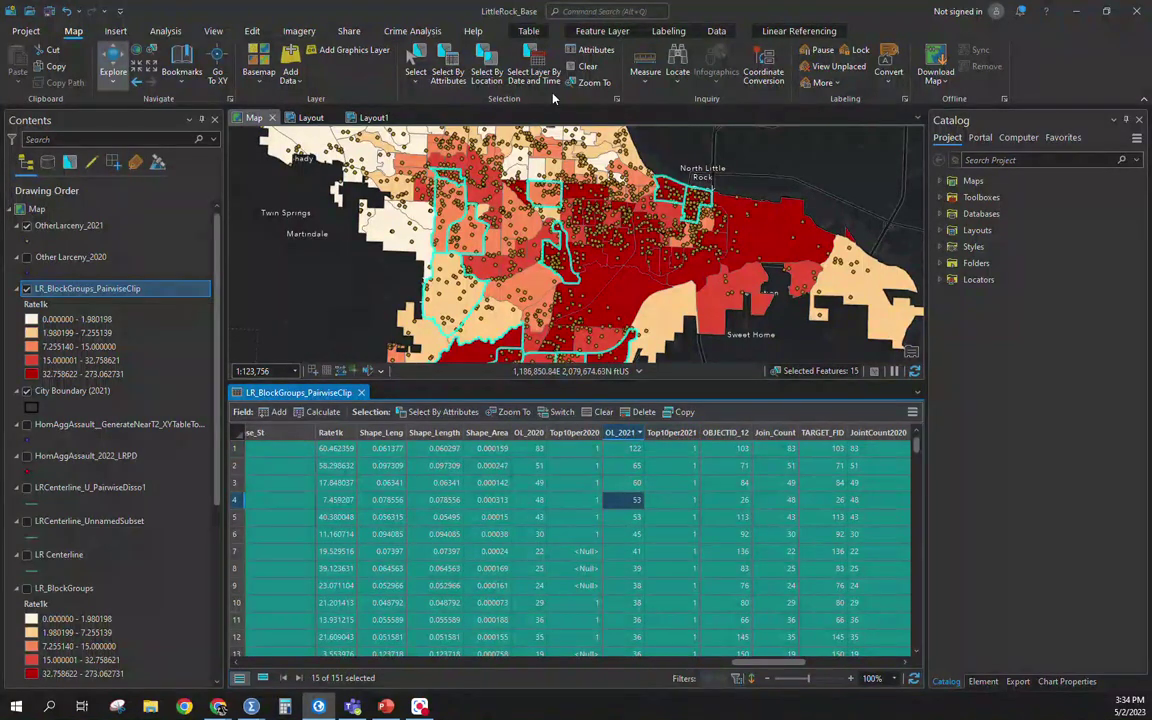
left_click(587, 66)
scroll(589, 166, "up", 2)
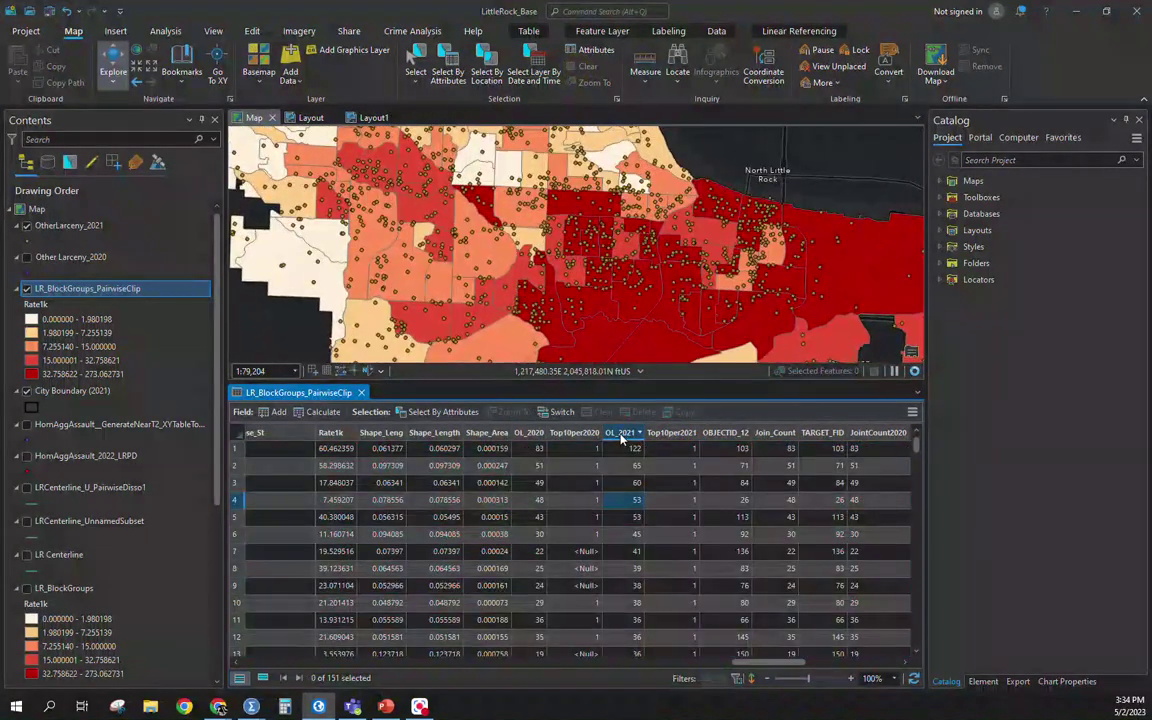
left_click(30, 229)
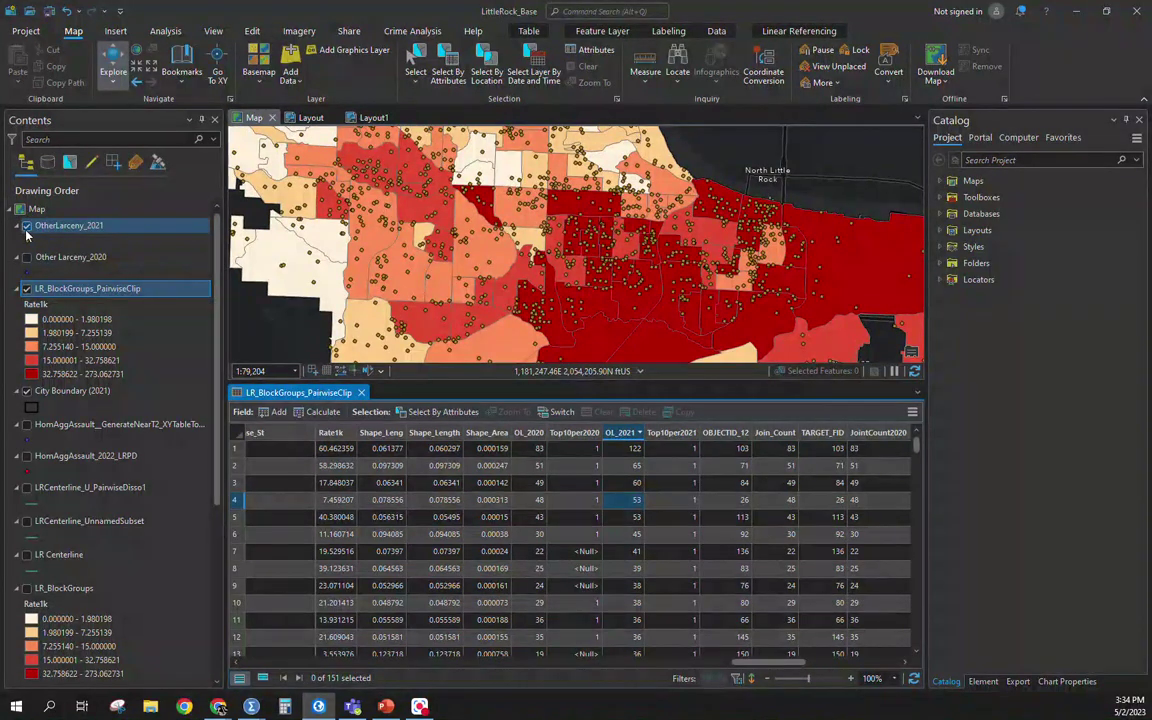
left_click(27, 227)
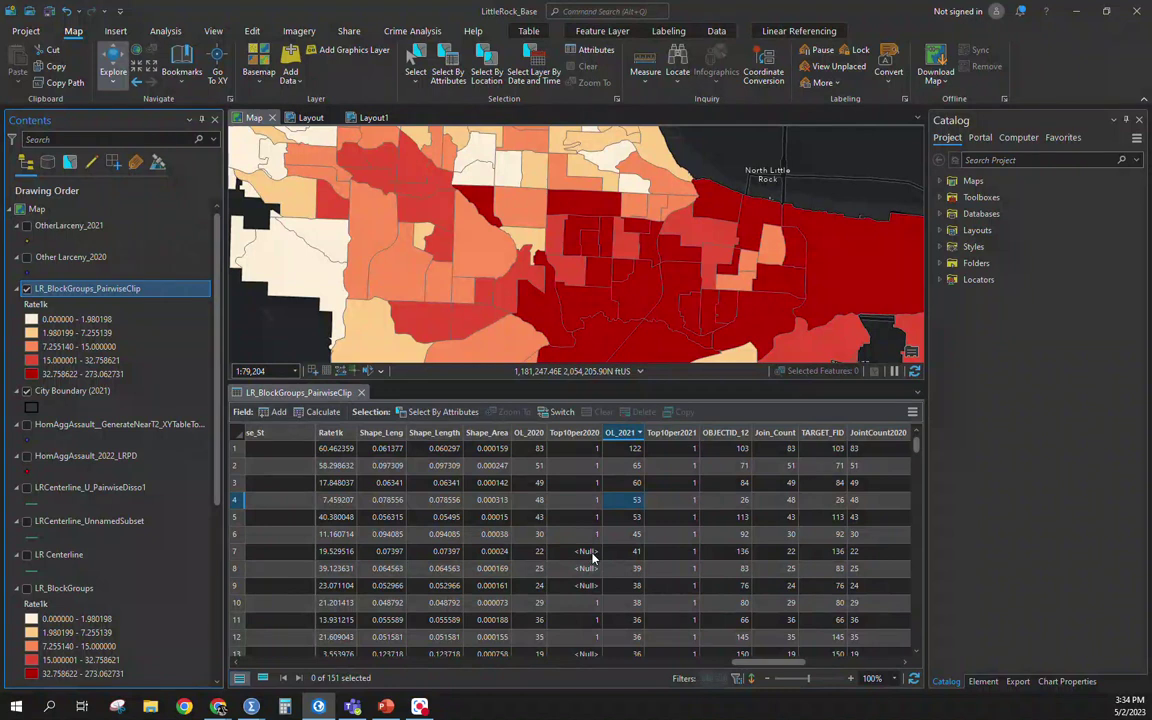
Resize the attribute table pane and select the Rate1k legend heading
left_click_drag(607, 378, 607, 160)
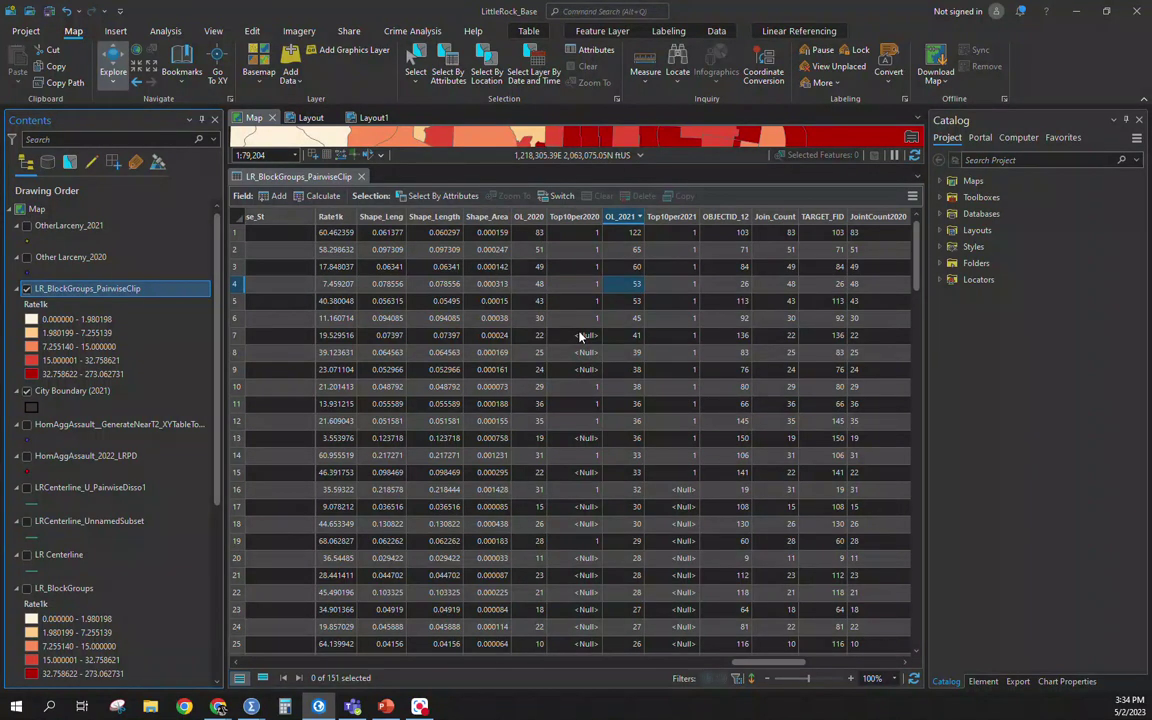
left_click_drag(563, 167, 505, 428)
left_click(33, 305)
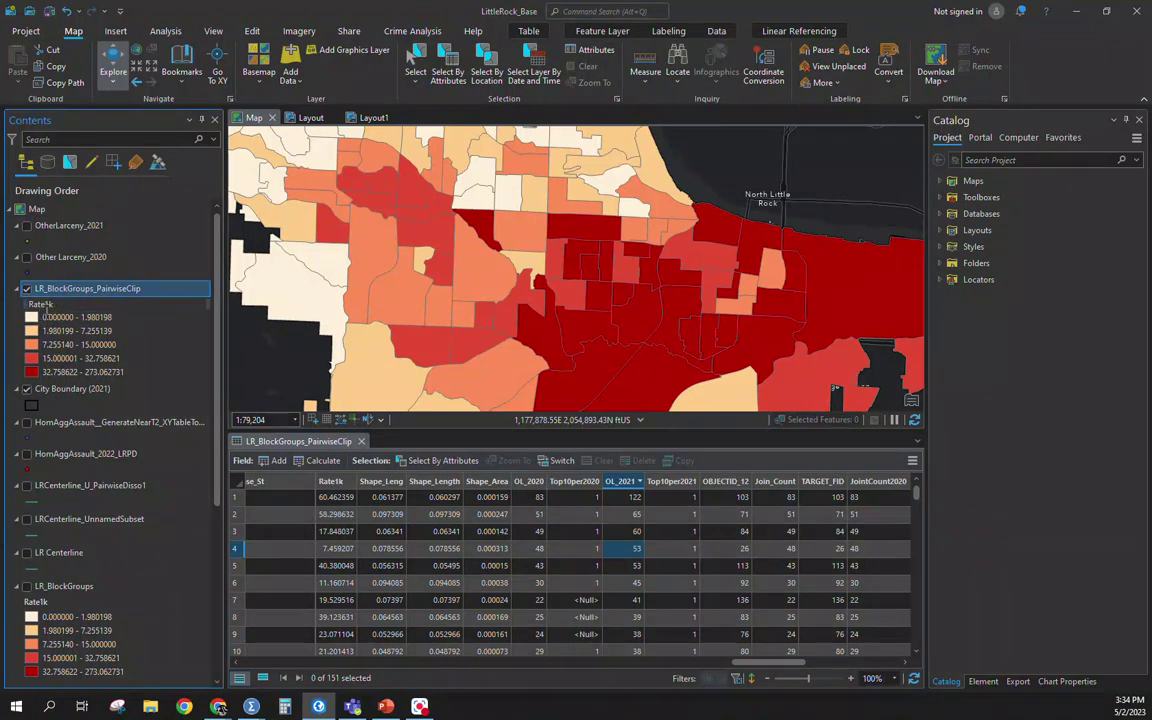
left_click(45, 308)
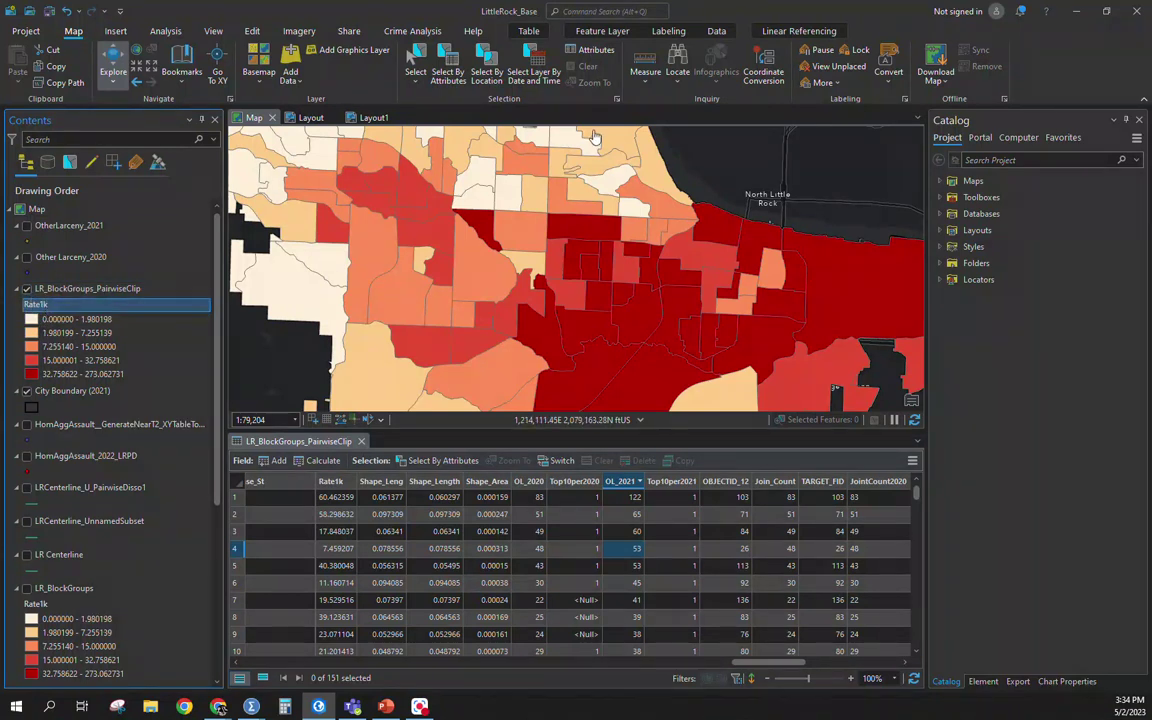
Close the attribute table and symbolize the block groups by OL_2021 graduated colours
left_click(362, 441)
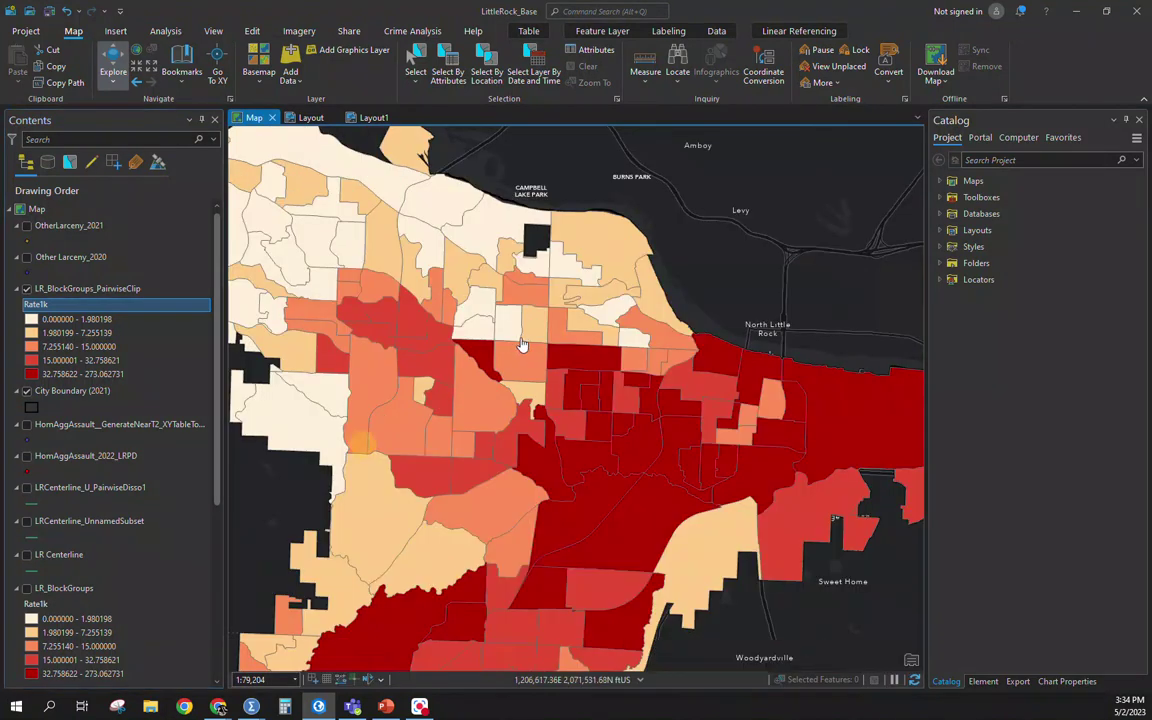
scroll(515, 335, "down", 3)
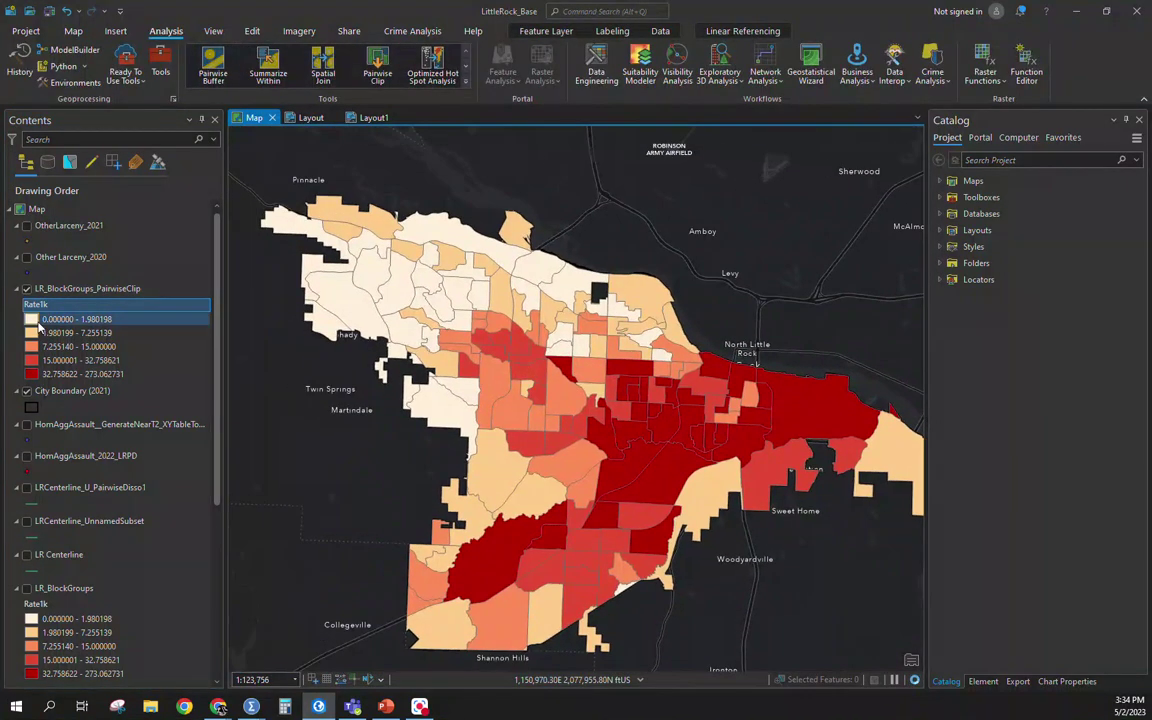
left_click(31, 319)
left_click(946, 155)
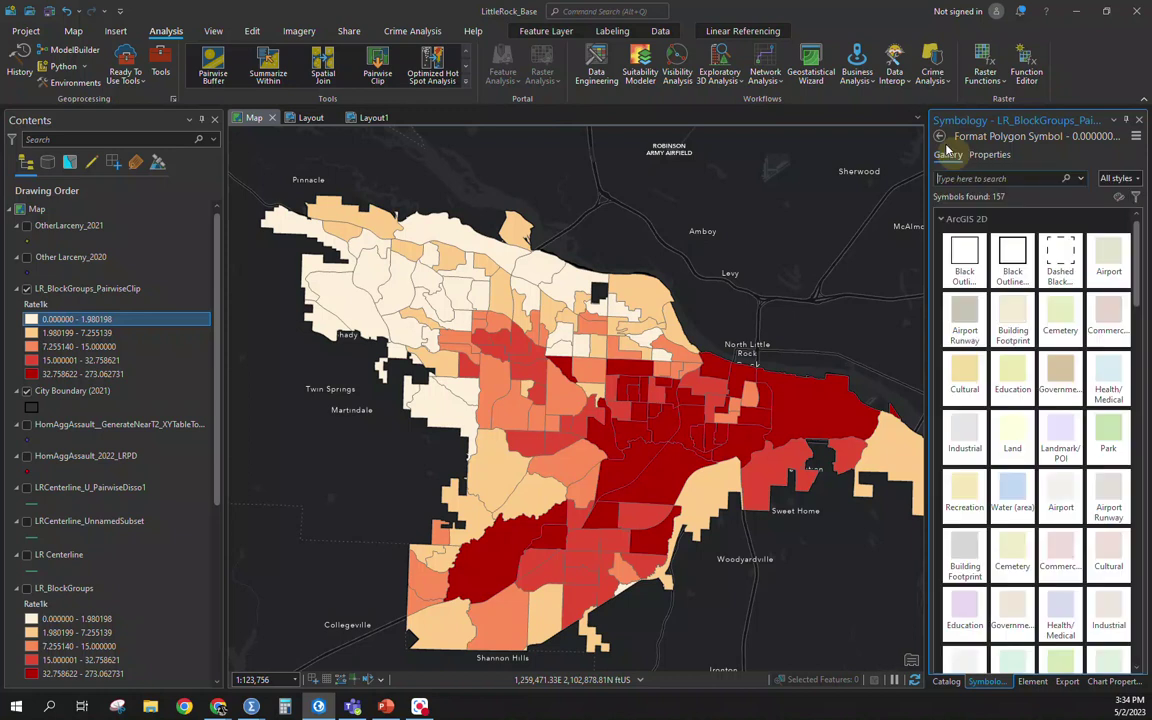
left_click(940, 136)
left_click(1045, 207)
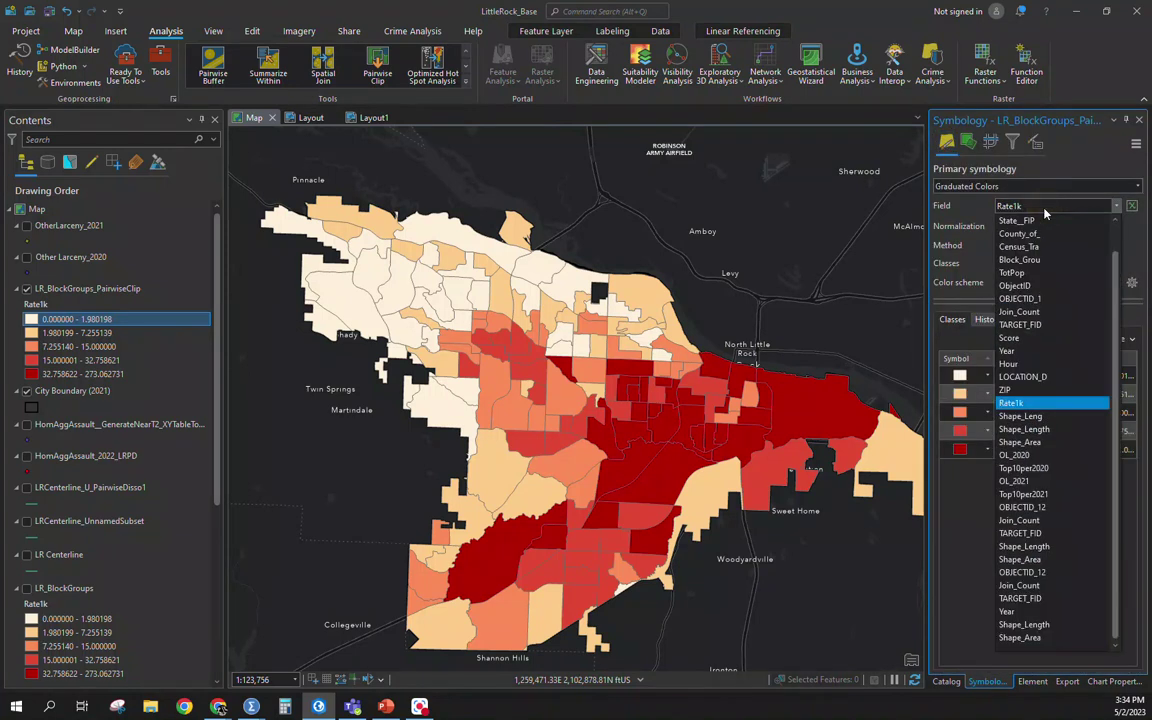
left_click(1073, 481)
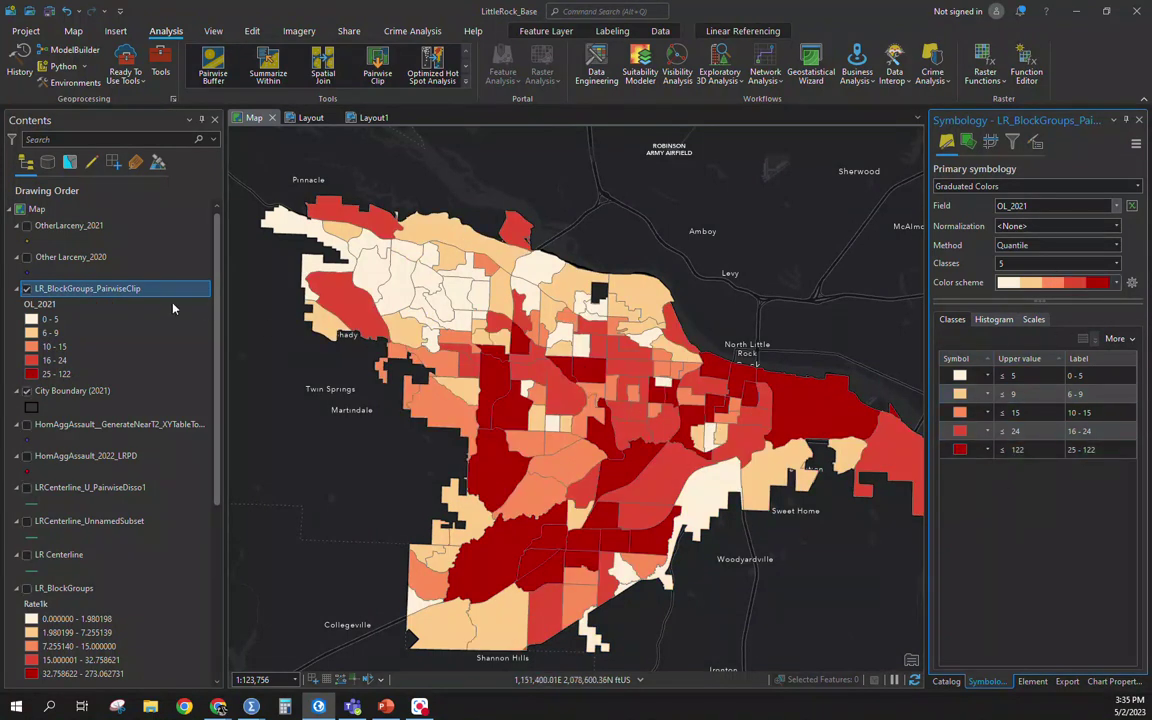
Copy the block-group layer and paste it into the map
left_click(68, 290)
right_click(68, 290)
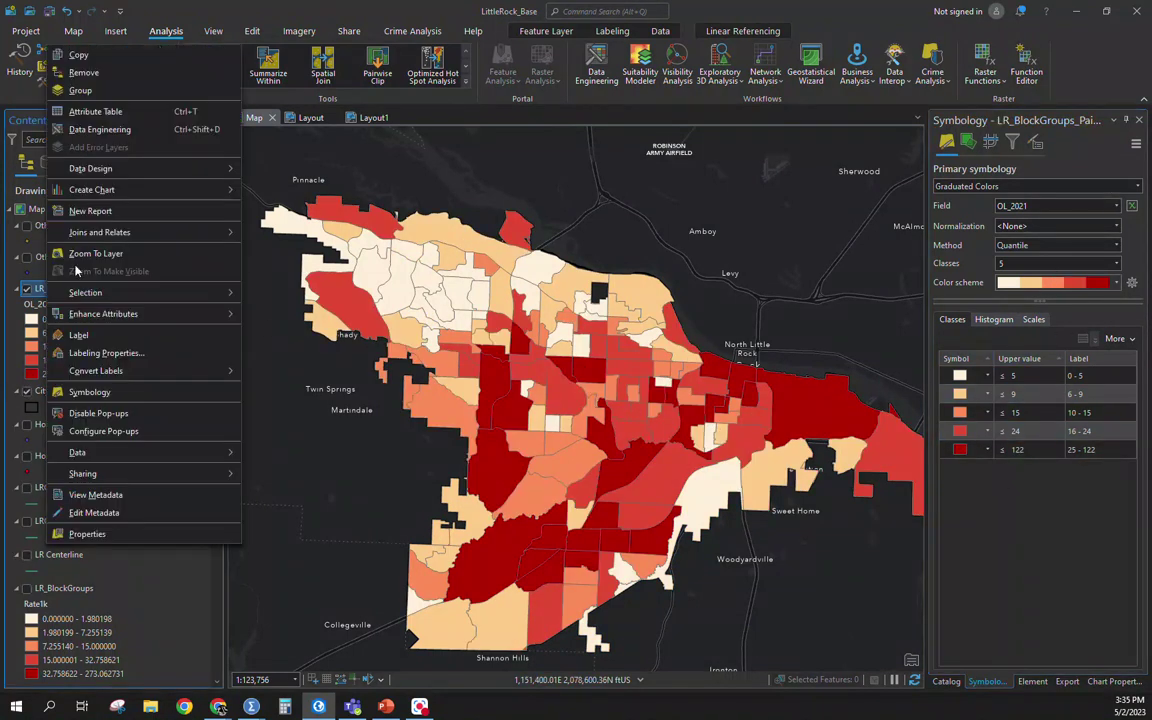
left_click(100, 54)
left_click(36, 208)
right_click(37, 208)
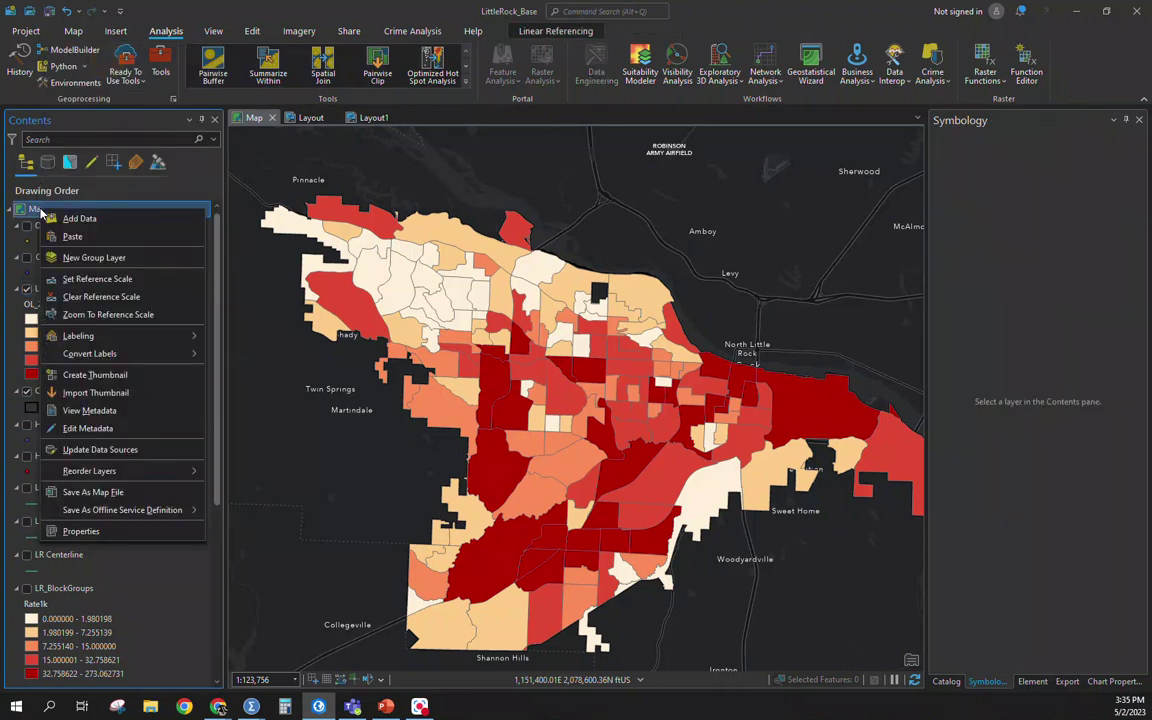
left_click(71, 236)
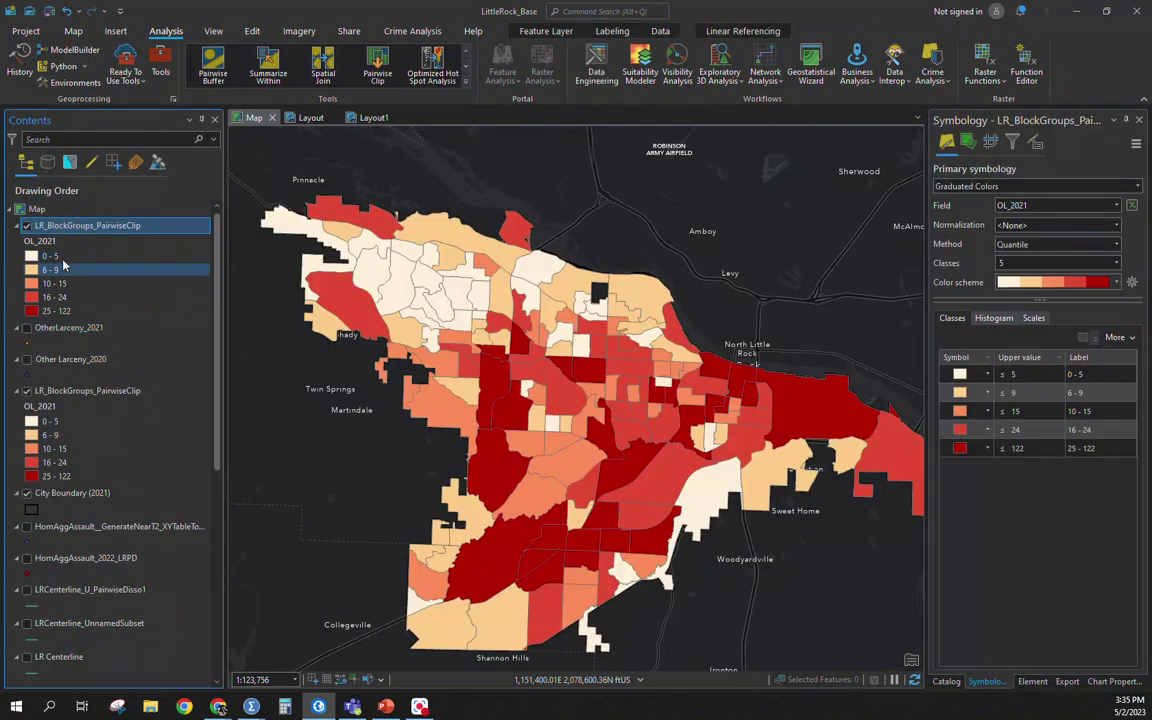
Set the copied layer's symbology field to OL_2020
left_click(40, 244)
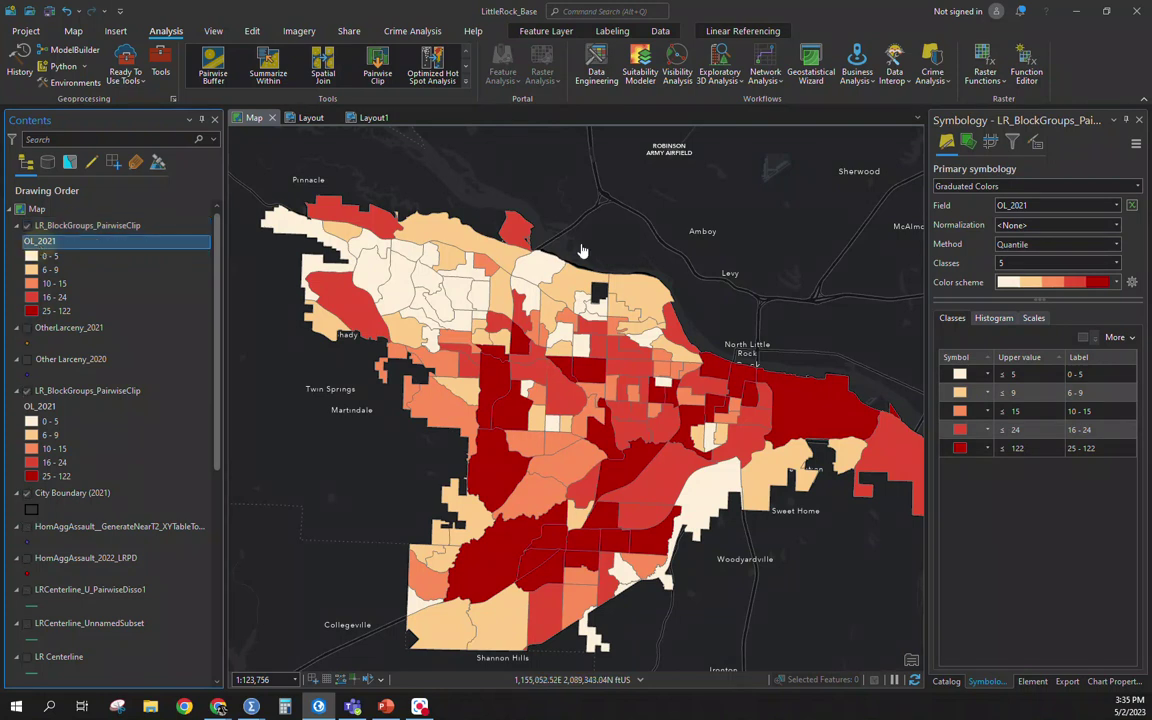
left_click(1115, 205)
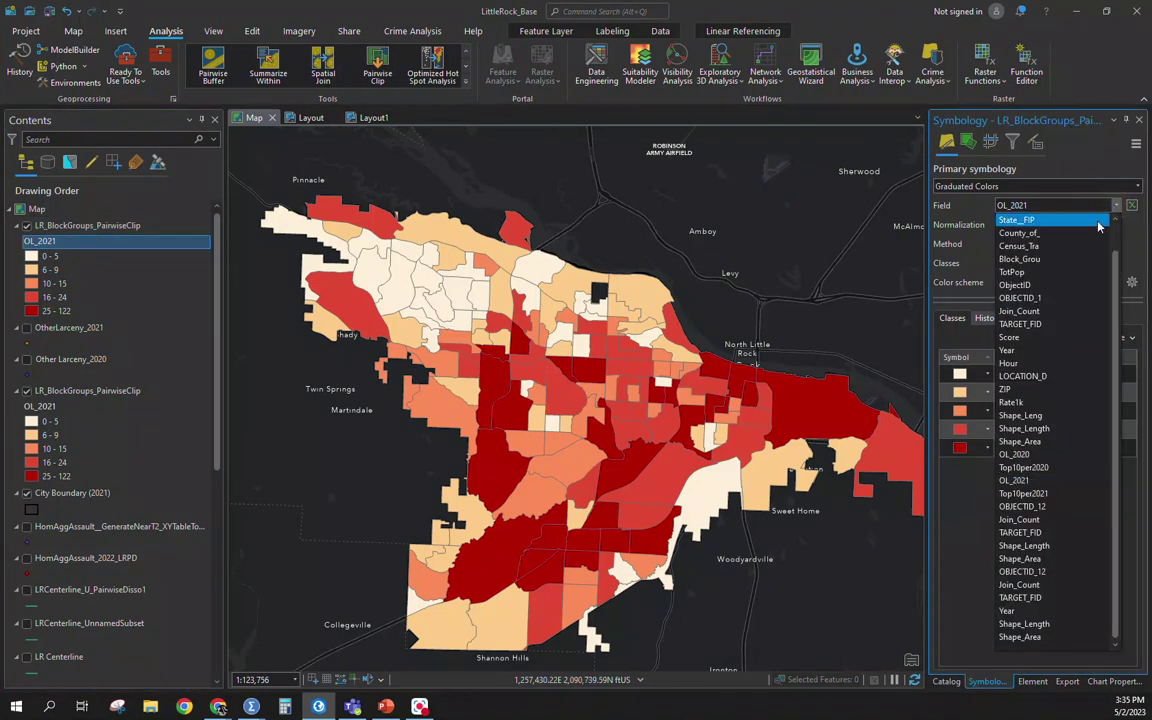
scroll(1040, 260, "up", 1)
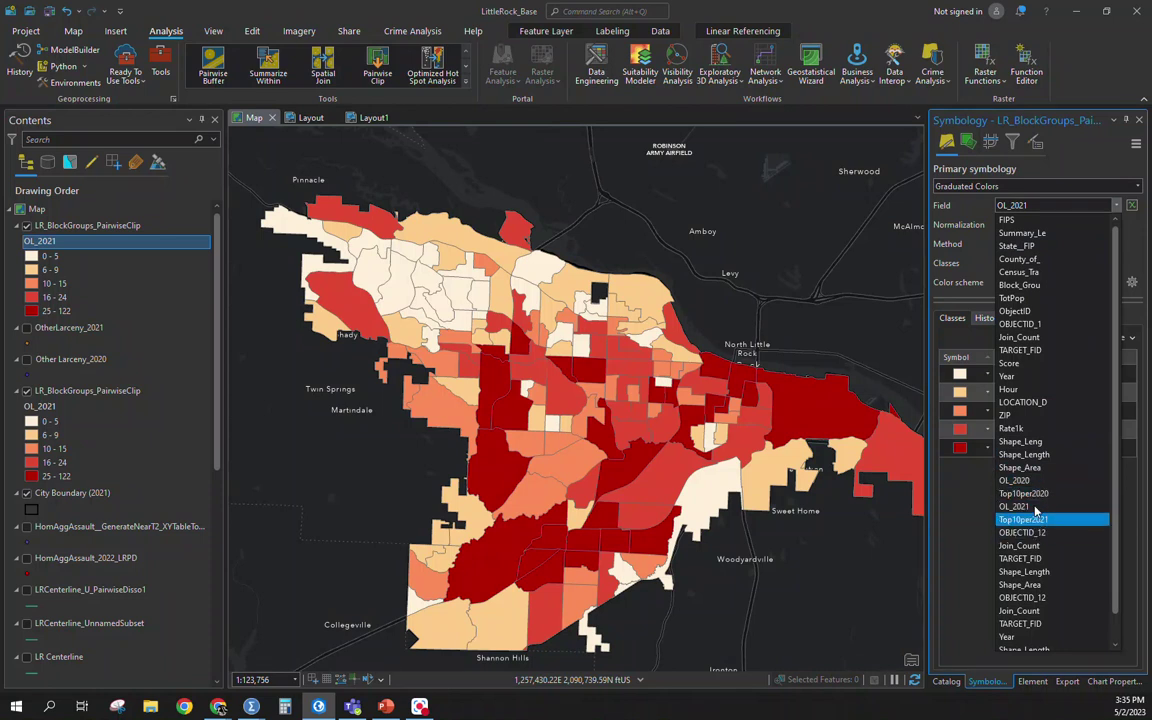
left_click(1014, 480)
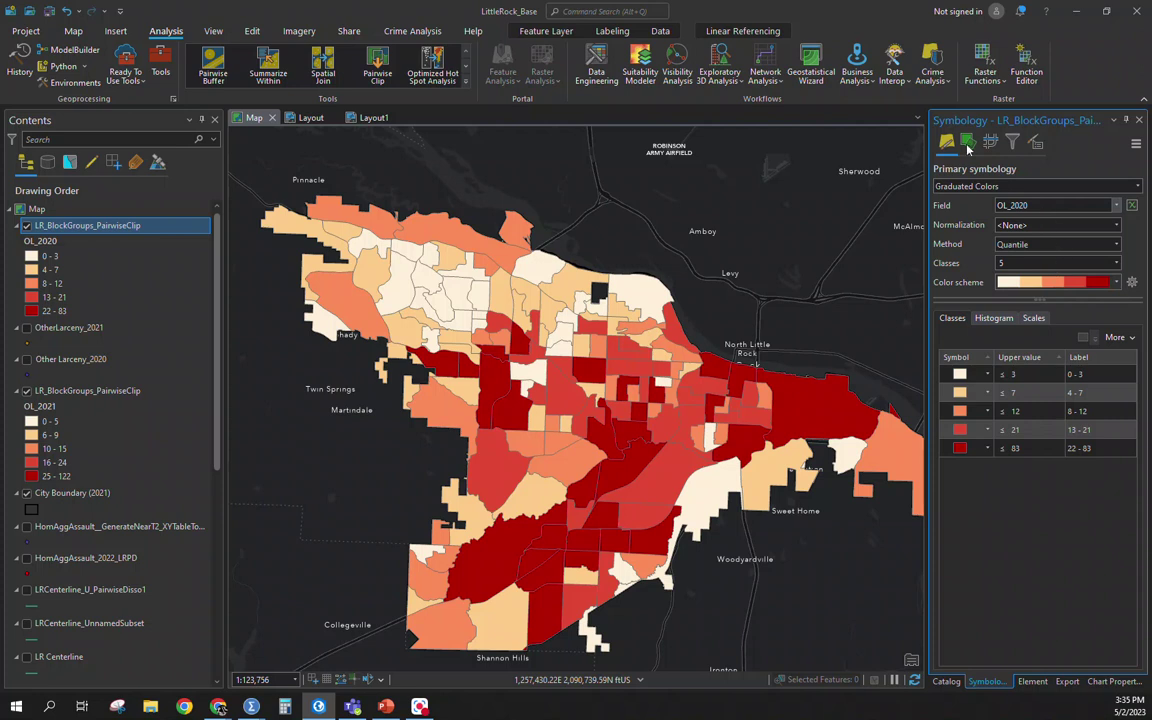
left_click(990, 186)
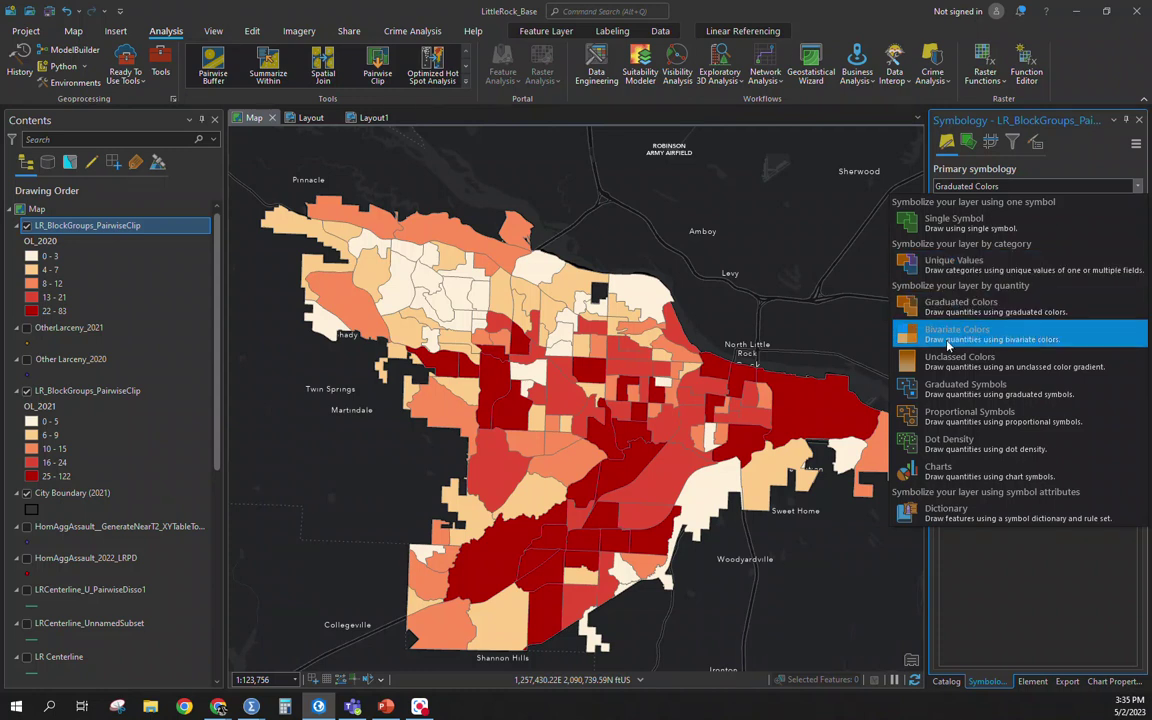
Try Bivariate Colors, then Unique Values on OL_2020 for the copied layer
left_click(948, 335)
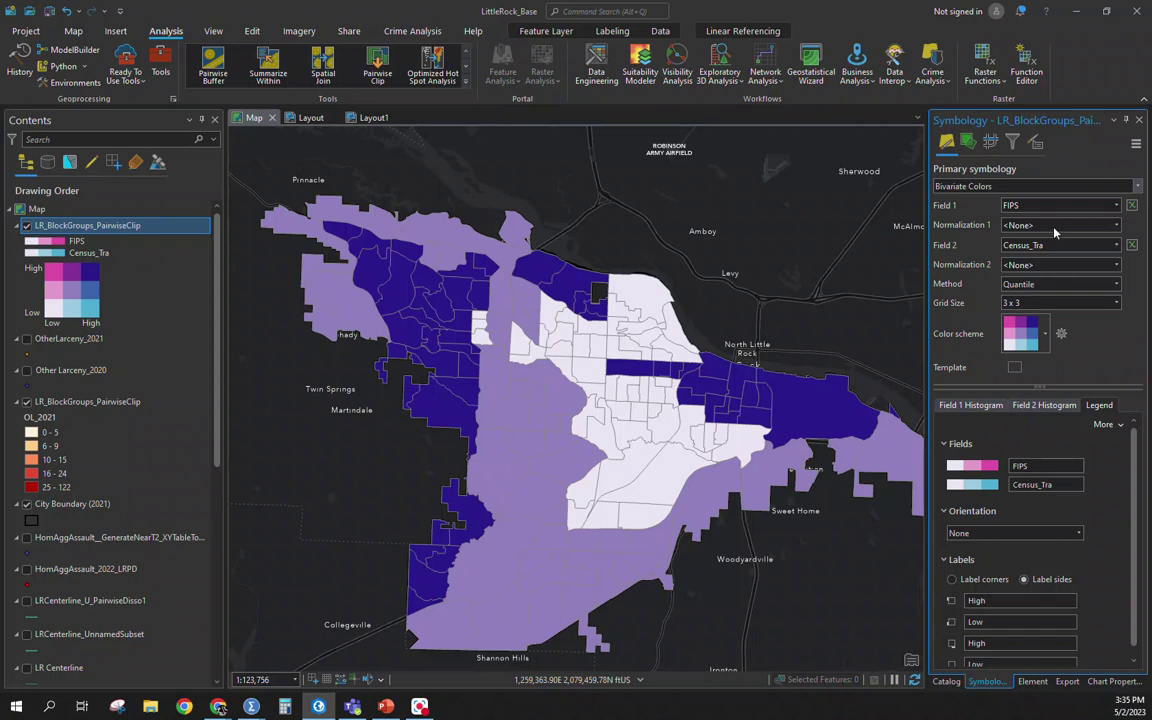
left_click(980, 186)
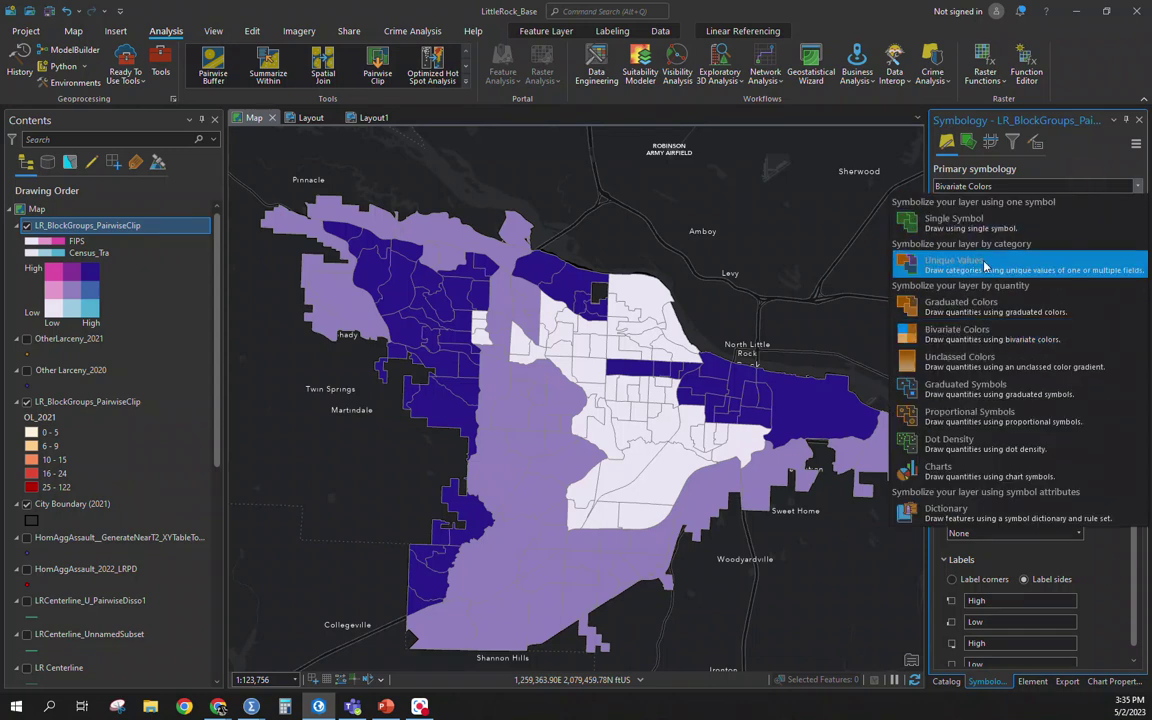
left_click(960, 265)
left_click(1000, 208)
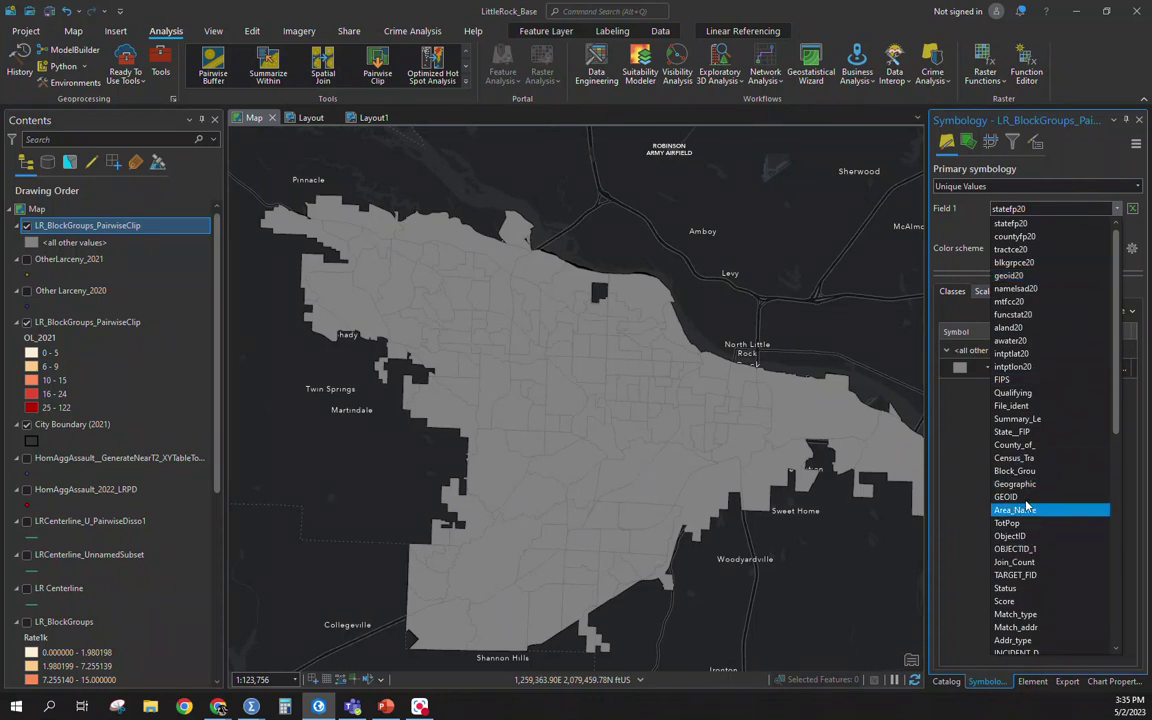
scroll(1032, 502, "down", 3)
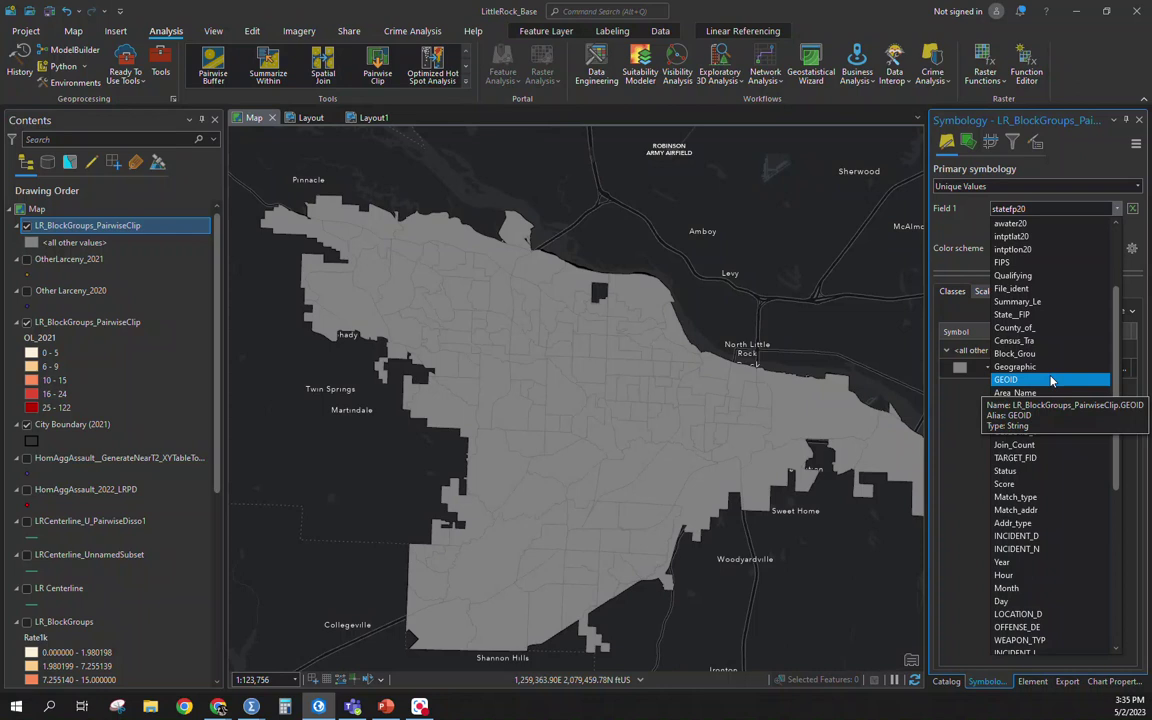
scroll(1025, 515, "down", 6)
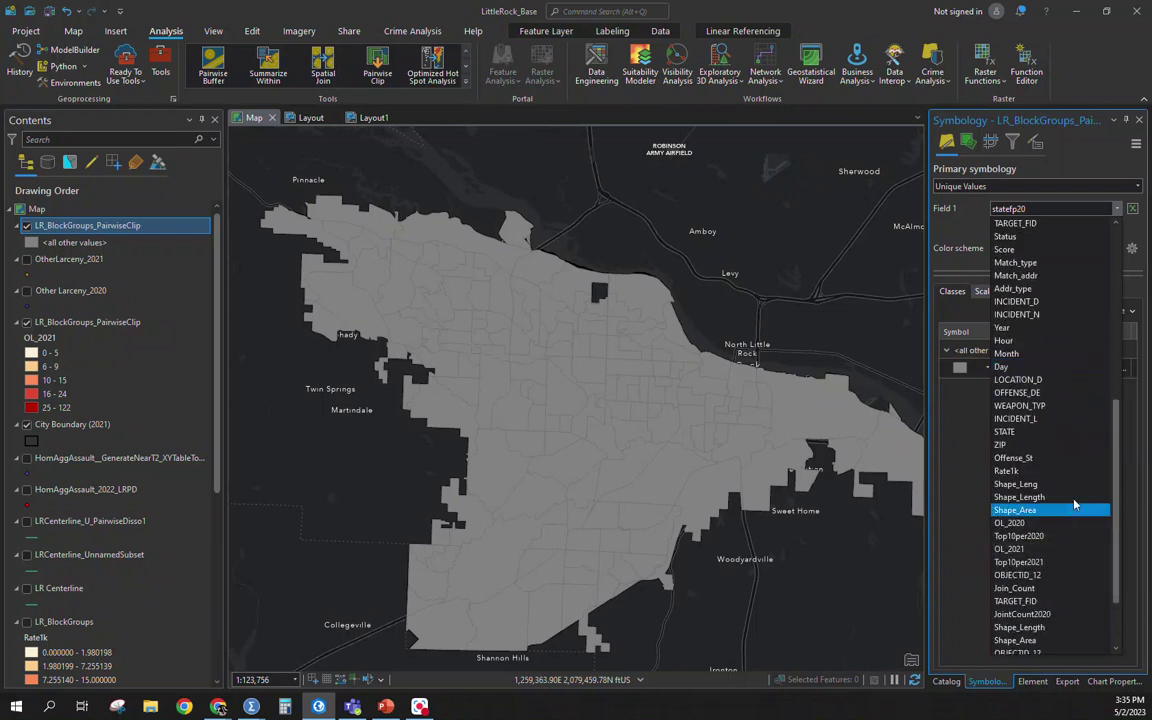
left_click(1010, 522)
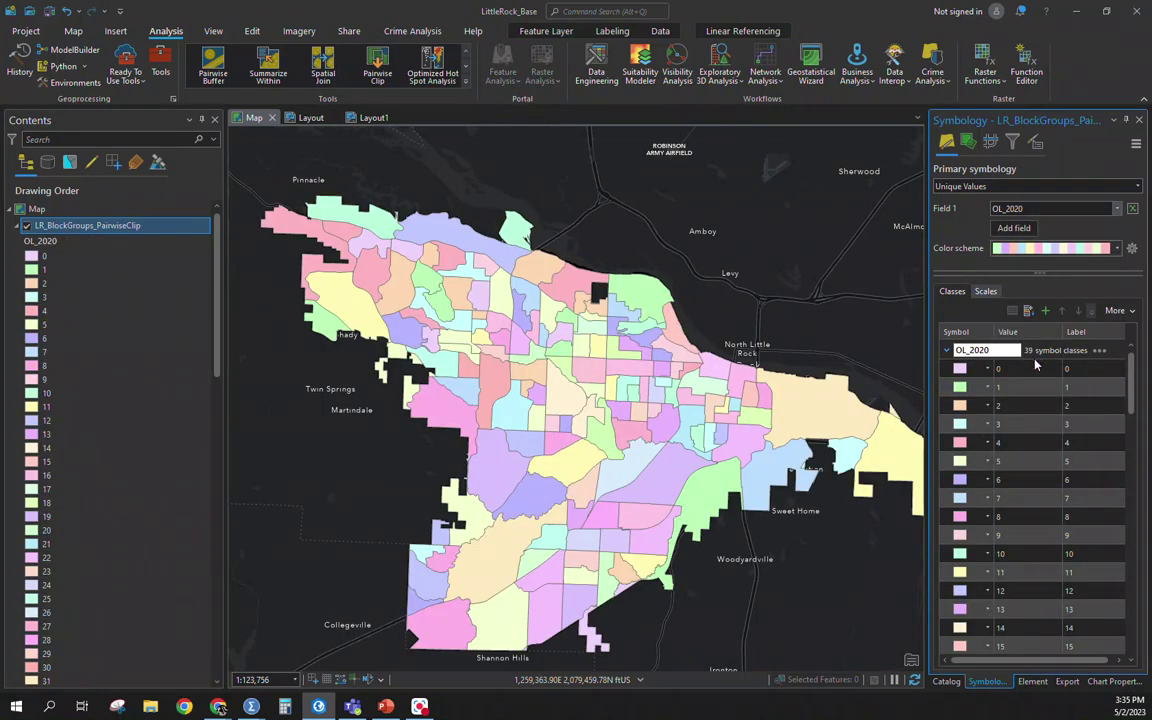
Inspect several unique-value classes, then switch the copy back to Graduated Colors
left_click(1038, 410)
left_click(1040, 424)
left_click(1057, 478)
left_click(1054, 382)
left_click(1005, 186)
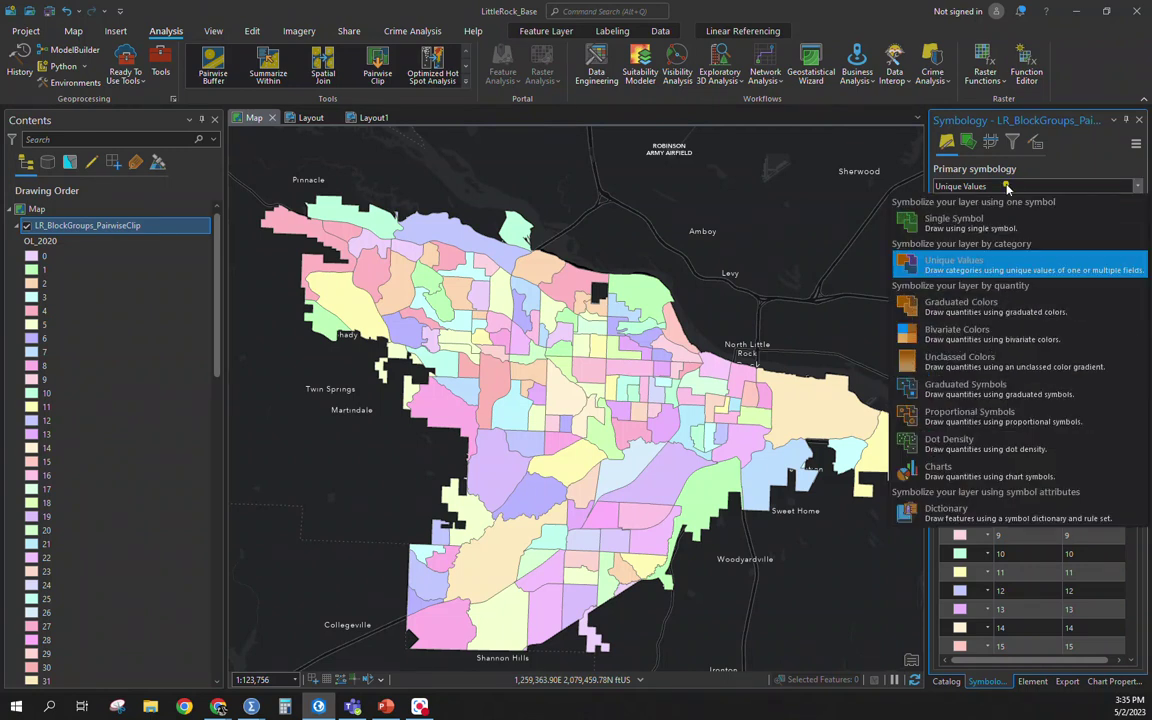
left_click(983, 319)
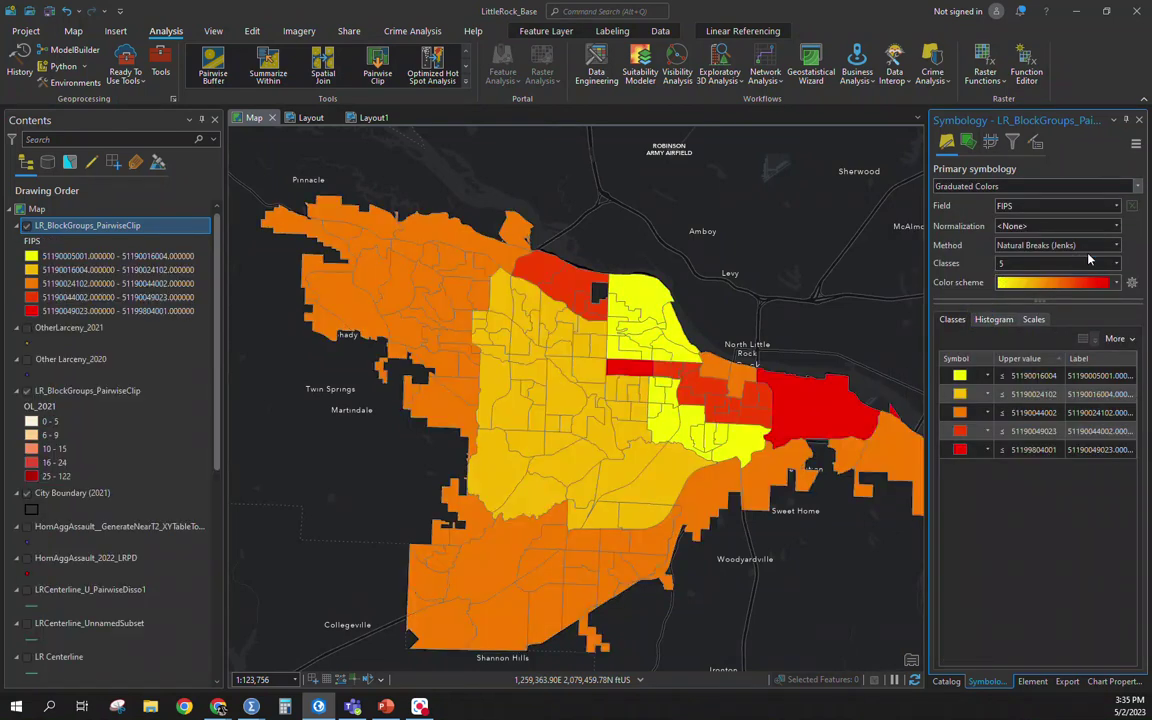
Reduce the copy to 2 classes and classify it by Shape_Area, then OL_2020
left_click(1105, 264)
left_click(1090, 291)
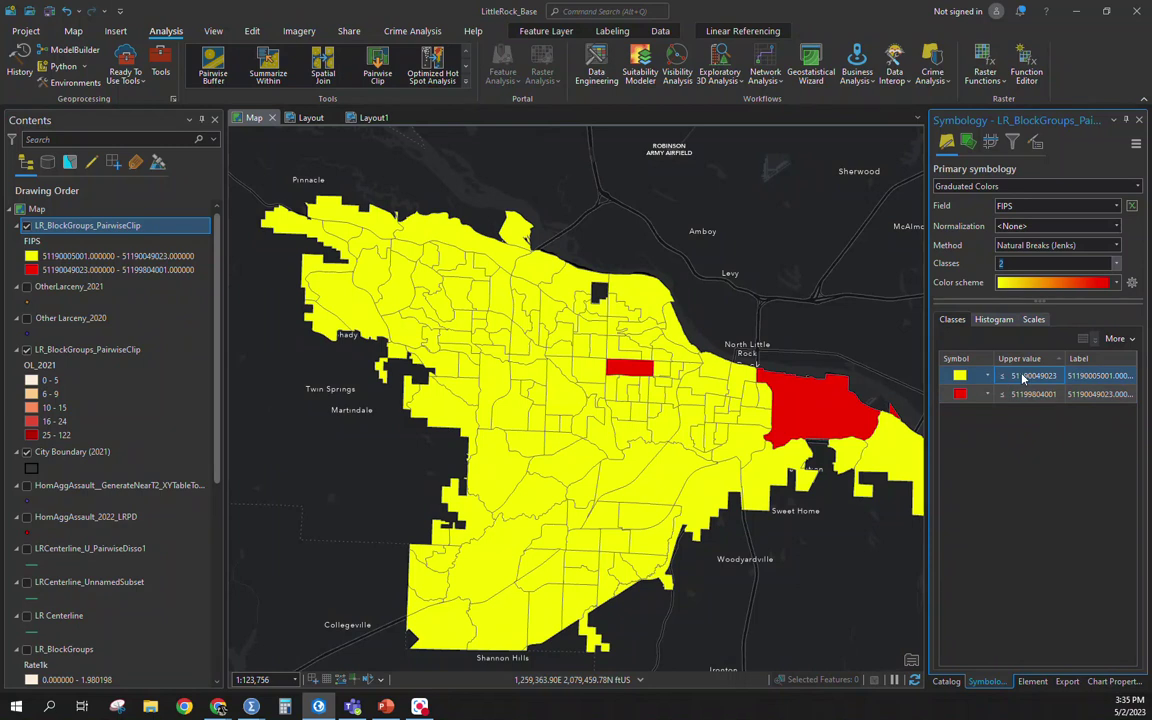
left_click(1116, 205)
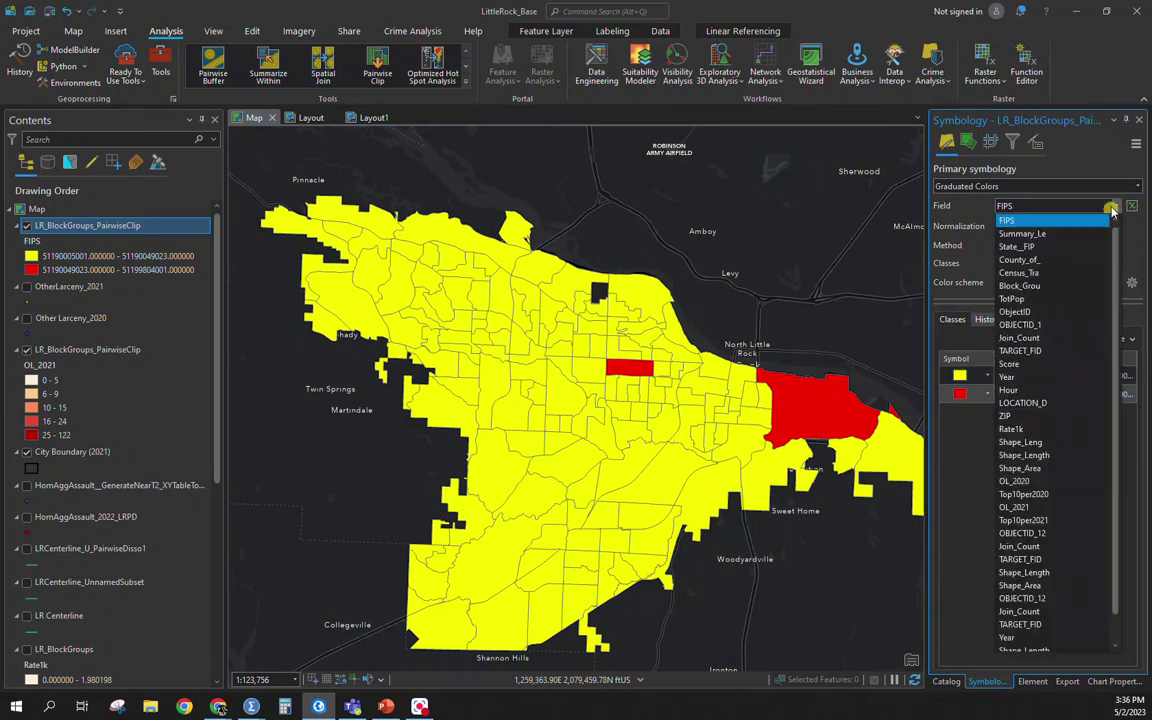
left_click(1030, 468)
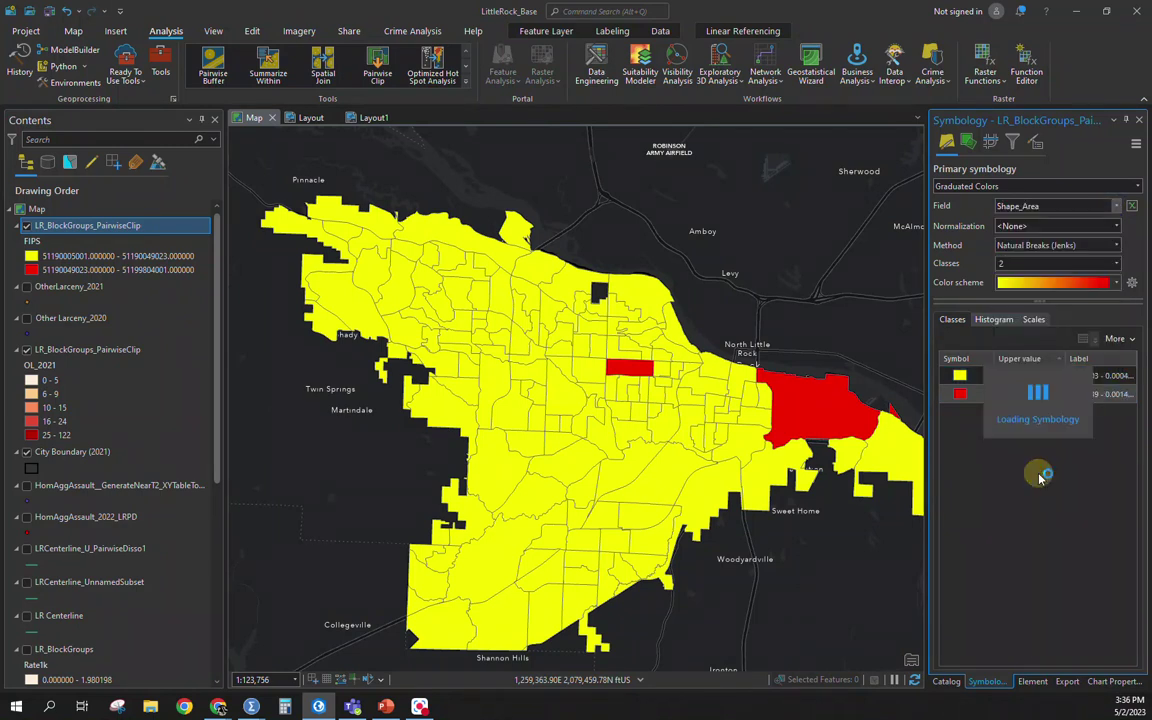
left_click(1117, 206)
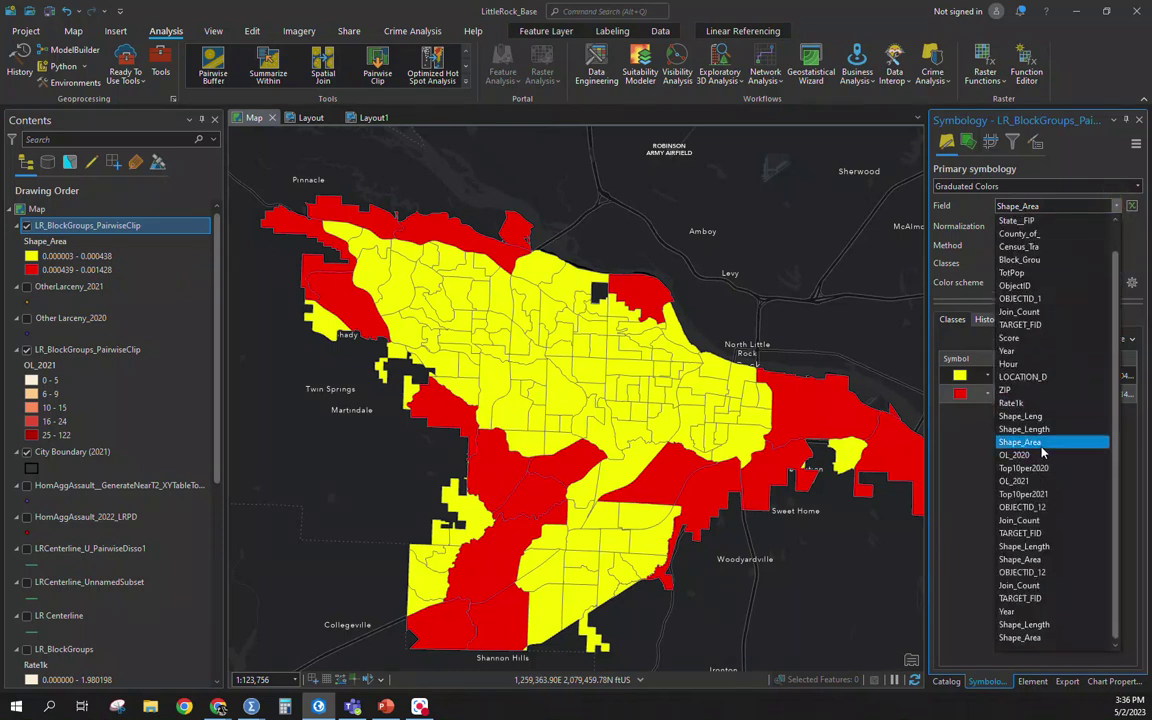
left_click(965, 418)
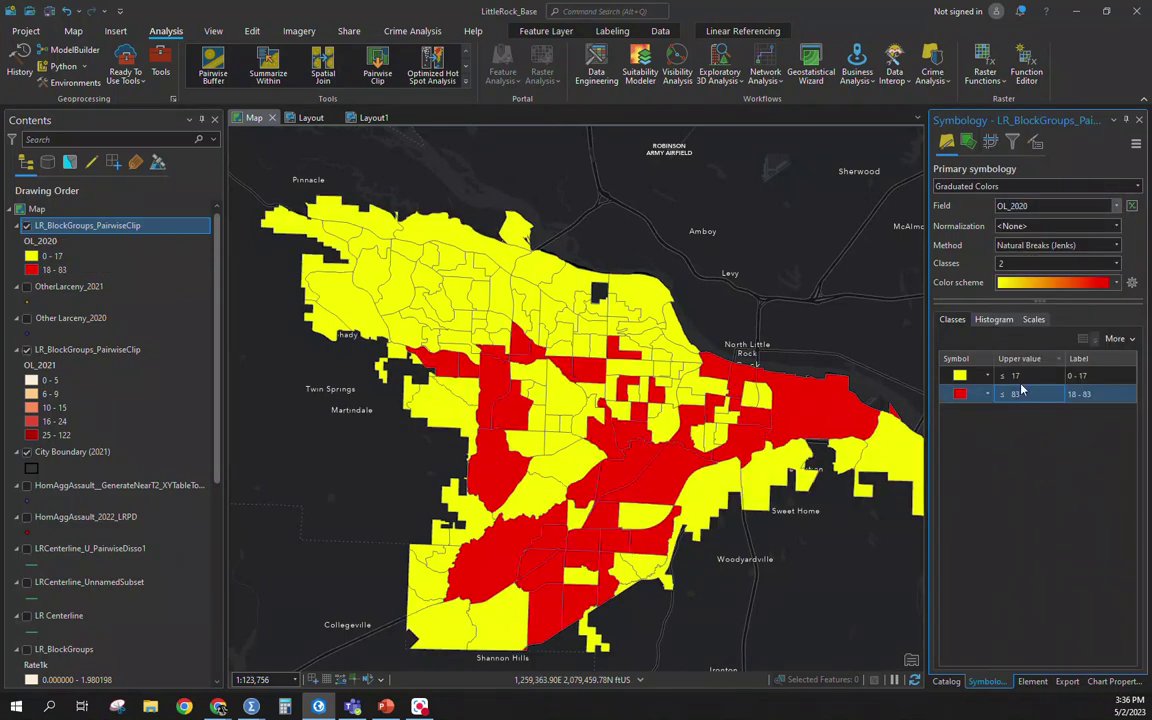
Edit the class upper values to 0 and 1
left_click(1018, 378)
left_click(1016, 377)
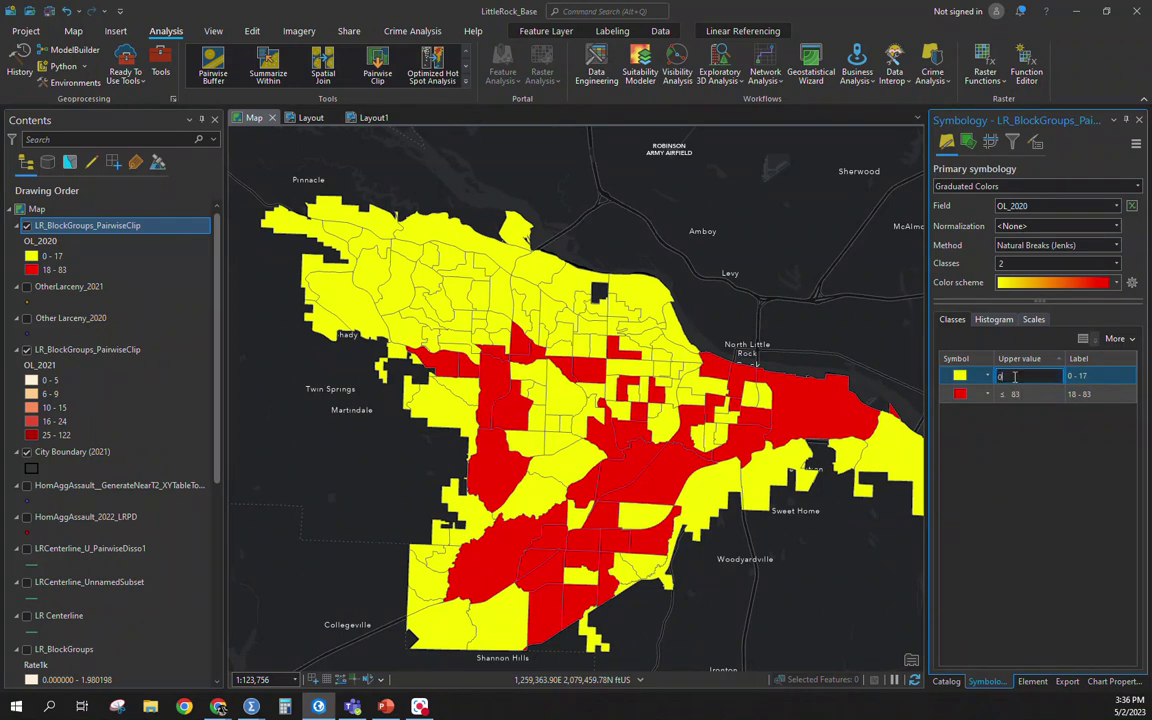
type("0")
key("Return")
left_click(1013, 395)
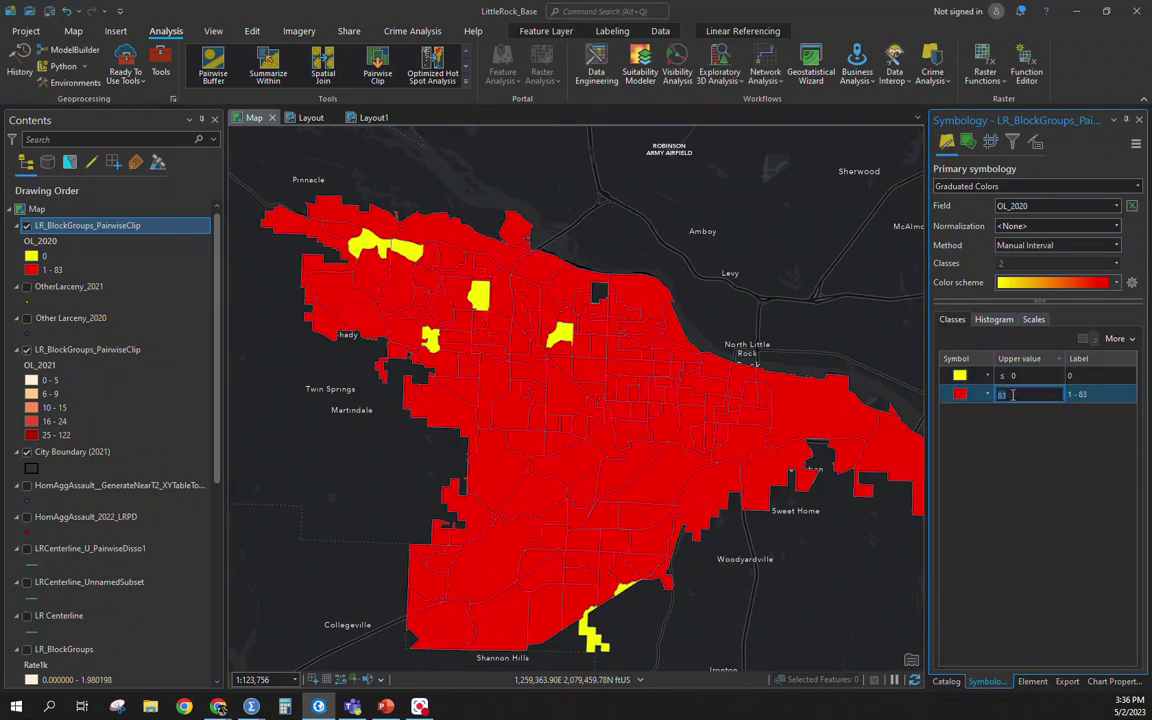
left_click(1023, 395)
key("Return")
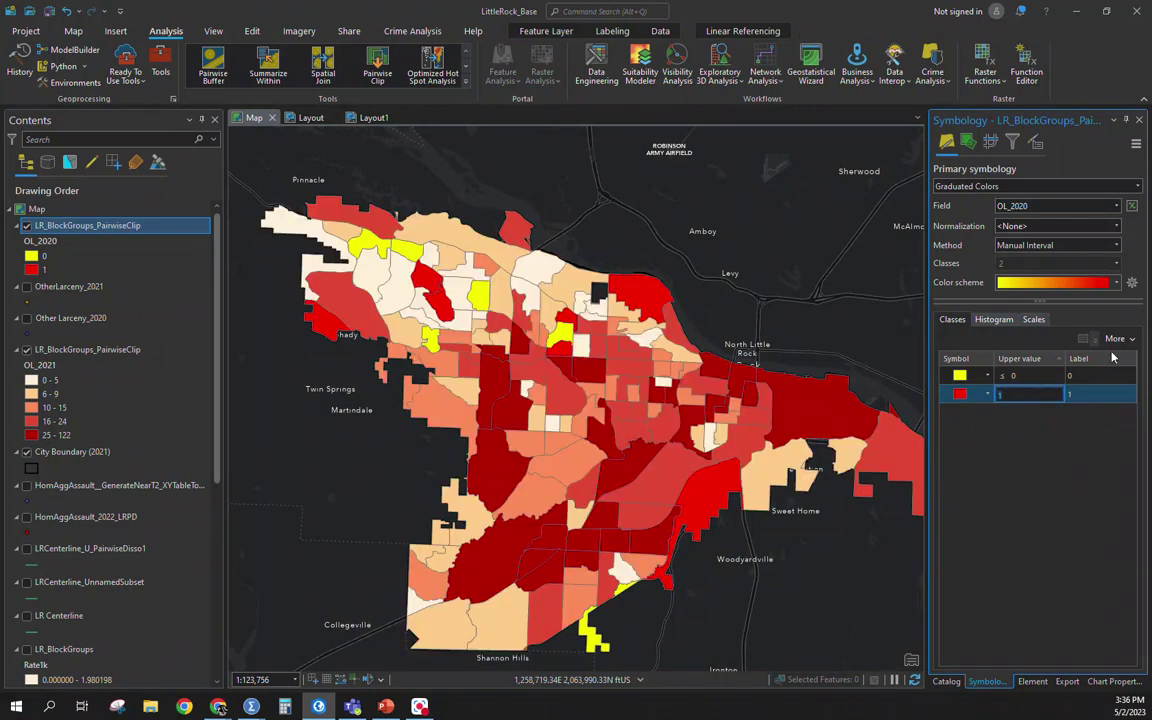
Symbolize the copy by Top10per2020 and hide the original OL_2021 layer
left_click(1116, 205)
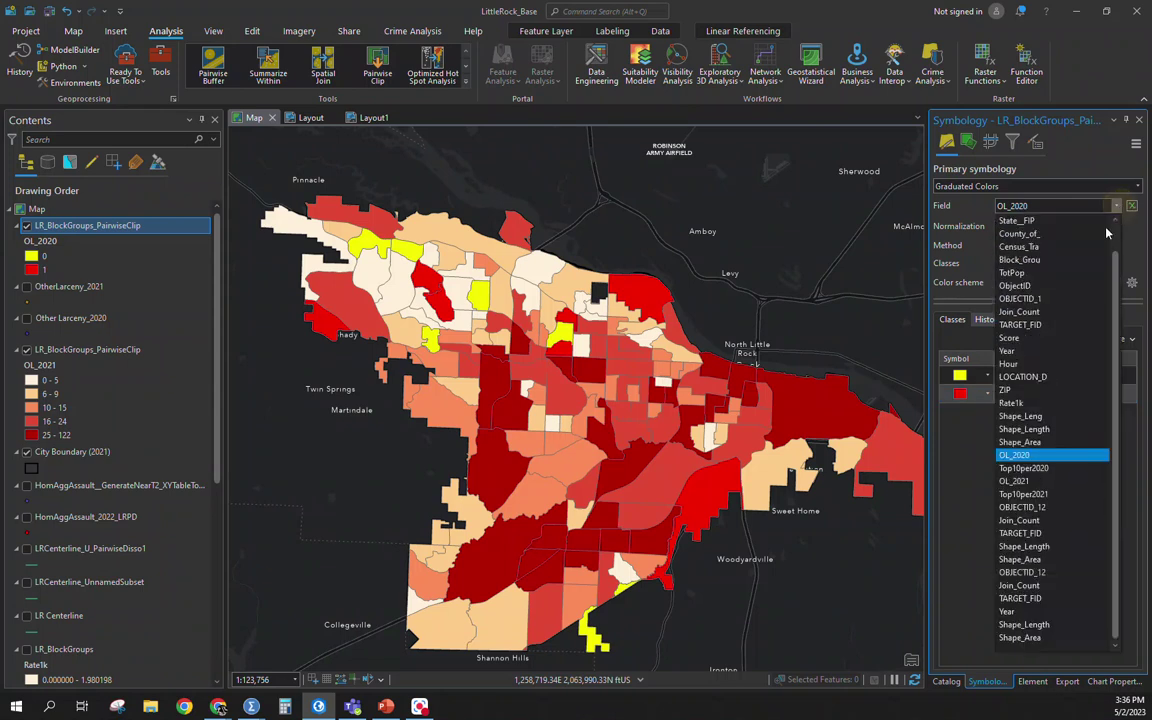
left_click(1052, 468)
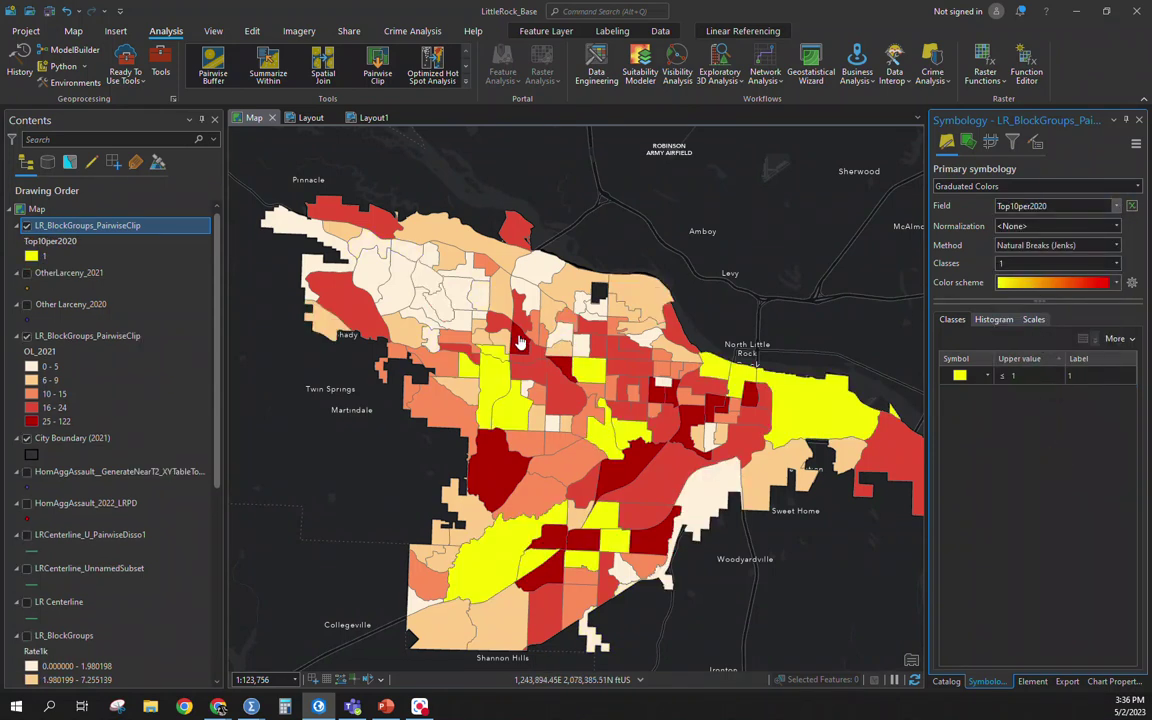
left_click(28, 336)
Classify the original block-group layer by Top10per2021 with 2 classes
left_click(42, 351)
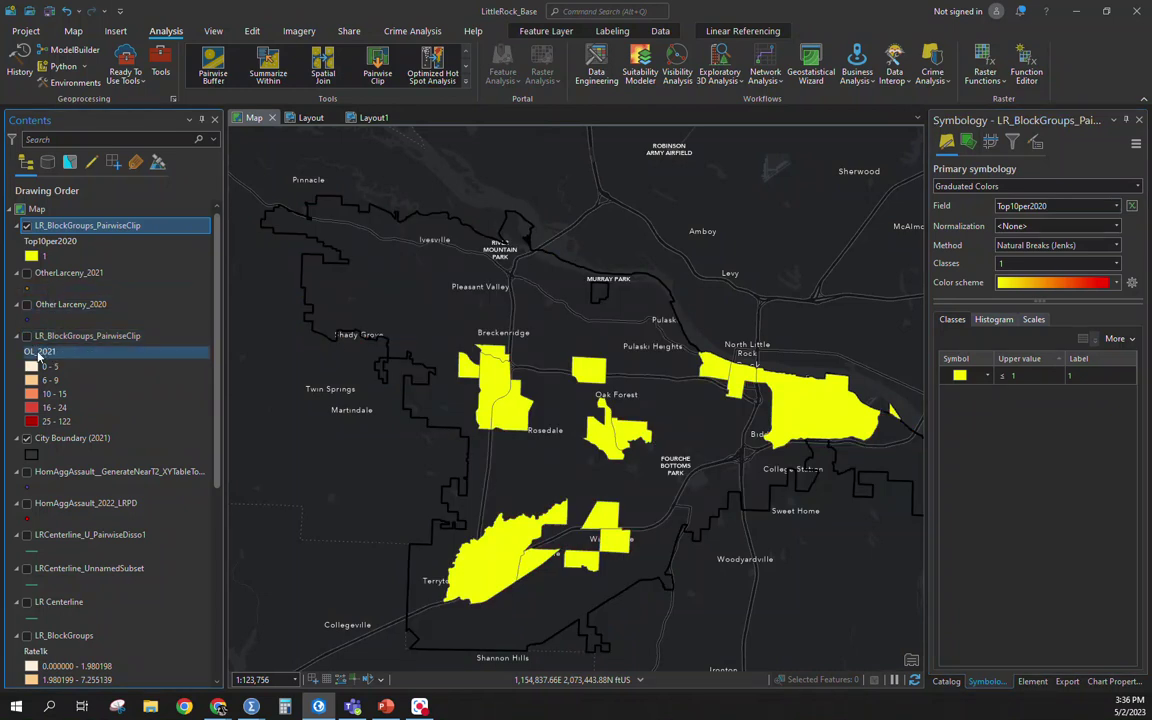
left_click(40, 354)
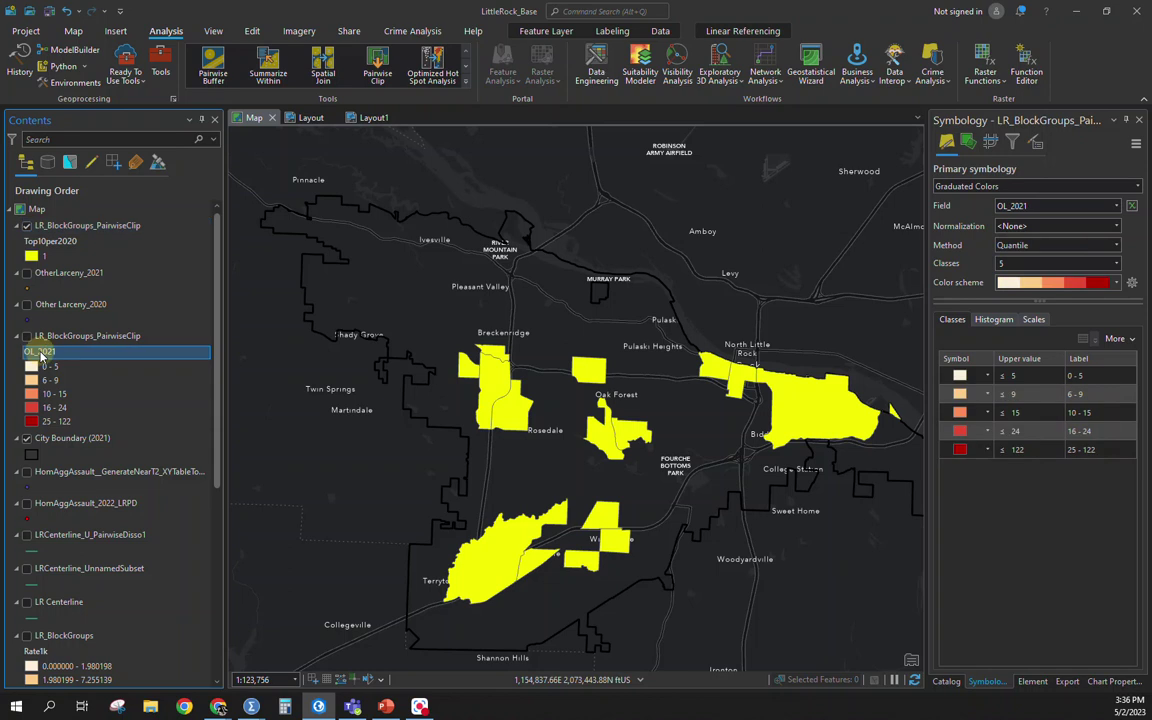
left_click(1116, 263)
left_click(1060, 289)
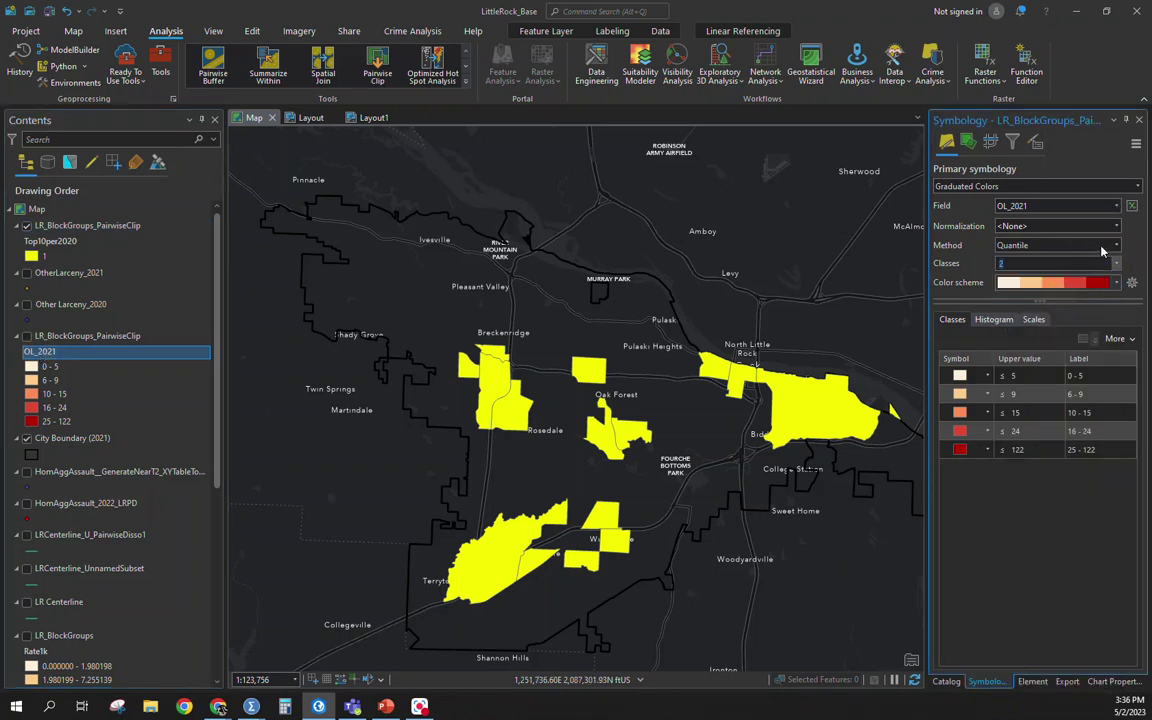
left_click(1117, 204)
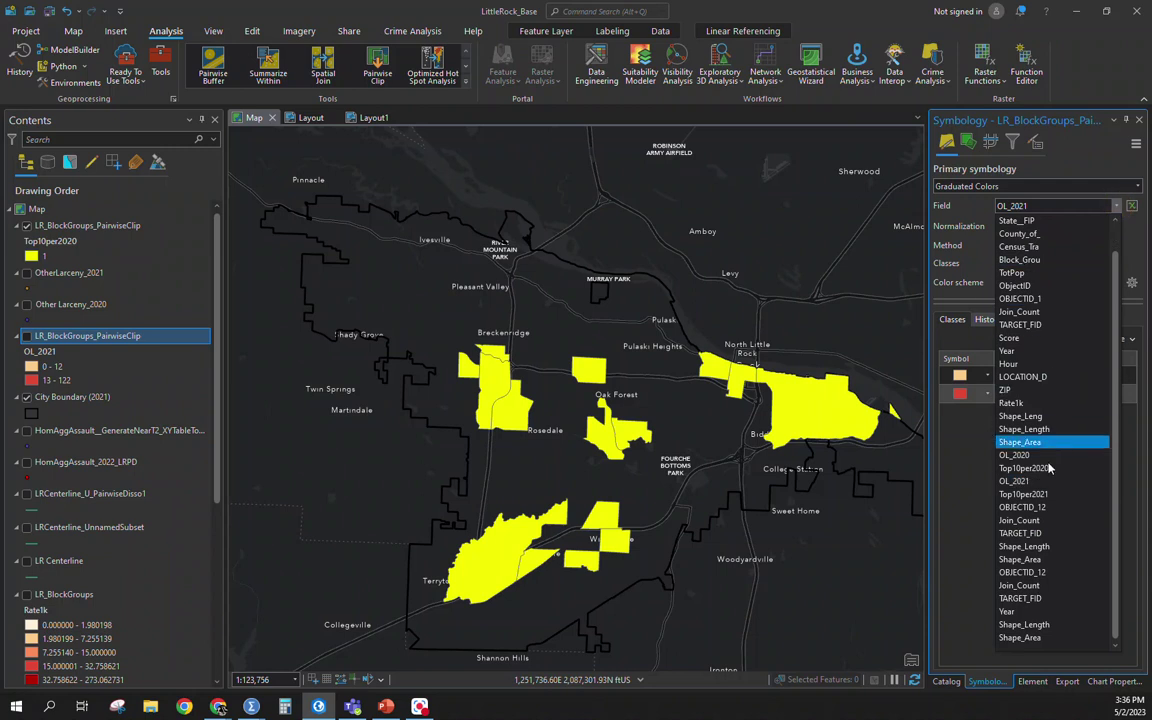
left_click(1045, 495)
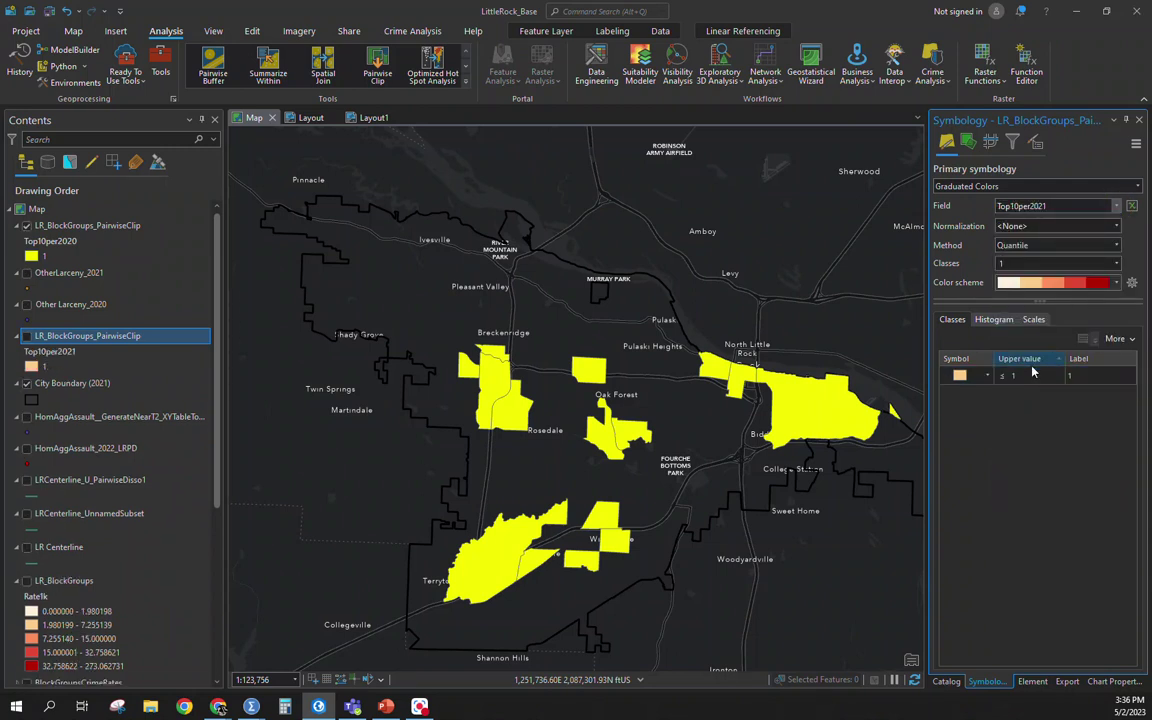
Change the 2021 class symbol's fill colour to red and apply it
left_click(960, 375)
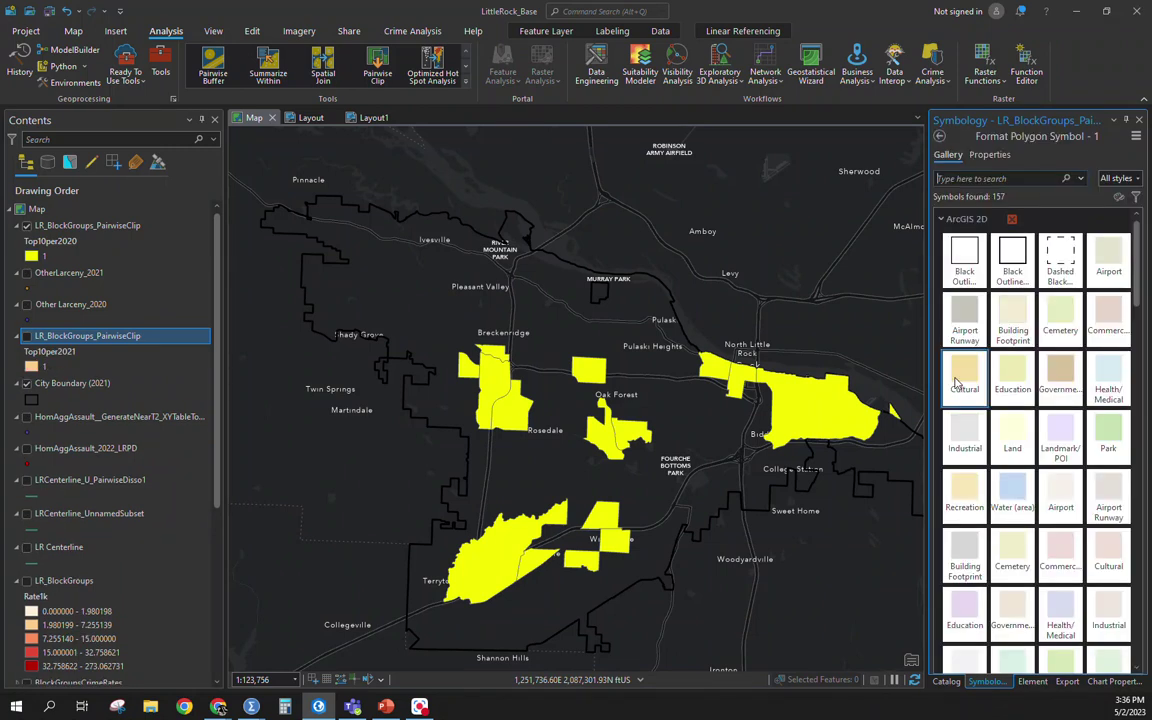
left_click(989, 154)
left_click(1124, 226)
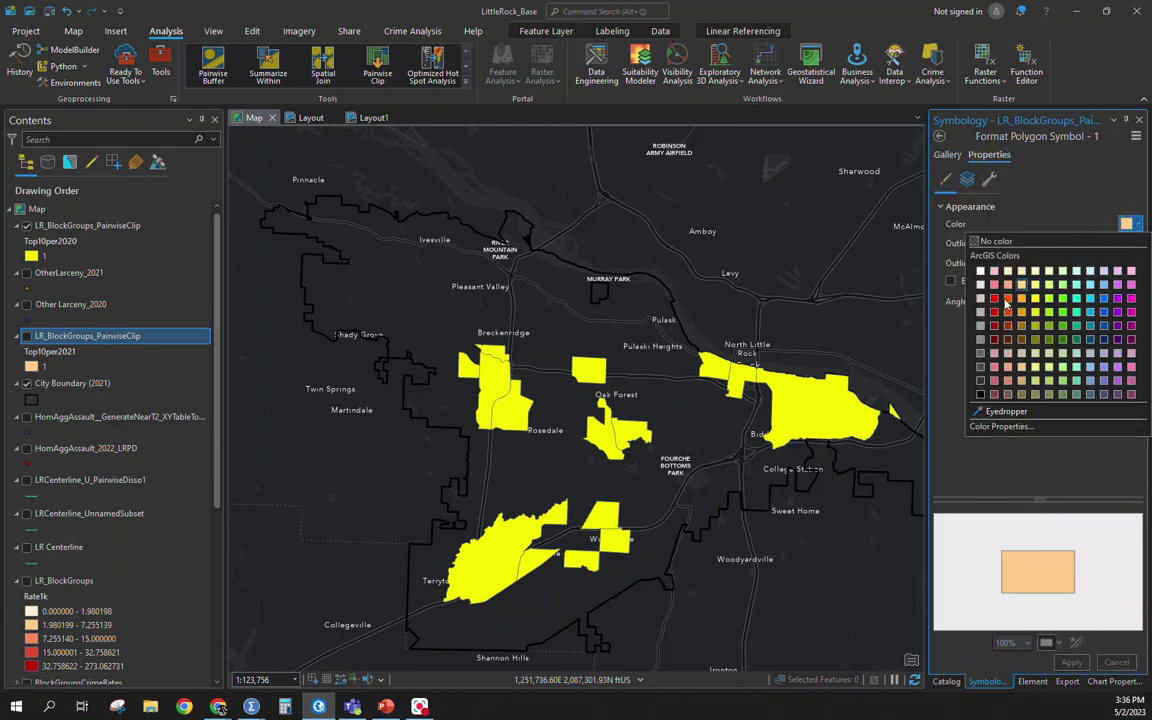
left_click(995, 300)
left_click(1071, 662)
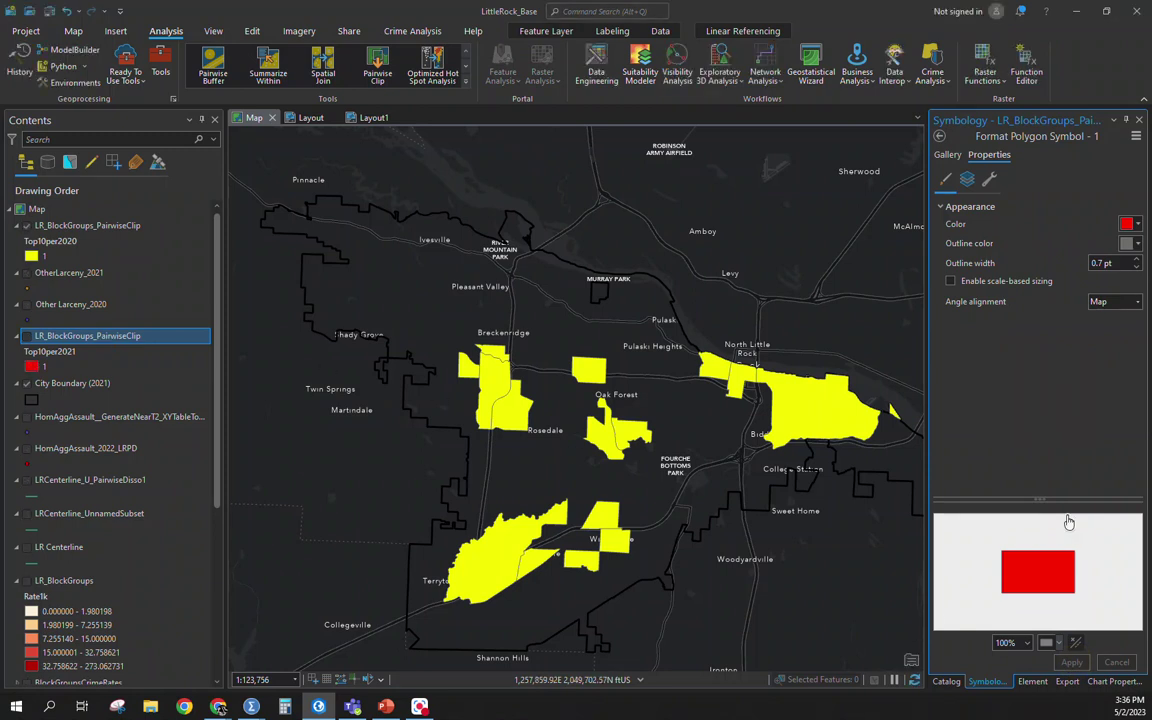
Turn on the red 2021 layer, drag it above the 2020 layer, and toggle it to compare years
left_click(27, 337)
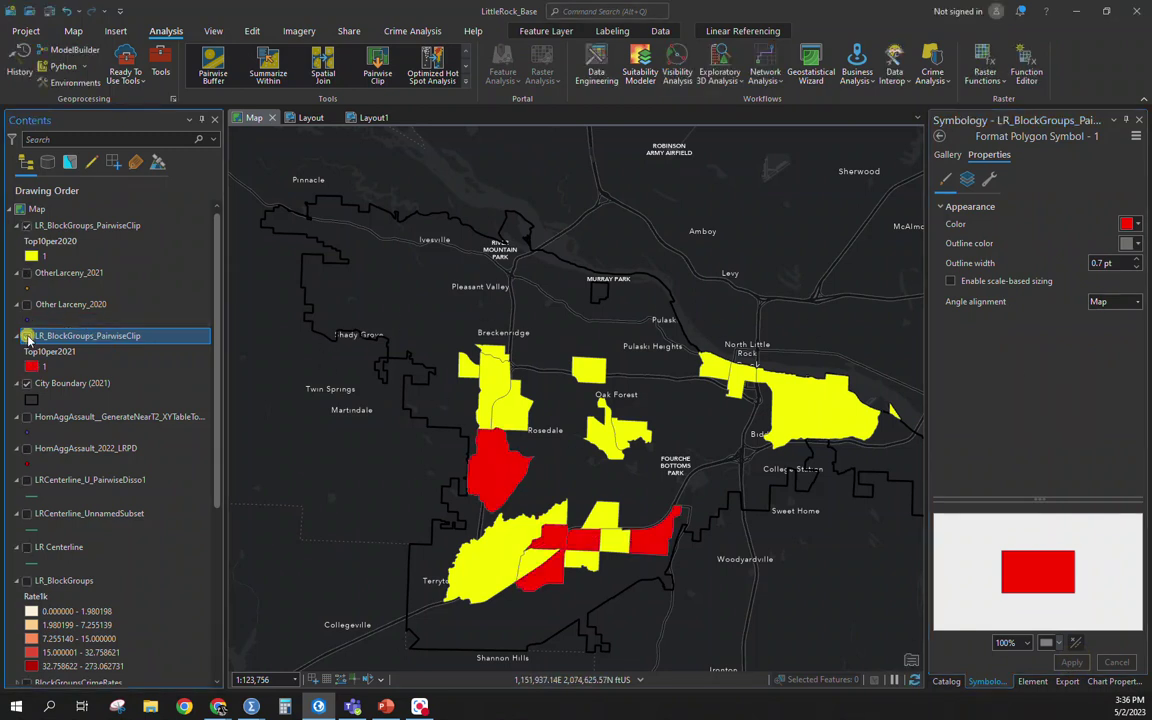
mouse_move(72, 341)
left_mouse_down()
mouse_move(64, 200)
mouse_move(60, 210)
left_mouse_up()
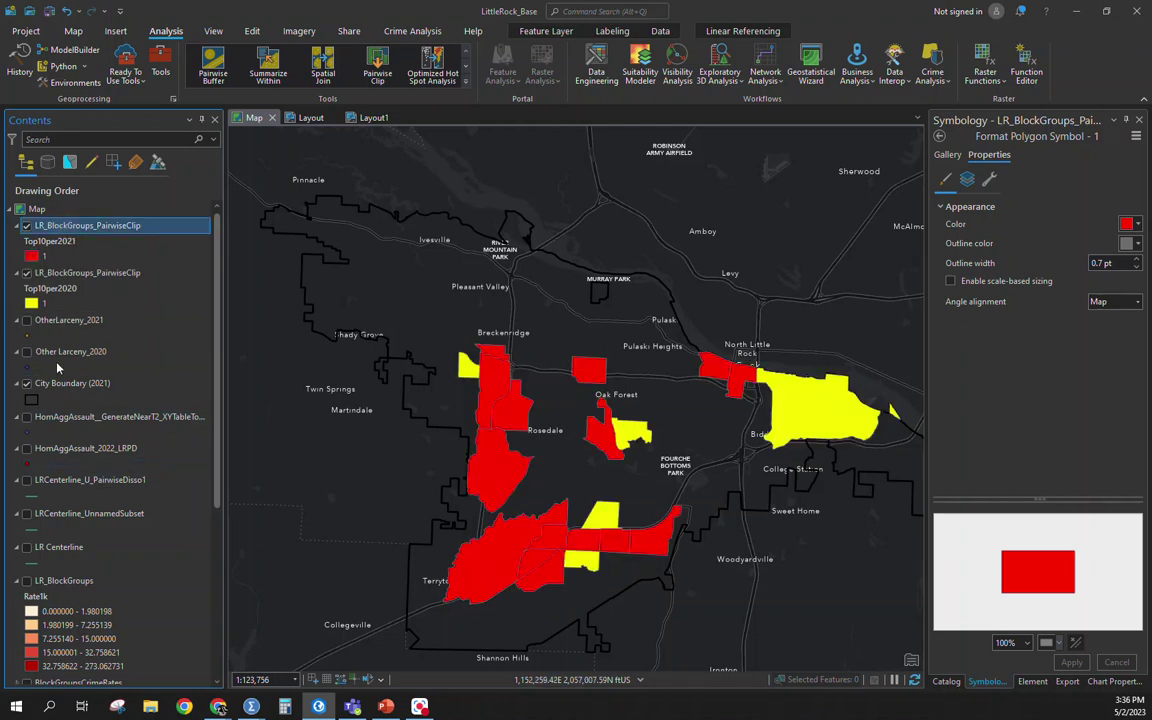
left_click(27, 226)
left_click(27, 226)
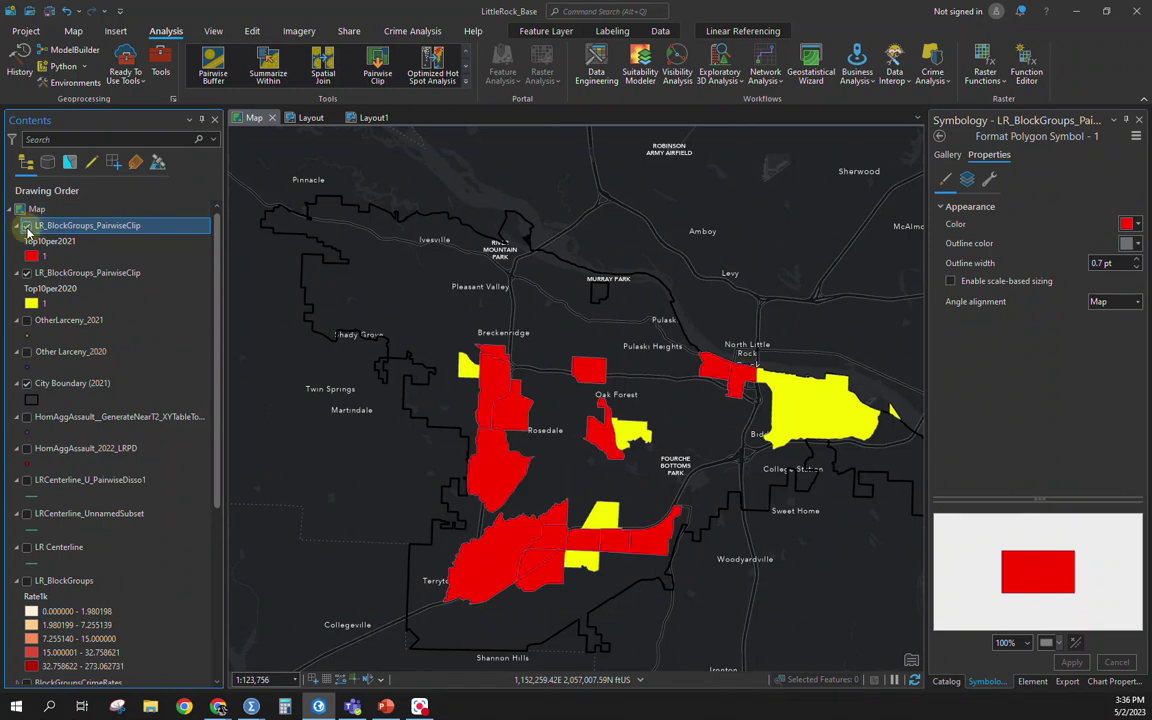
left_click(27, 226)
left_click(27, 226)
left_click(27, 226)
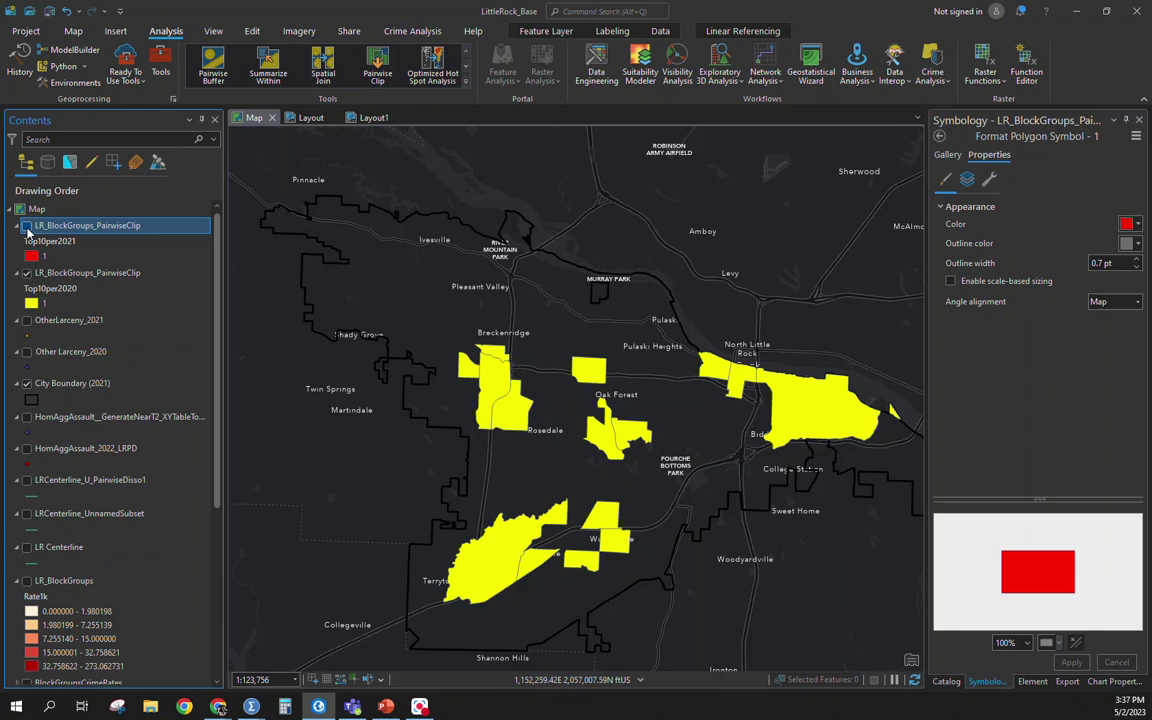
left_click(27, 226)
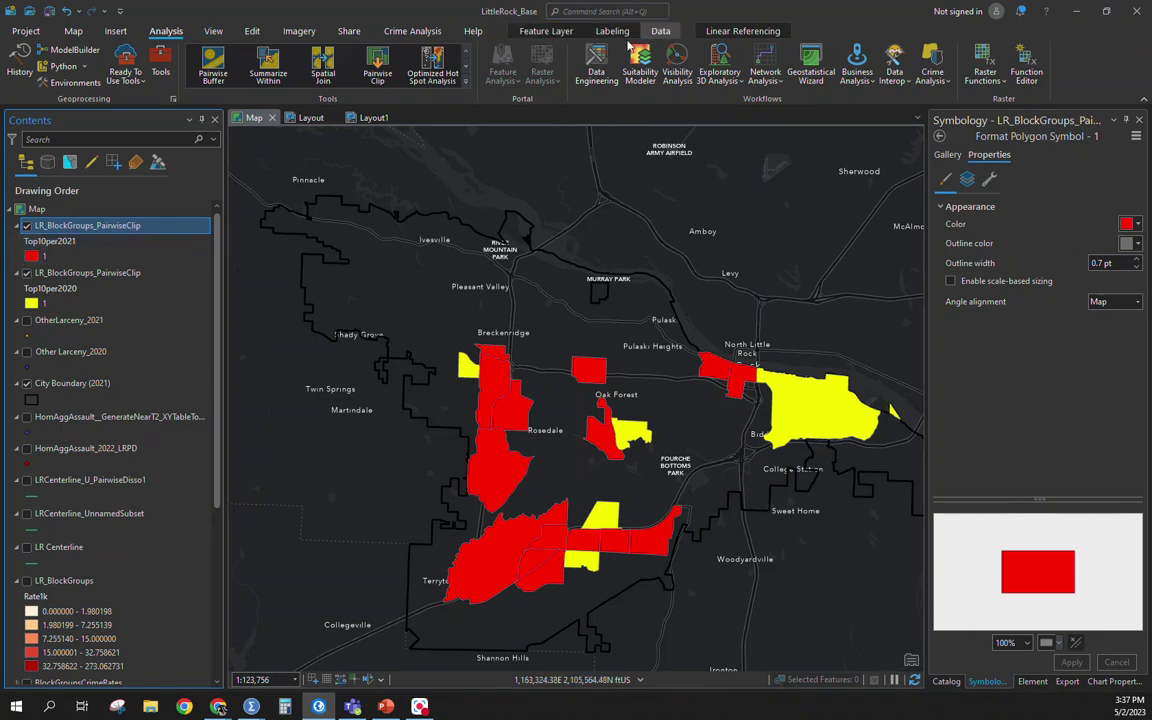
Set the Top10per2021 layer's transparency to about 49.4% so overlapping block groups show orange
left_click(550, 33)
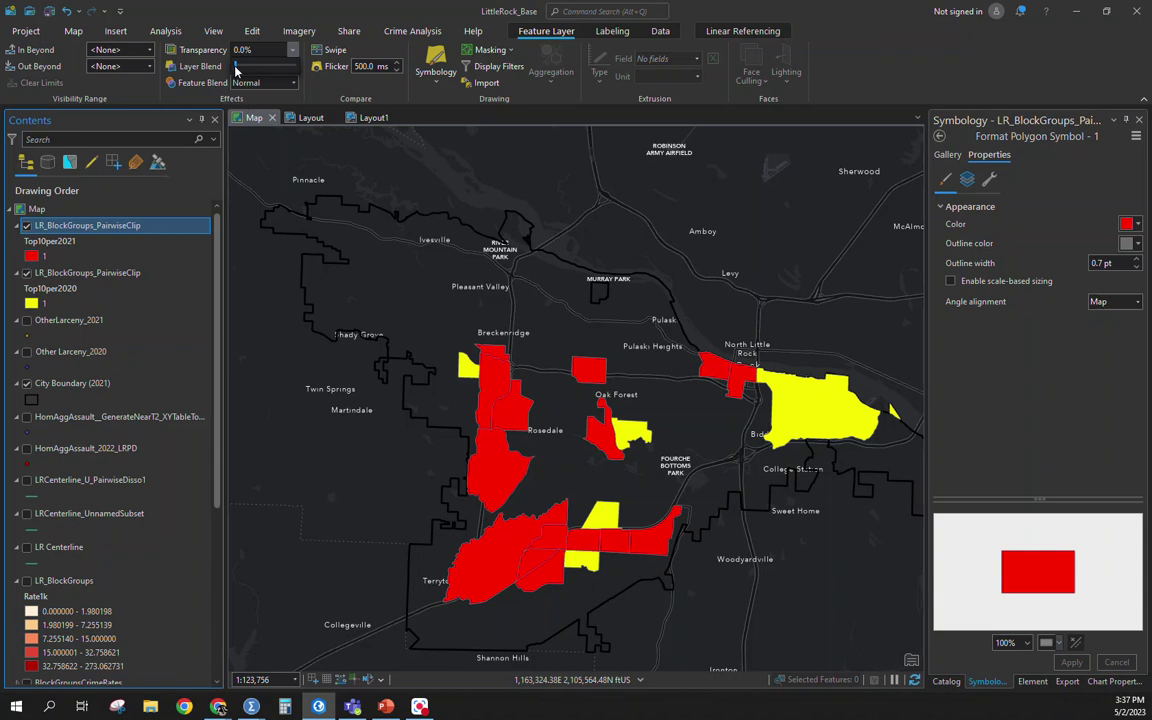
left_click_drag(237, 68, 265, 70)
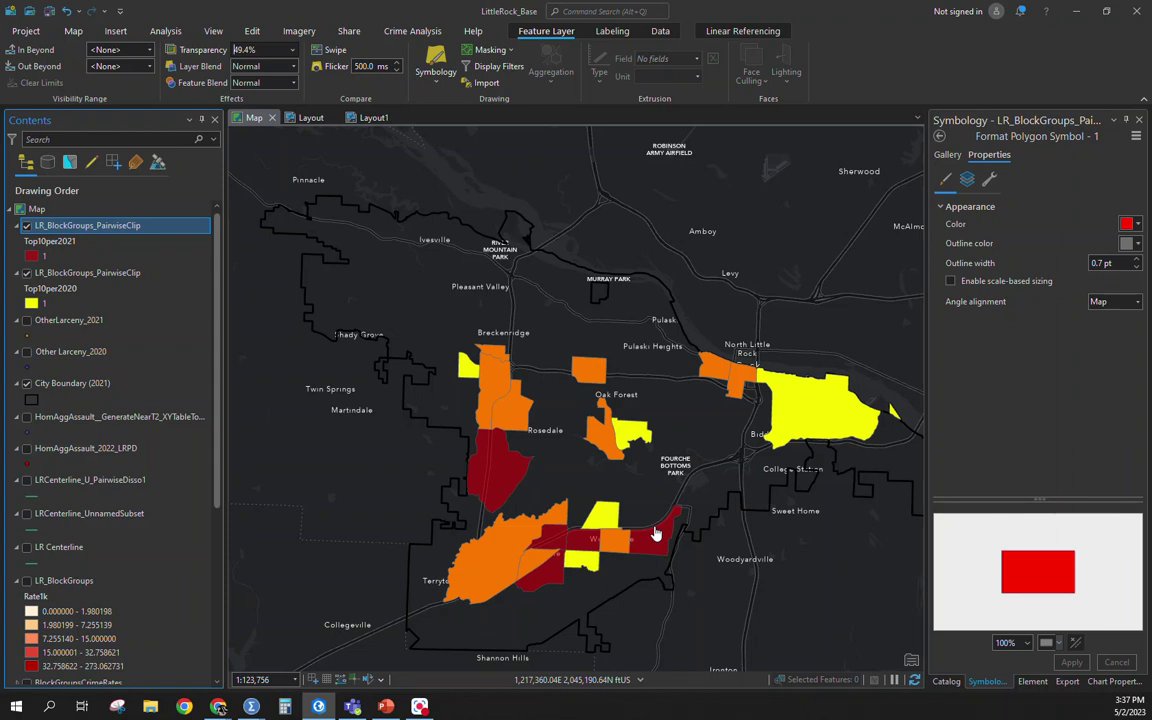
left_click(947, 157)
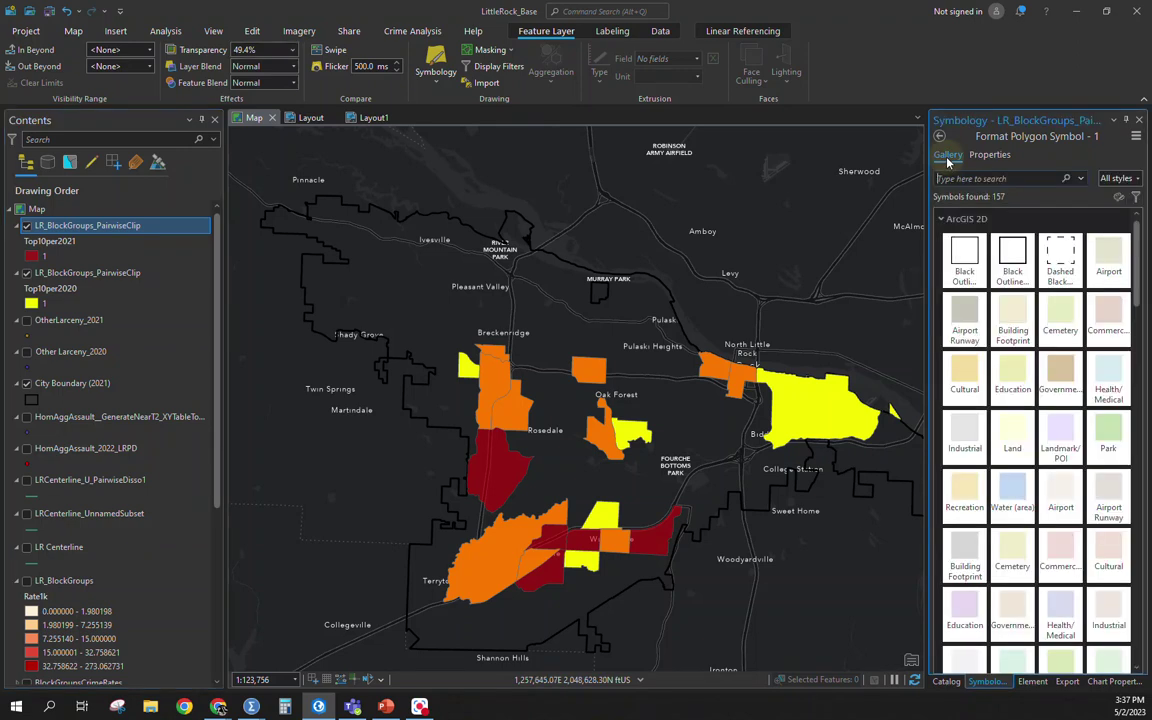
Return from Format Polygon Symbol to the 2021 layer's graduated colours symbology
left_click(939, 136)
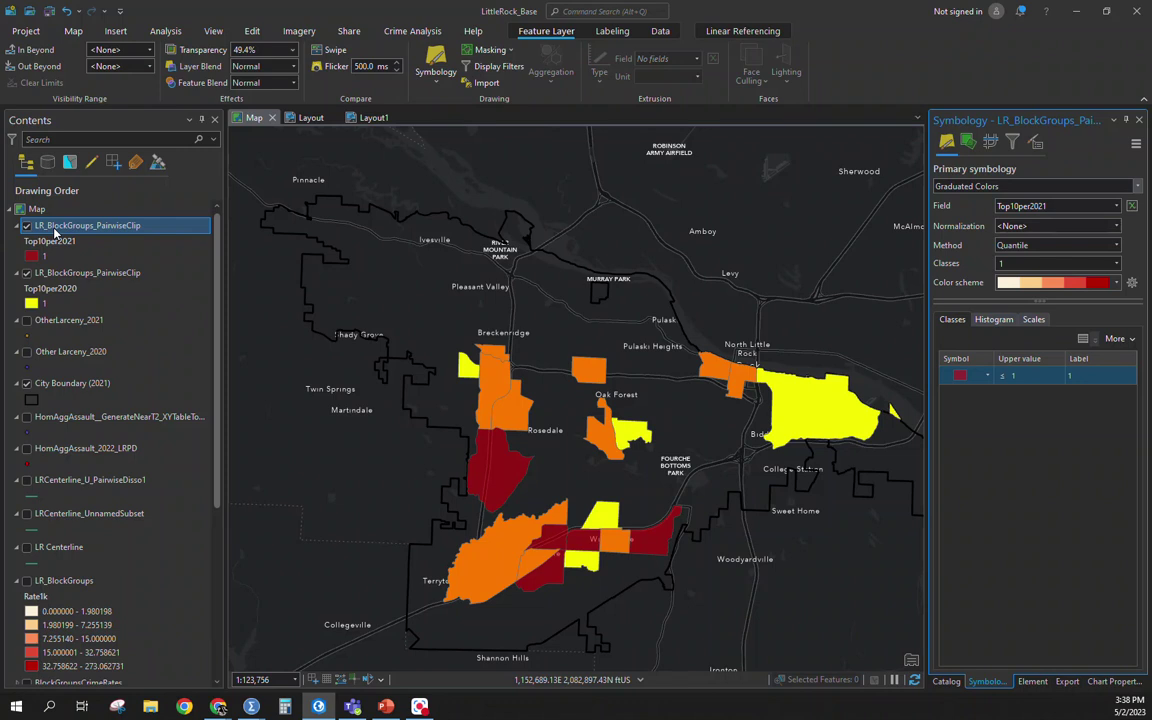
Open the 2021 layer's attribute table and start a Select By Attributes query with Top10per2020 equal to 1
right_click(55, 232)
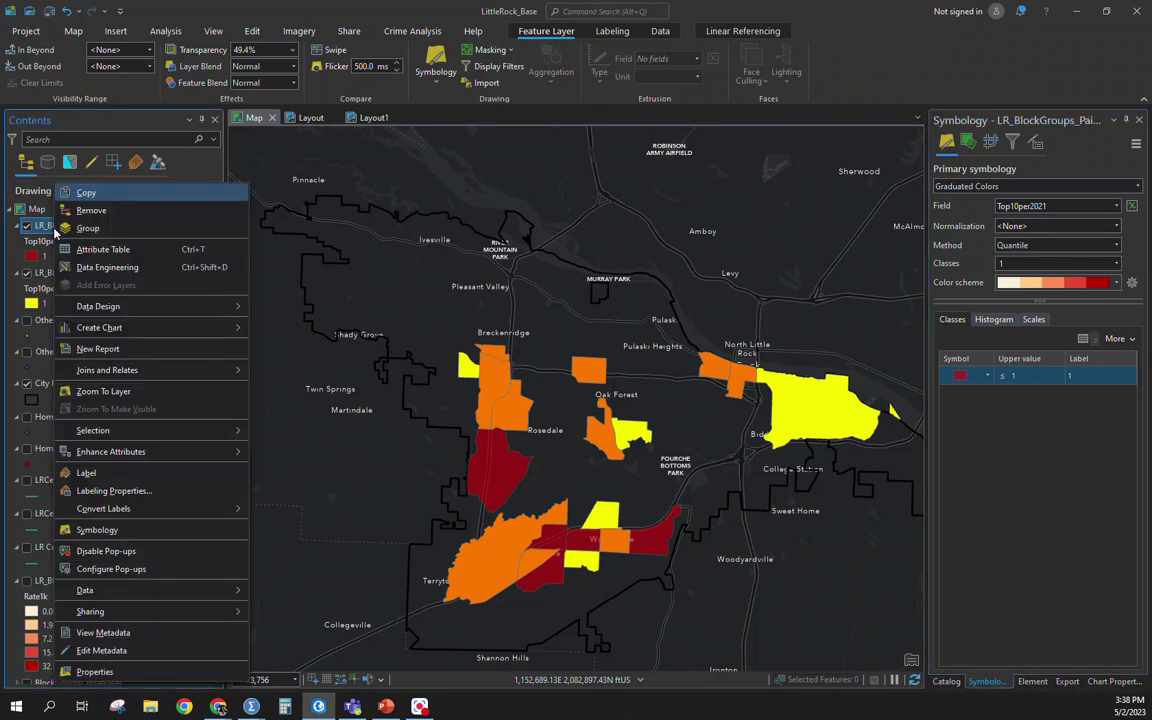
left_click(95, 248)
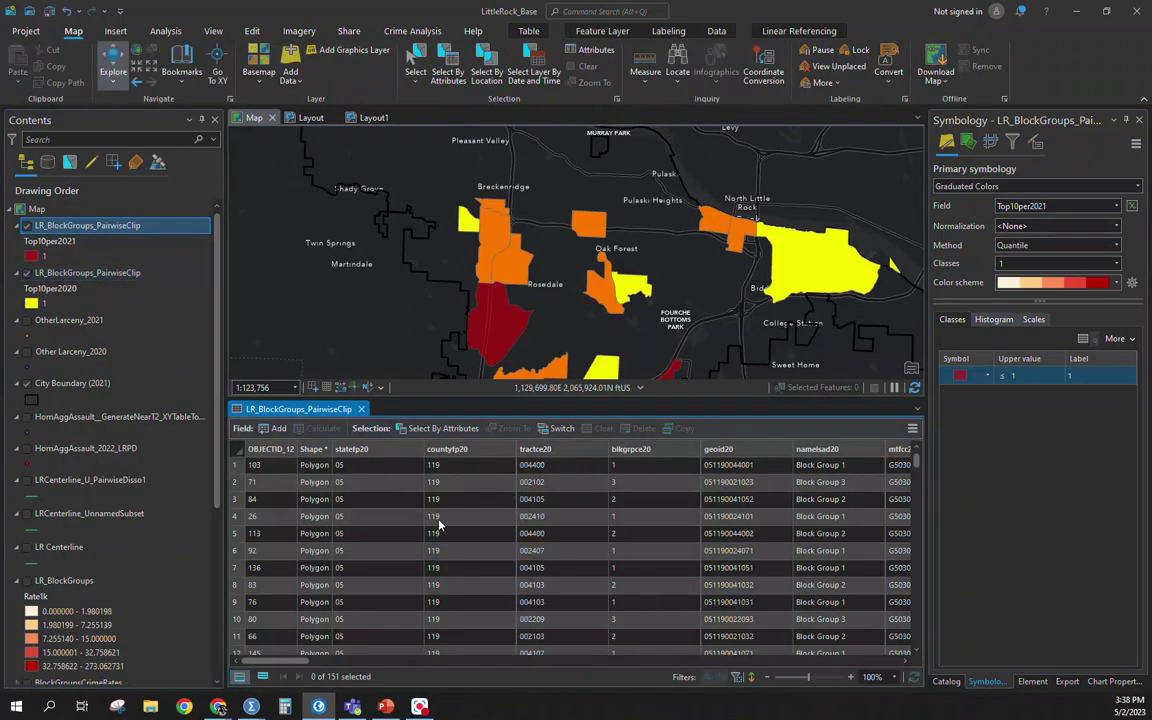
left_click(433, 431)
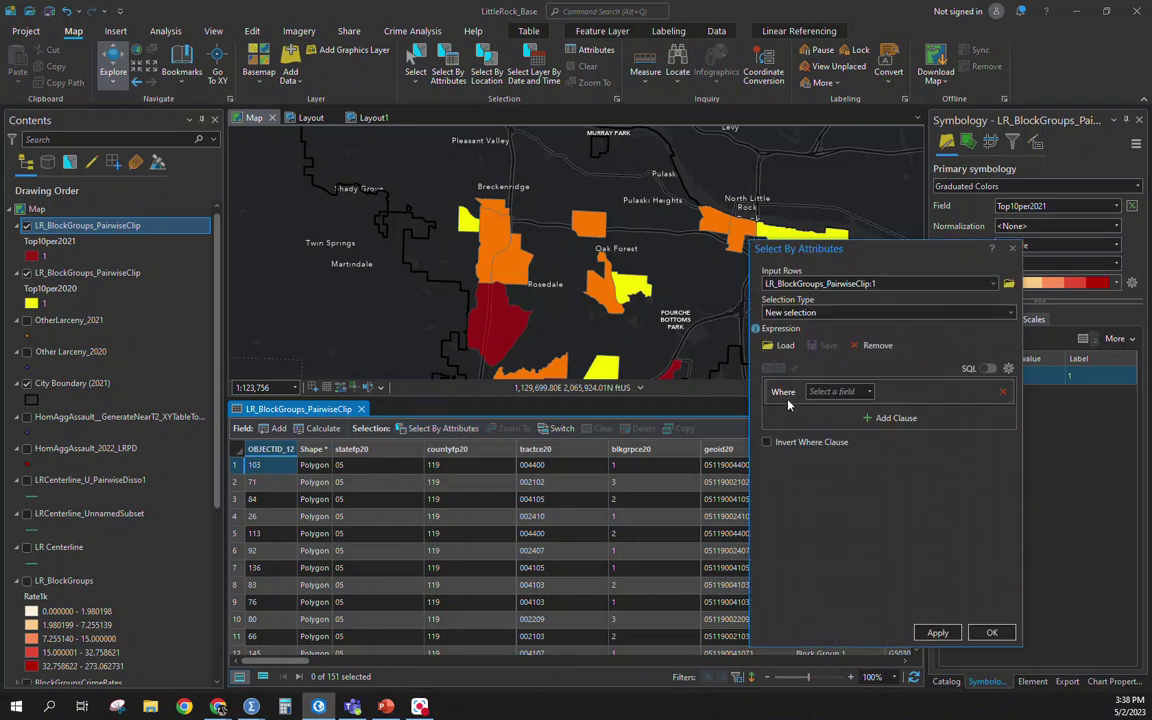
left_click(856, 396)
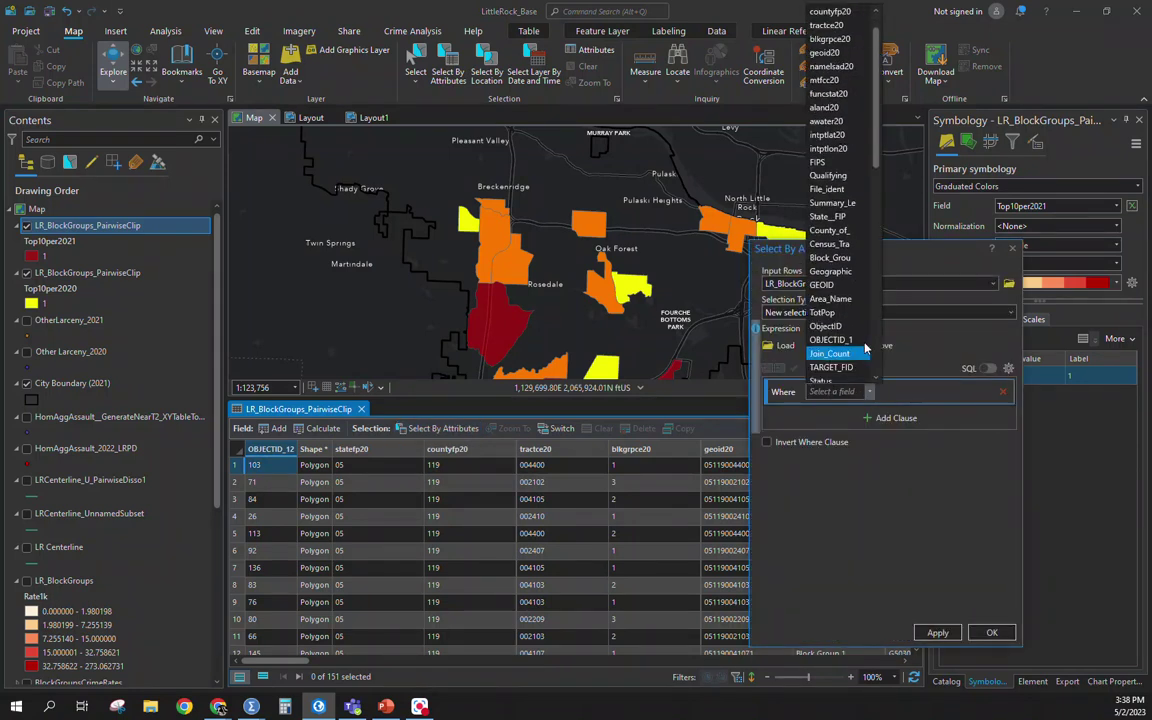
scroll(843, 314, "down", 9)
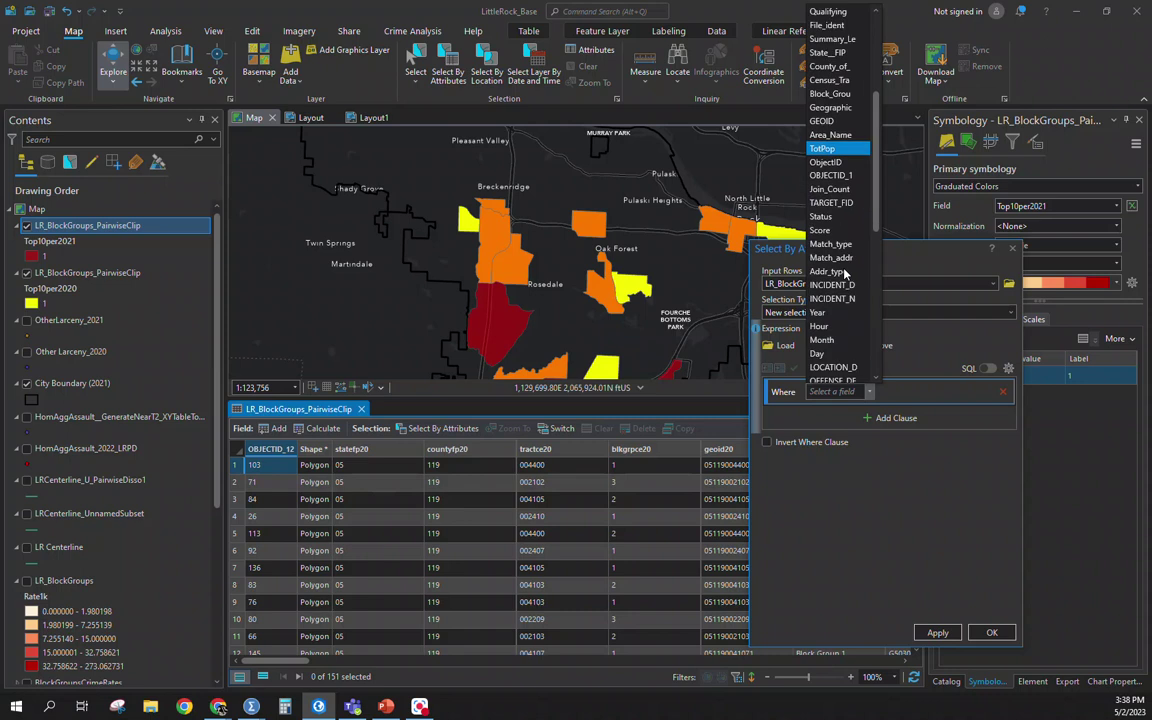
scroll(843, 280, "down", 1)
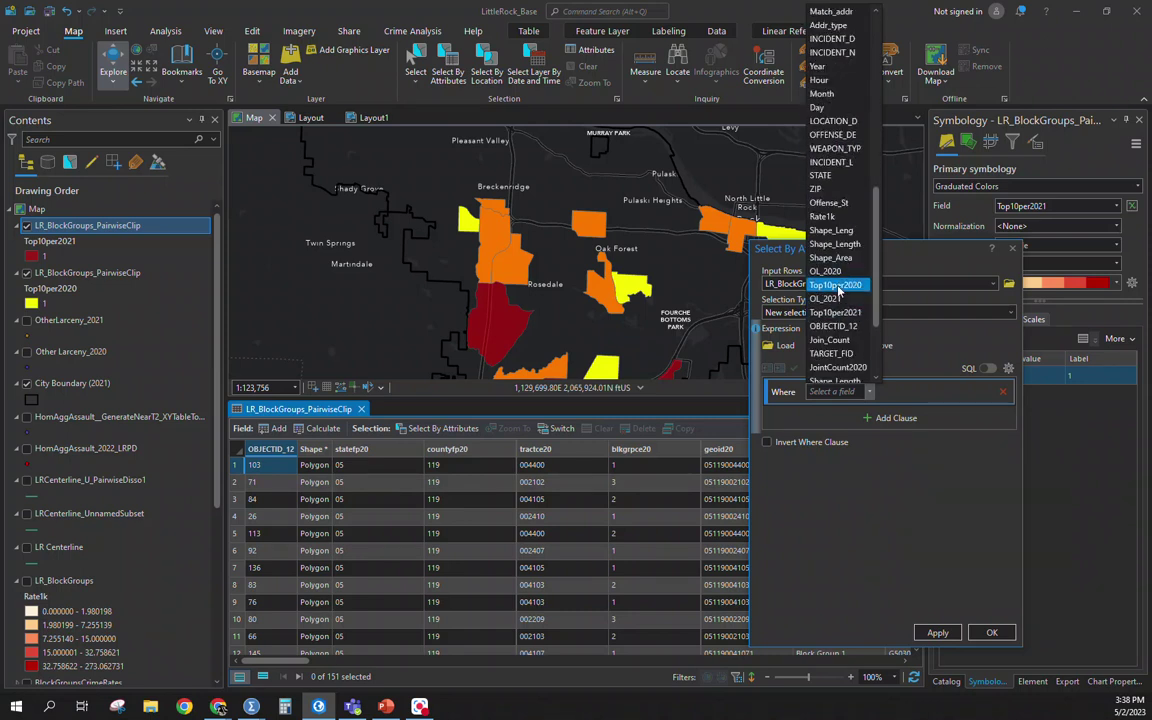
left_click(838, 286)
left_click(986, 391)
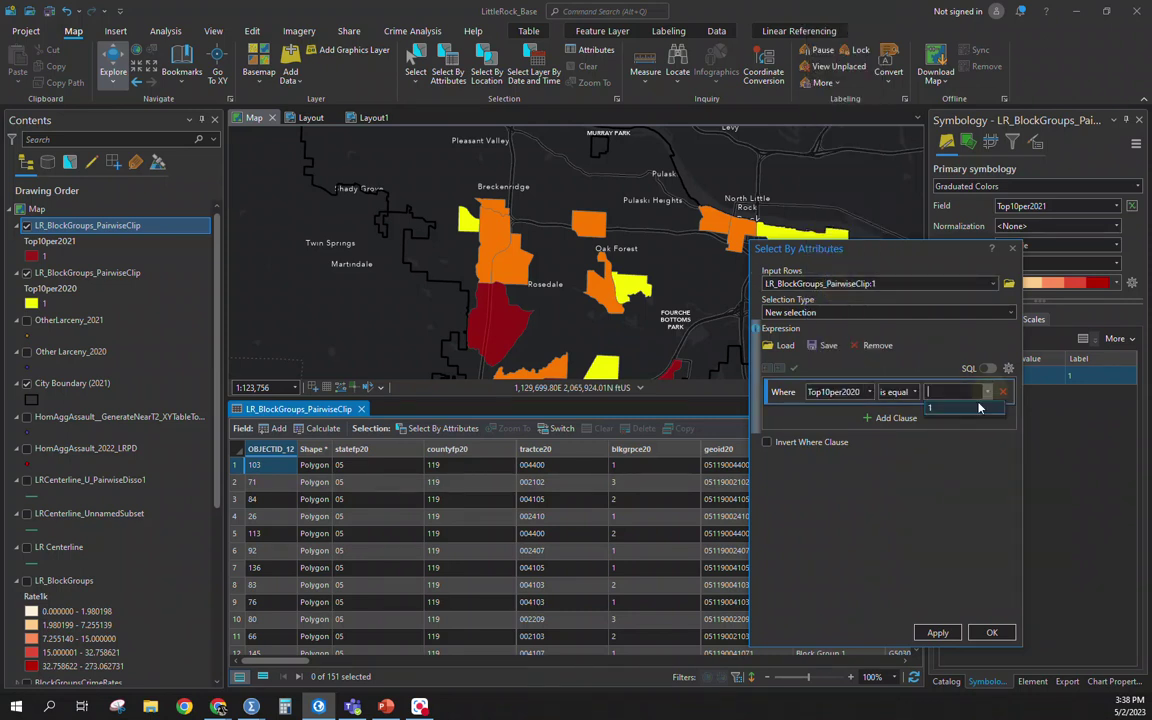
left_click(965, 404)
Add the condition Top10per2021 equal to 1 and apply, selecting 10 of 151 block groups
left_click(865, 418)
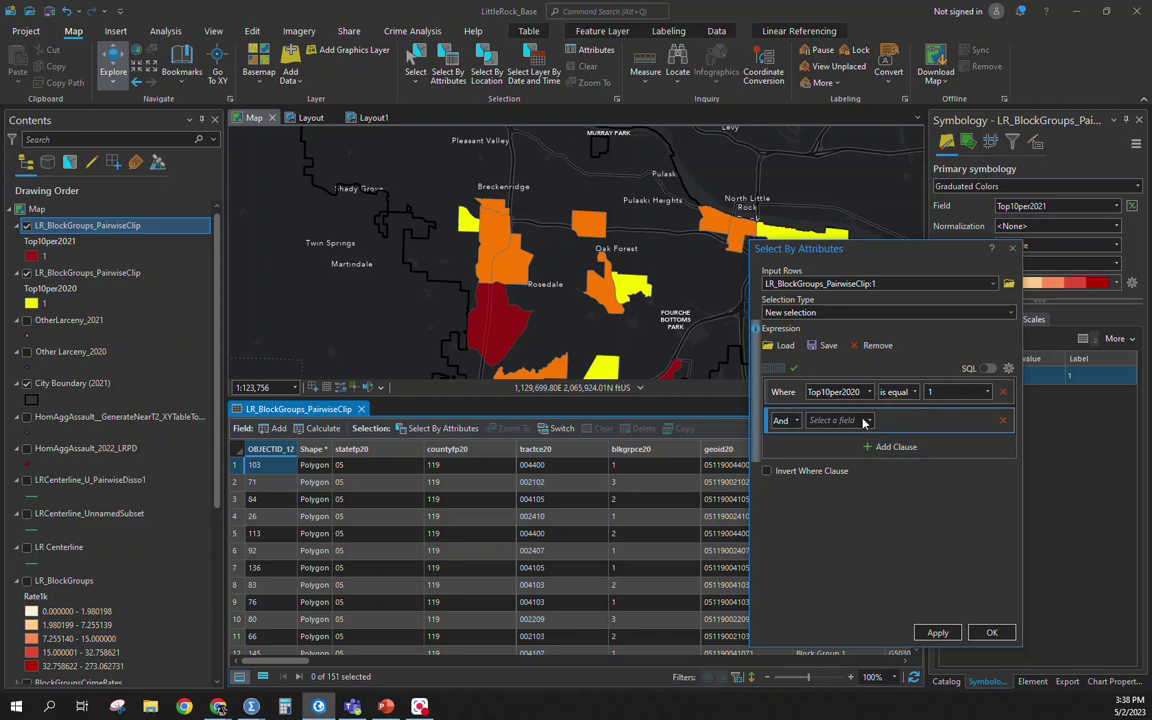
left_click(866, 421)
scroll(836, 281, "down", 5)
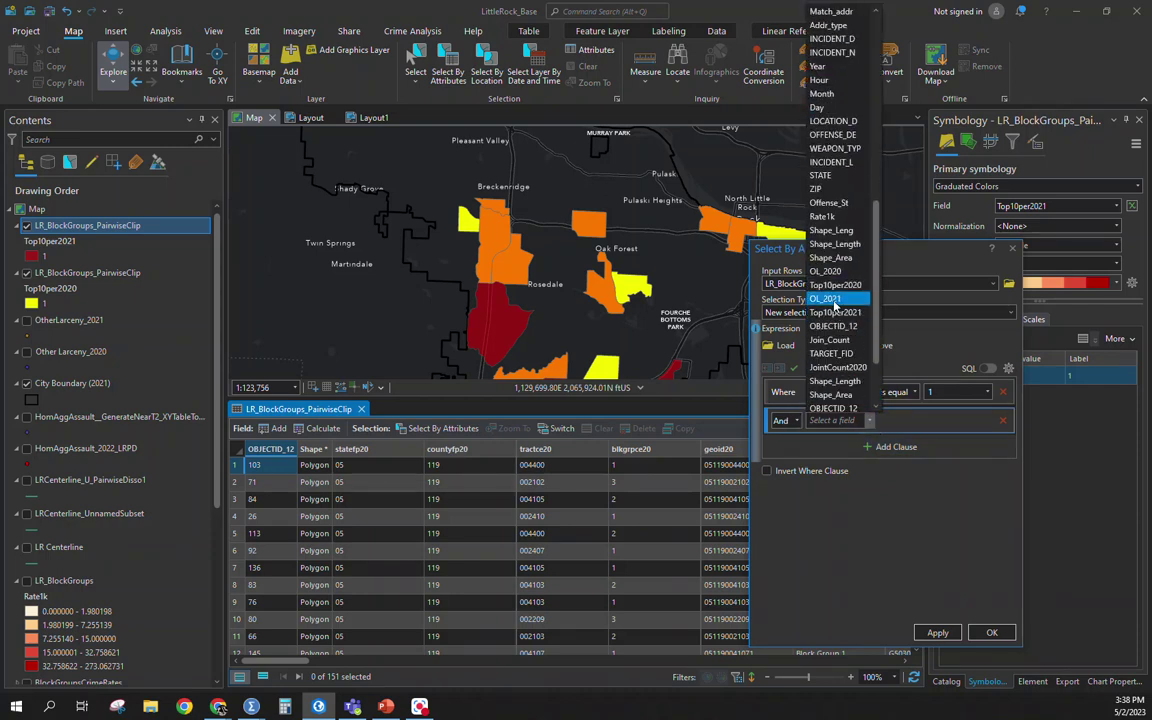
key("Escape")
left_click(836, 420)
left_click(987, 420)
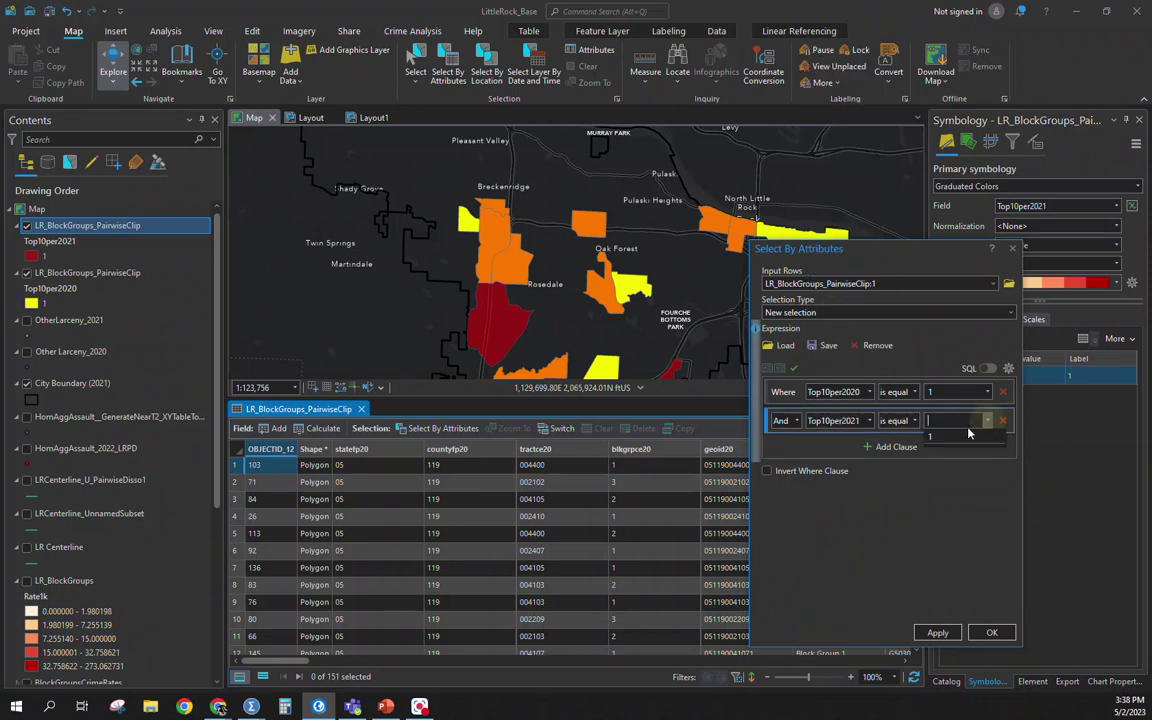
left_click(963, 434)
left_click(937, 632)
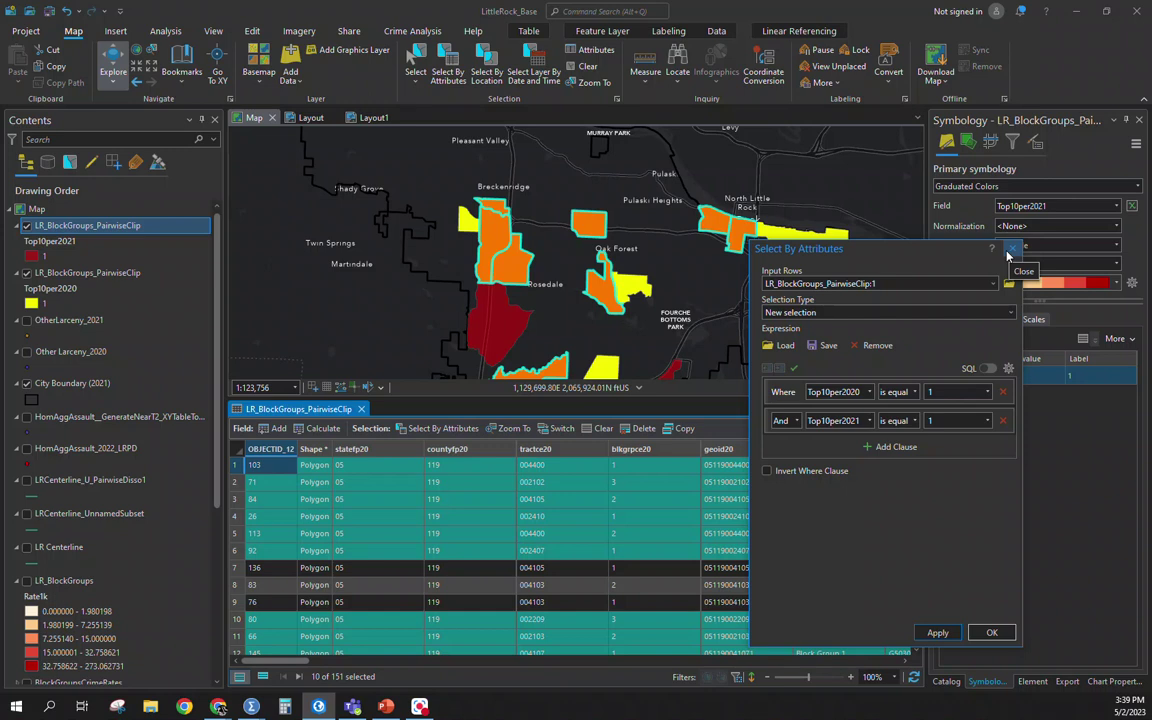
Close the Select By Attributes dialog, leaving the 10 overlapping block groups selected
left_click(1012, 249)
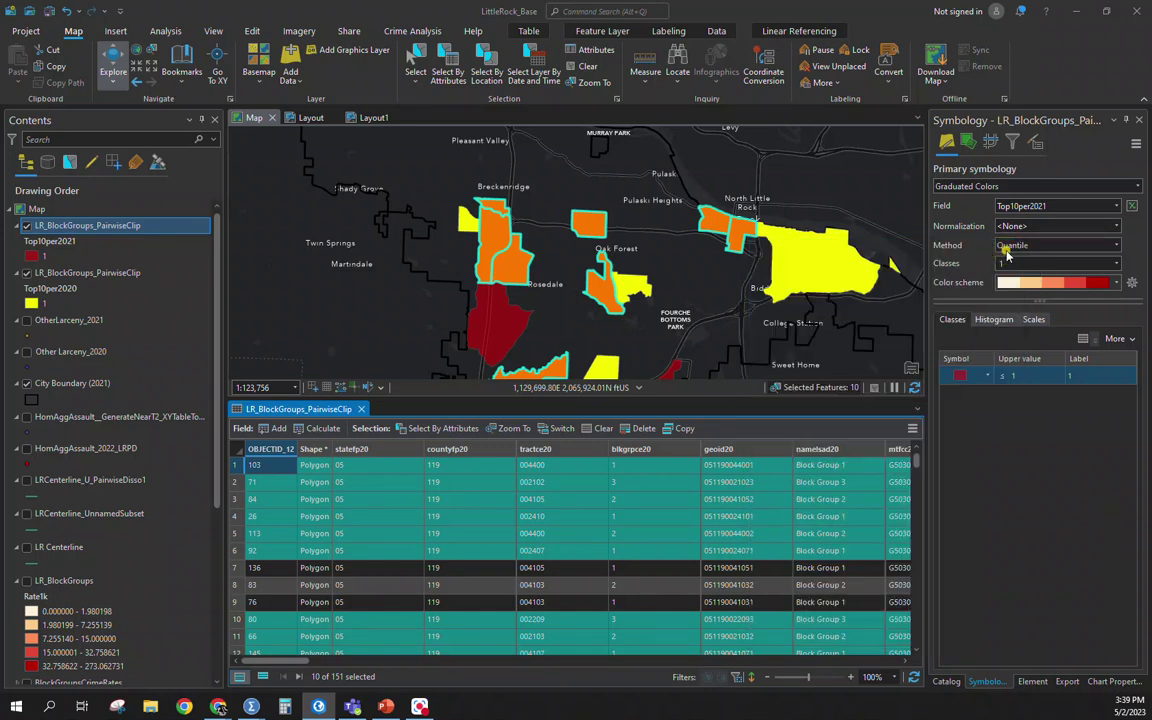